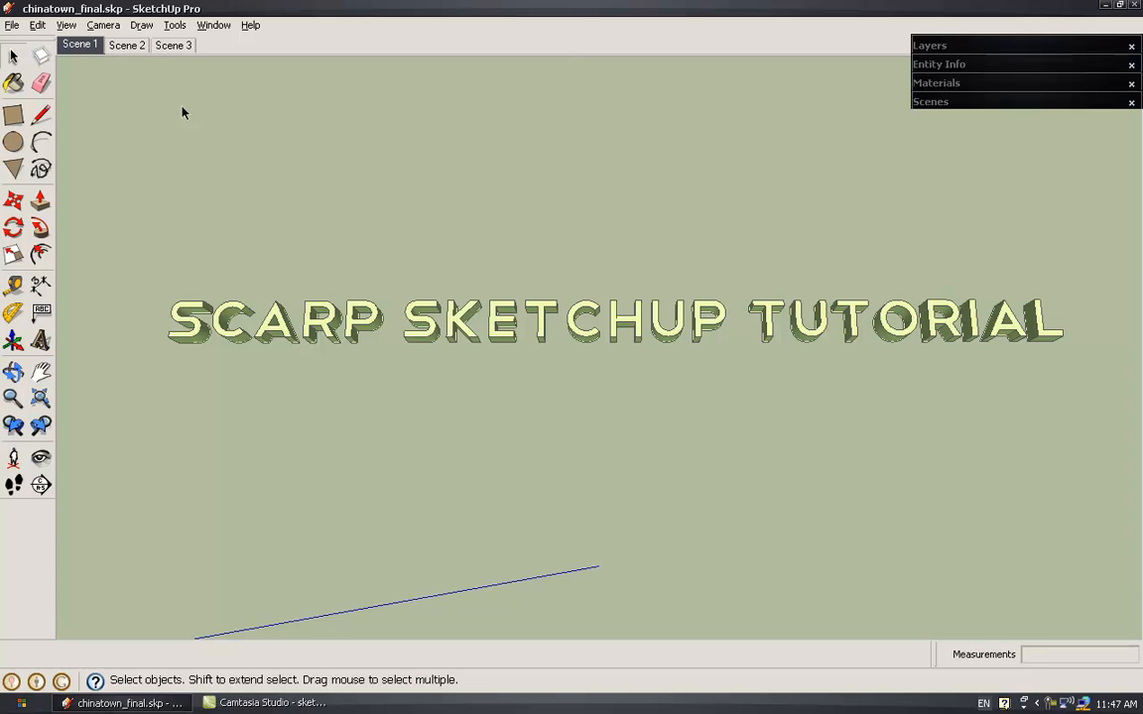
View the city model in Scene 2 and Scene 3 from several angles, and return to Scene 1.
{"action": "left_click", "coordinate": [126, 48]}
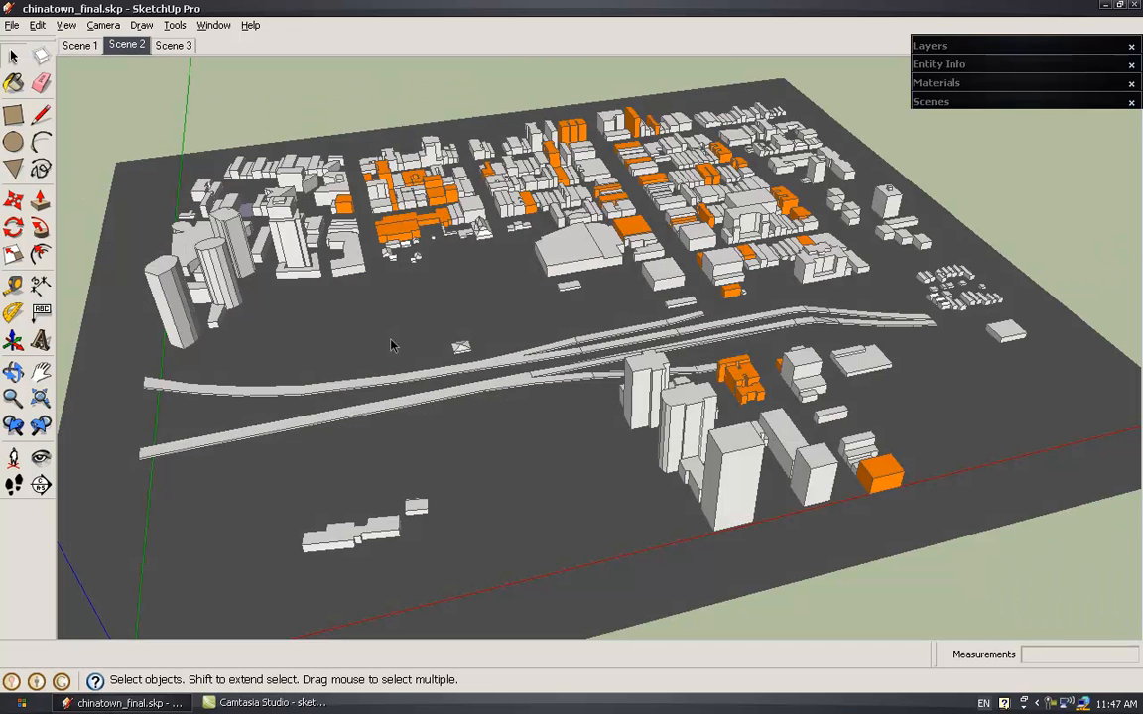
{"action": "middle_click_drag", "start_coordinate": [409, 323], "coordinate": [697, 327]}
{"action": "middle_click_drag", "start_coordinate": [407, 298], "coordinate": [113, 179]}
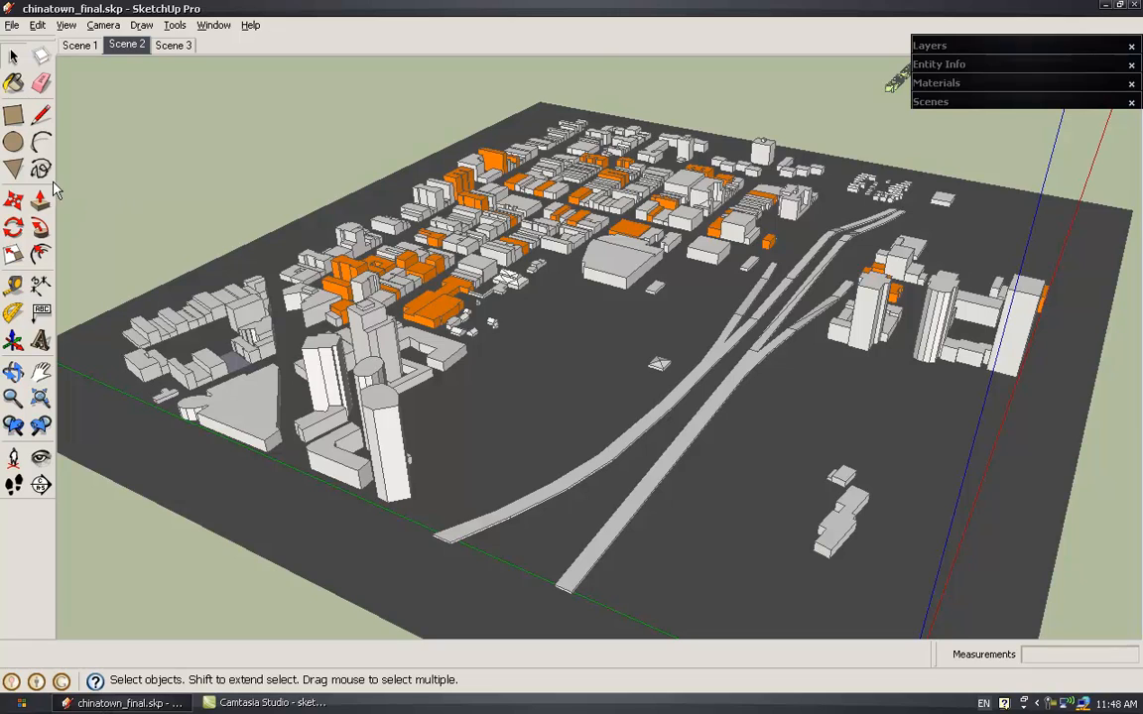
{"action": "left_click", "coordinate": [171, 47]}
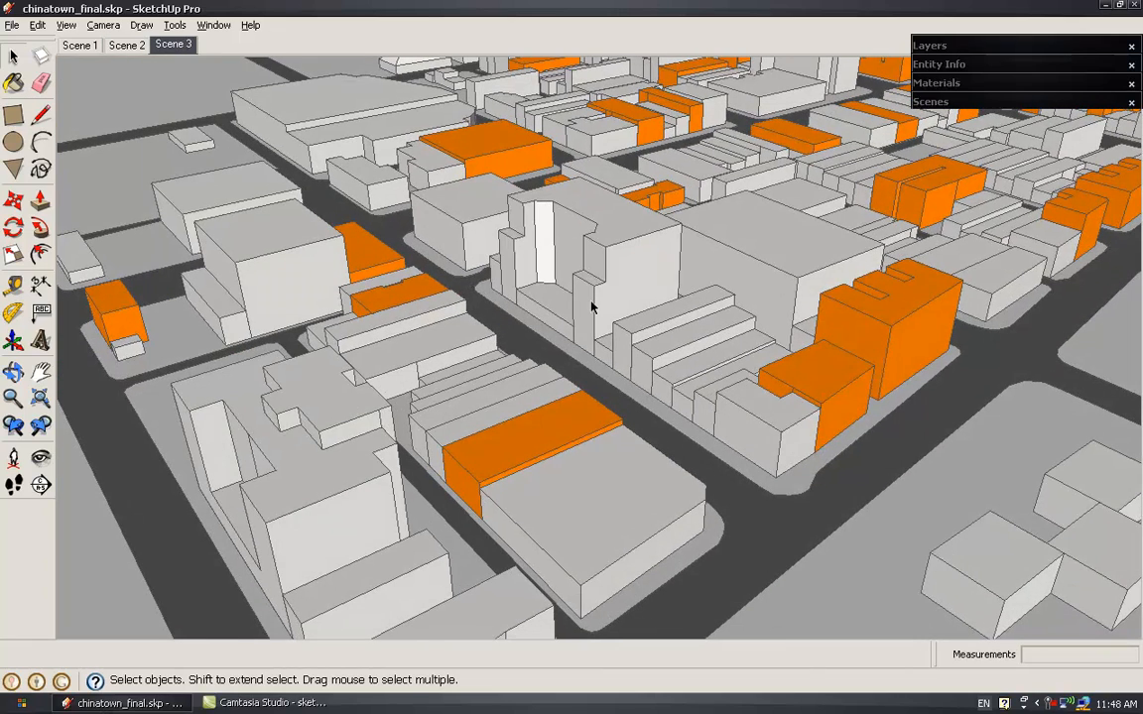
{"action": "left_click", "coordinate": [592, 305]}
{"action": "left_click", "coordinate": [612, 376]}
{"action": "left_click", "coordinate": [734, 477]}
{"action": "scroll", "coordinate": [734, 481], "scroll_direction": "down", "scroll_amount": 4}
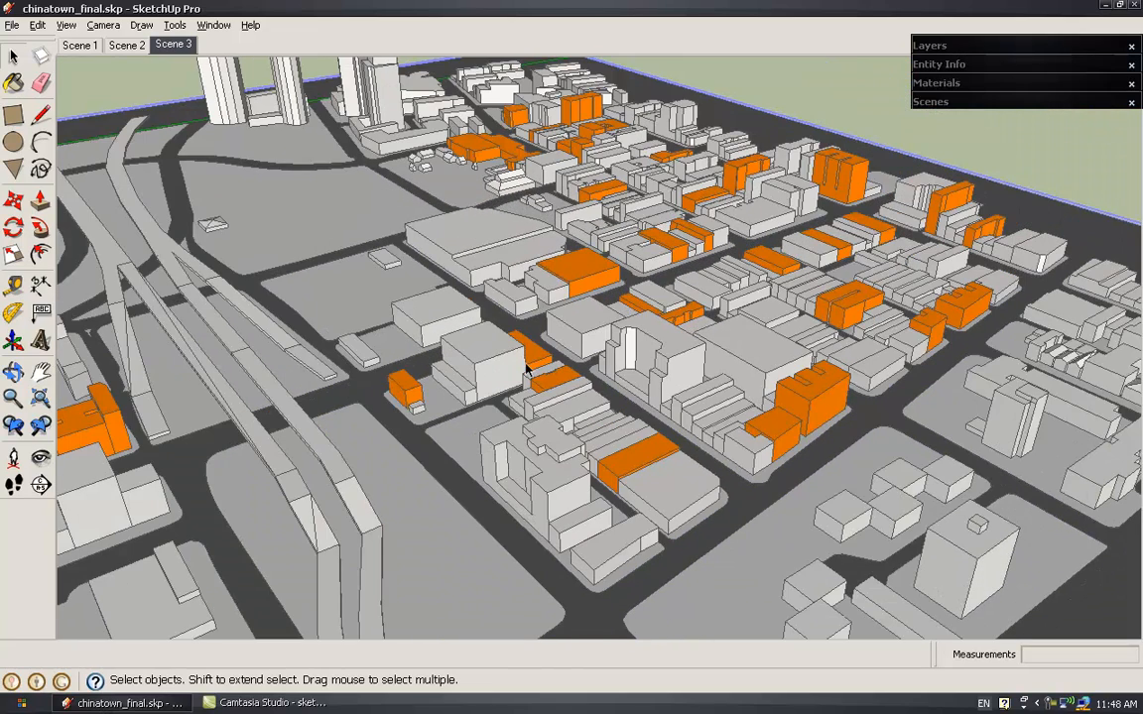
{"action": "left_click", "coordinate": [82, 46]}
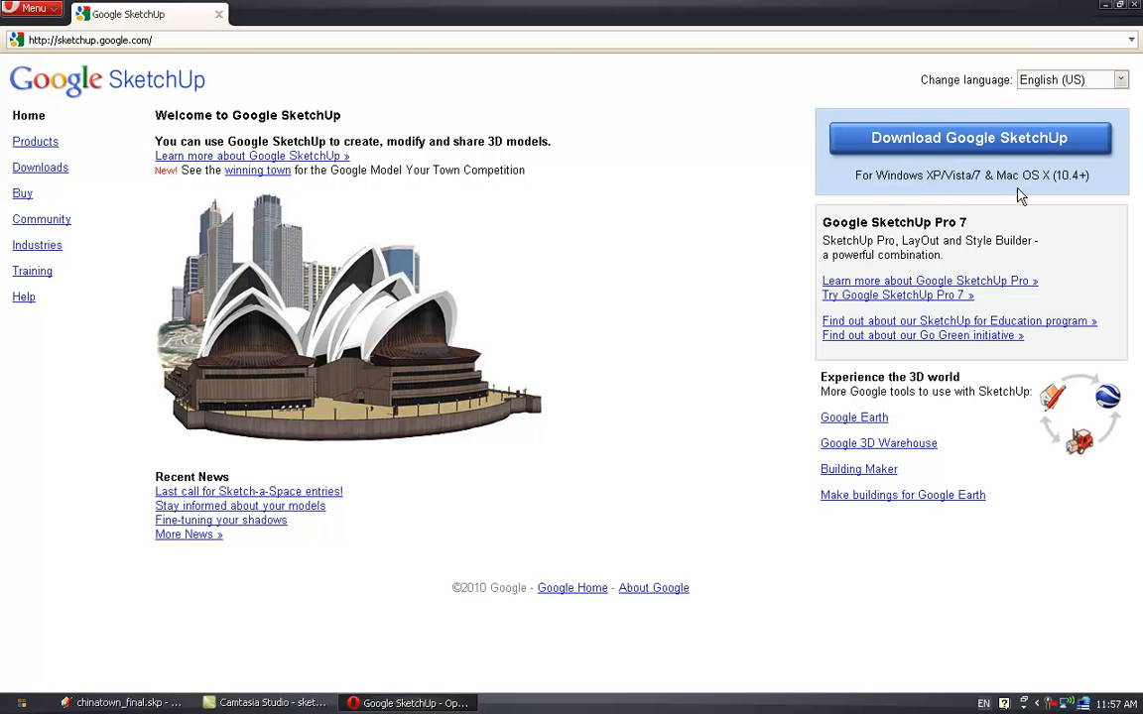
Switch back to SketchUp and open the "SCARP SKETCHUP TUTORIAL" 3D text for editing.
{"action": "left_click", "coordinate": [154, 701]}
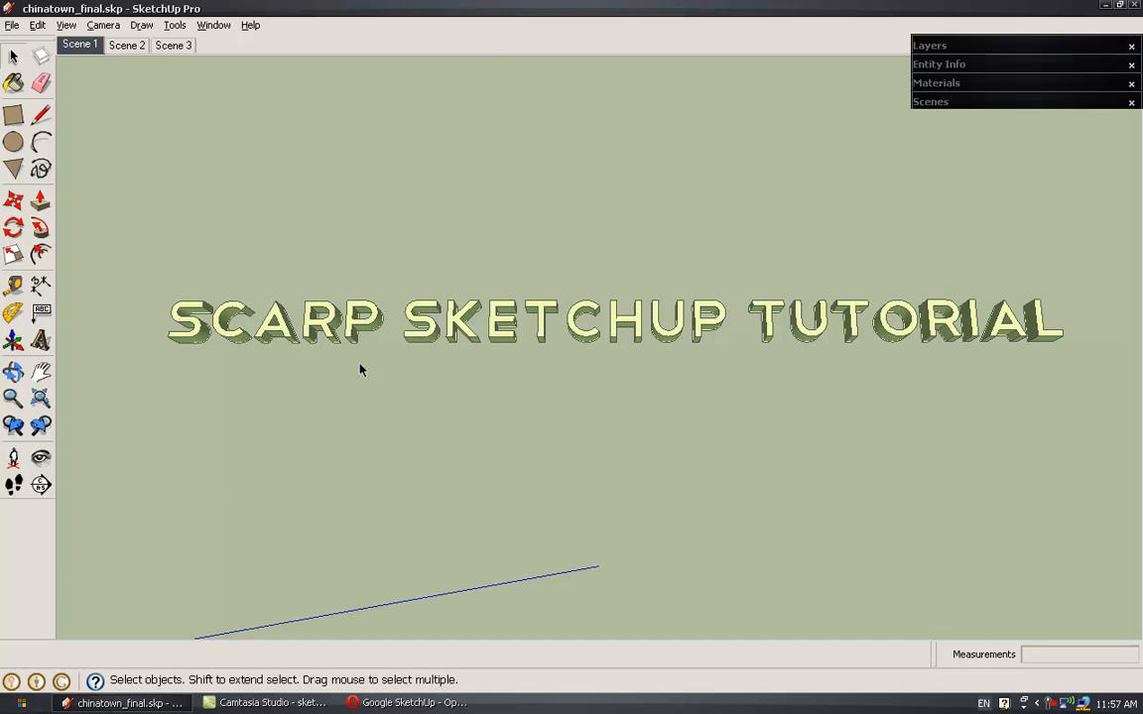
{"action": "middle_click_drag", "start_coordinate": [390, 378], "coordinate": [541, 352]}
{"action": "scroll", "coordinate": [543, 353], "scroll_direction": "up", "scroll_amount": 8}
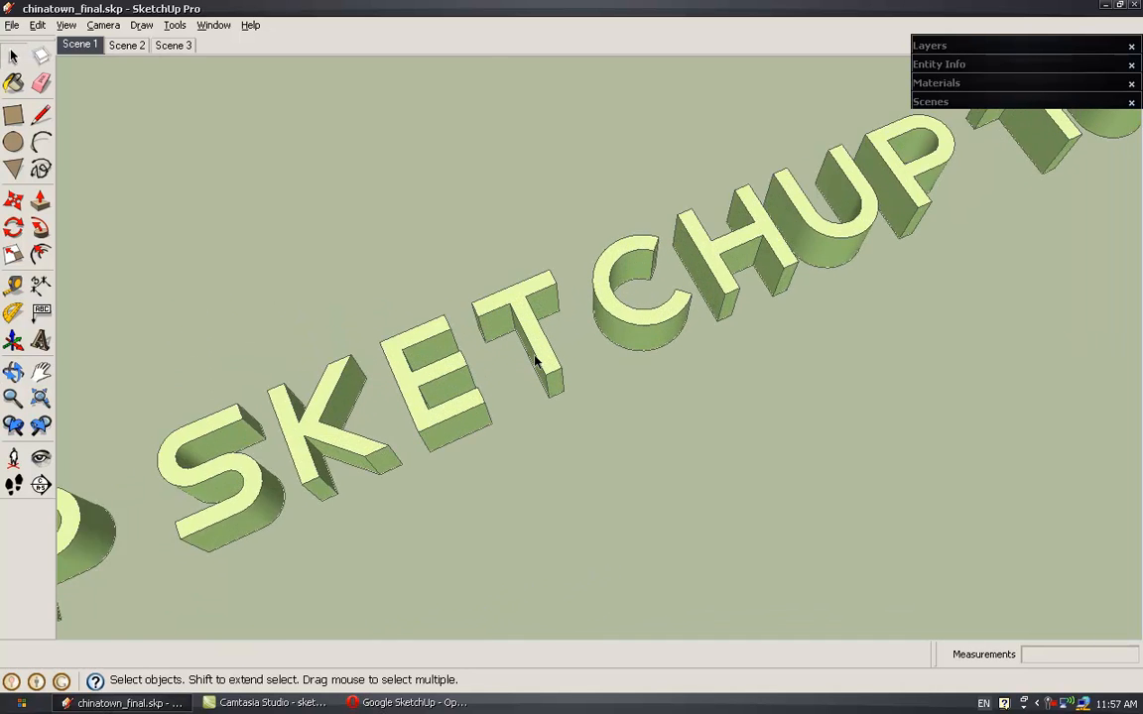
{"action": "left_click", "coordinate": [546, 357]}
{"action": "mouse_move", "coordinate": [546, 357]}
{"action": "middle_mouse_down"}
{"action": "mouse_move", "coordinate": [559, 318]}
{"action": "mouse_move", "coordinate": [550, 334]}
{"action": "middle_mouse_up"}
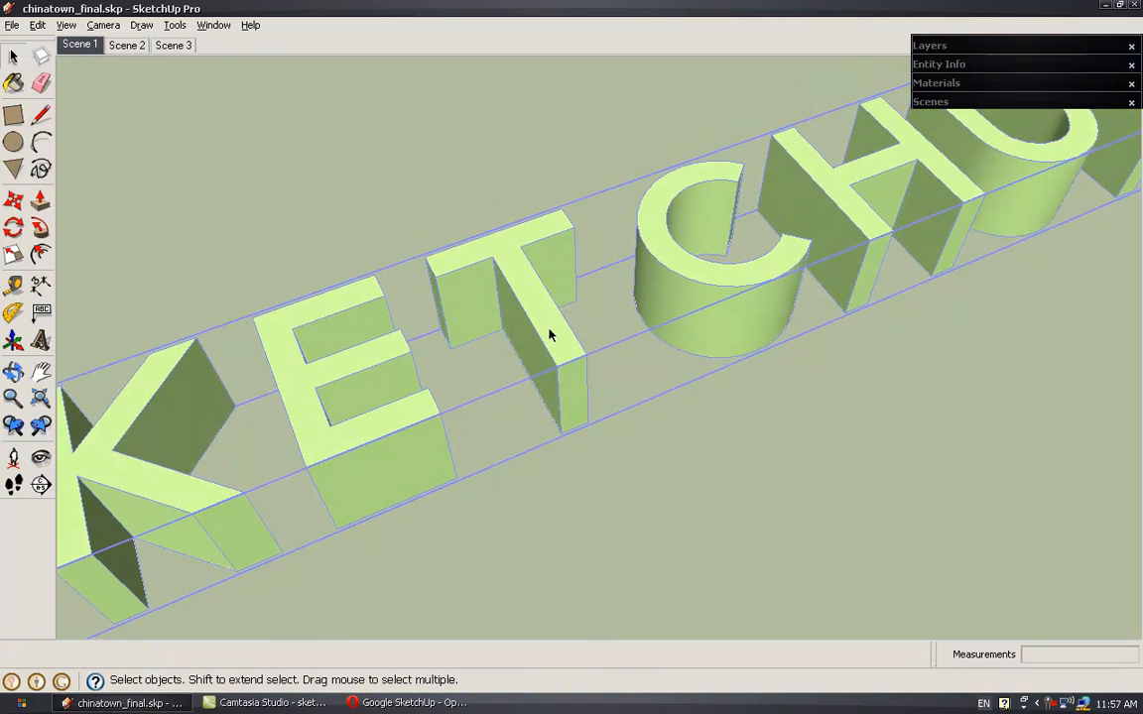
{"action": "double_click", "coordinate": [550, 334]}
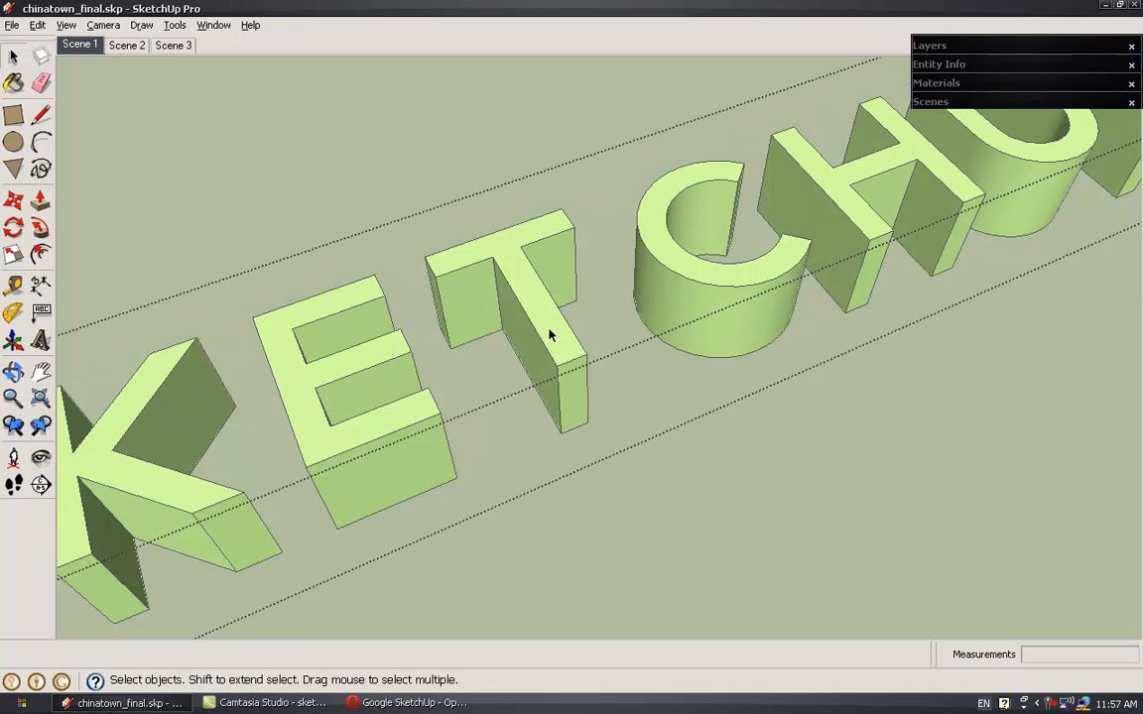
Select the front vertical edge at the foot of the letter T in "SKETCHUP".
{"action": "scroll", "coordinate": [550, 334], "scroll_direction": "up", "scroll_amount": 4}
{"action": "left_click", "coordinate": [550, 334]}
{"action": "middle_click_drag", "start_coordinate": [543, 354], "coordinate": [503, 383]}
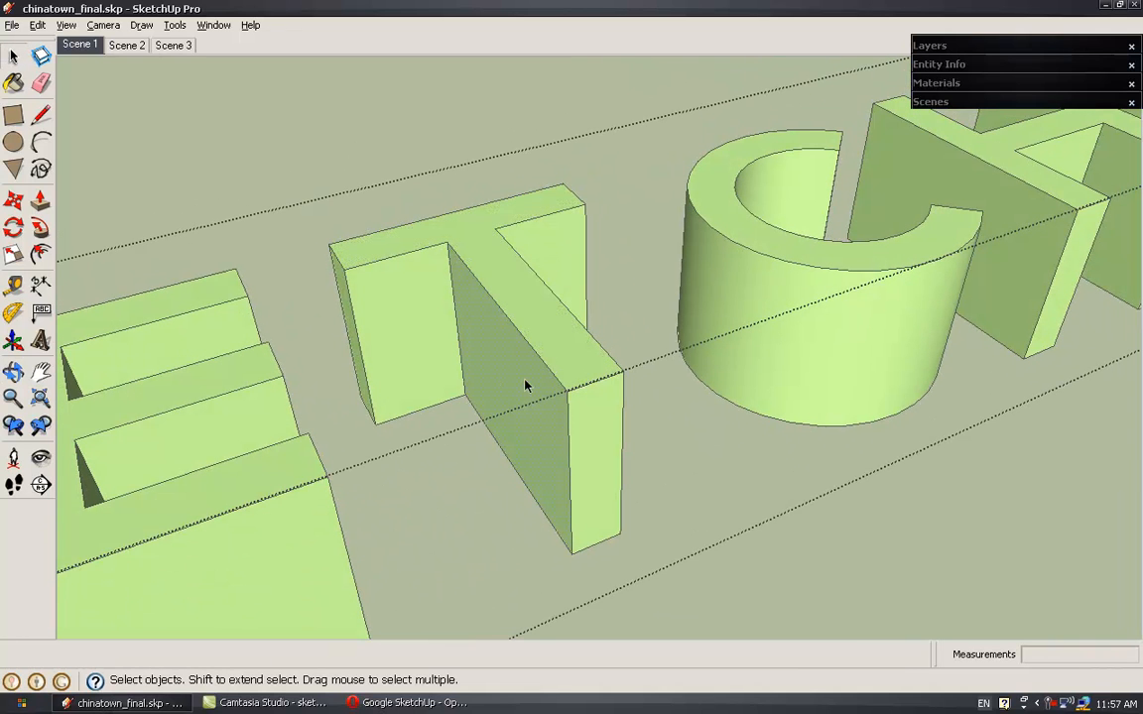
{"action": "left_click", "coordinate": [569, 416]}
{"action": "scroll", "coordinate": [601, 412], "scroll_direction": "down", "scroll_amount": 4}
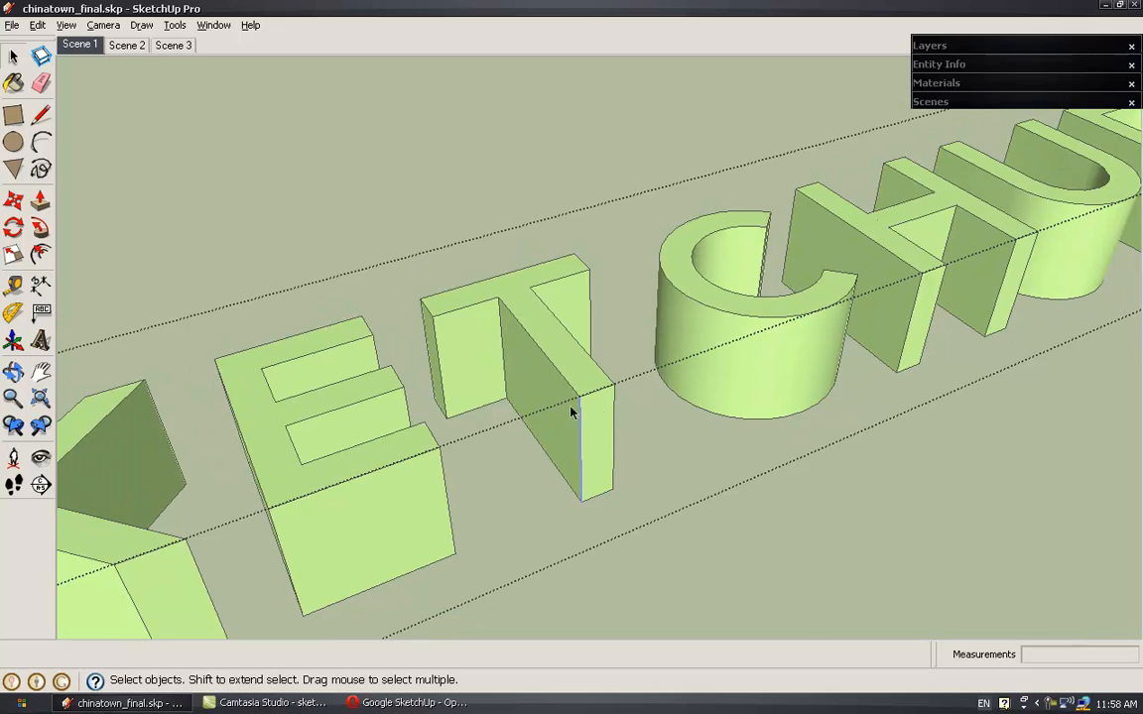
Examine the segmented curved edges of the letter C up close, and the whole 3D title from several angles.
{"action": "middle_click_drag", "start_coordinate": [722, 354], "coordinate": [622, 401]}
{"action": "scroll", "coordinate": [754, 400], "scroll_direction": "up", "scroll_amount": 8}
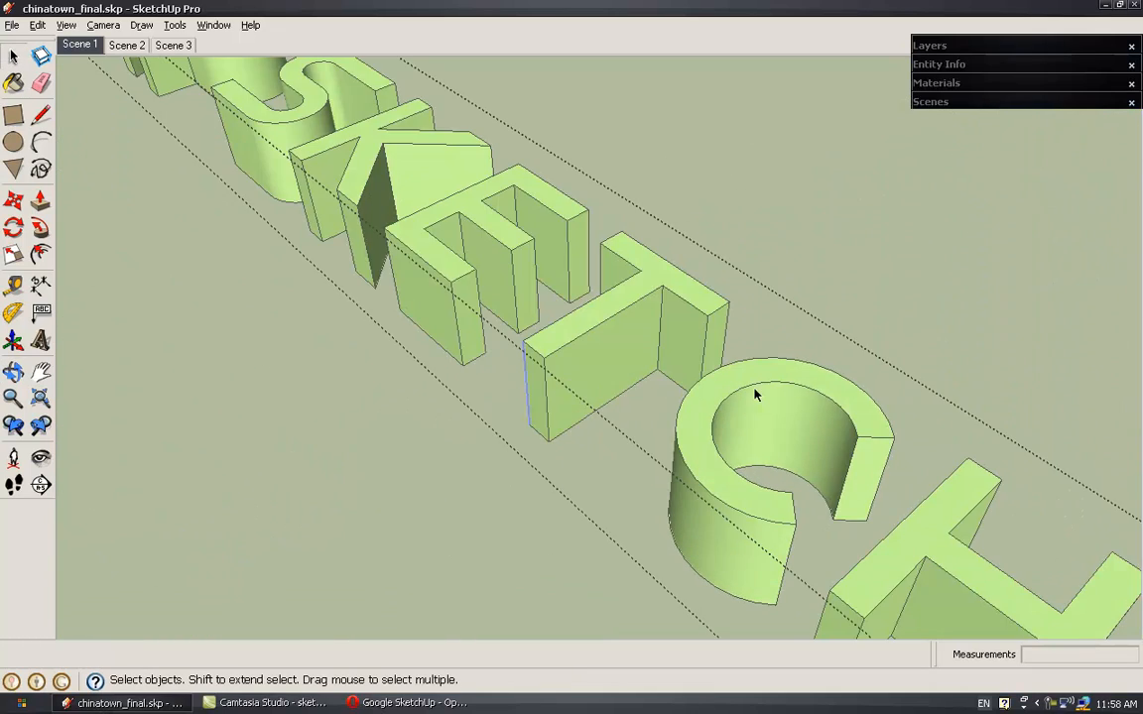
{"action": "scroll", "coordinate": [749, 402], "scroll_direction": "up", "scroll_amount": 3}
{"action": "middle_click_drag", "start_coordinate": [747, 401], "coordinate": [685, 355]}
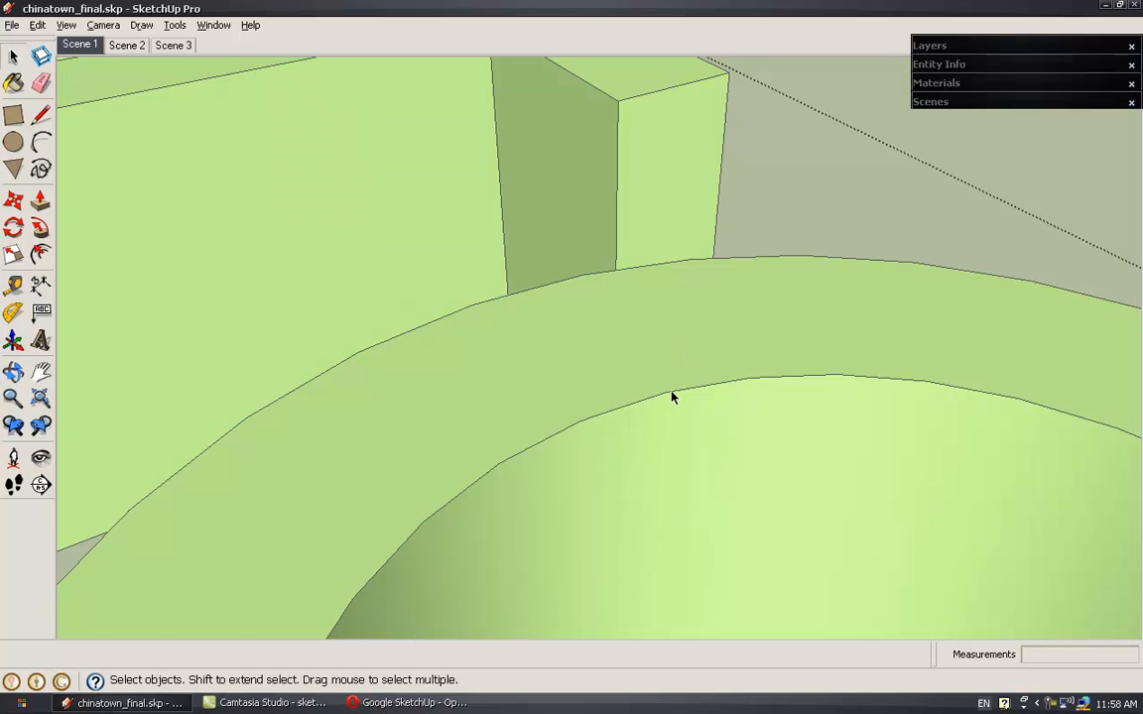
{"action": "scroll", "coordinate": [672, 397], "scroll_direction": "down", "scroll_amount": 8}
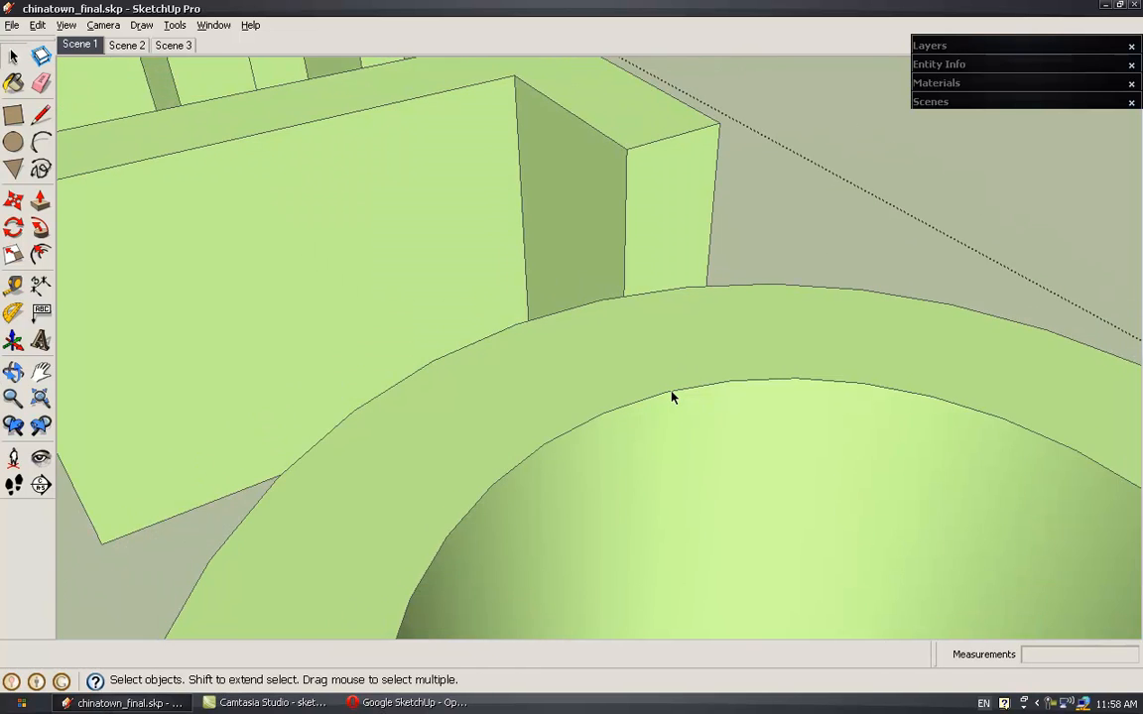
{"action": "scroll", "coordinate": [672, 397], "scroll_direction": "down", "scroll_amount": 6}
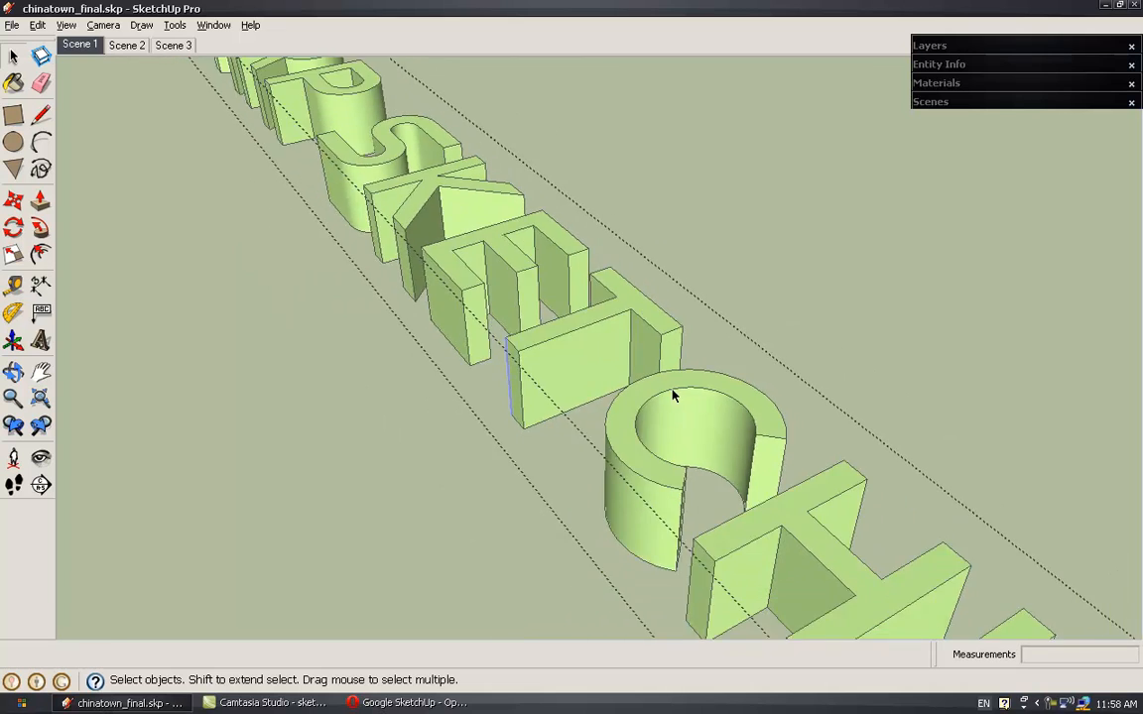
{"action": "middle_click_drag", "start_coordinate": [590, 382], "coordinate": [972, 407]}
{"action": "middle_click_drag", "start_coordinate": [682, 314], "coordinate": [783, 349]}
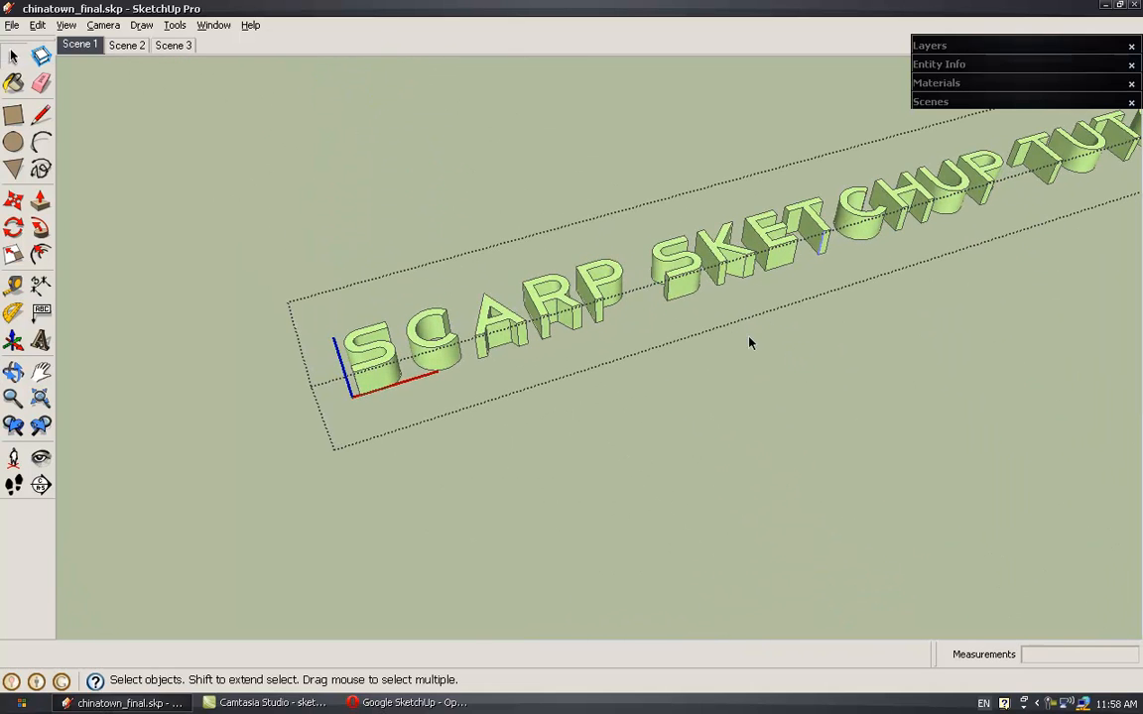
{"action": "scroll", "coordinate": [695, 288], "scroll_direction": "down", "scroll_amount": 2}
{"action": "scroll", "coordinate": [694, 286], "scroll_direction": "down", "scroll_amount": 3}
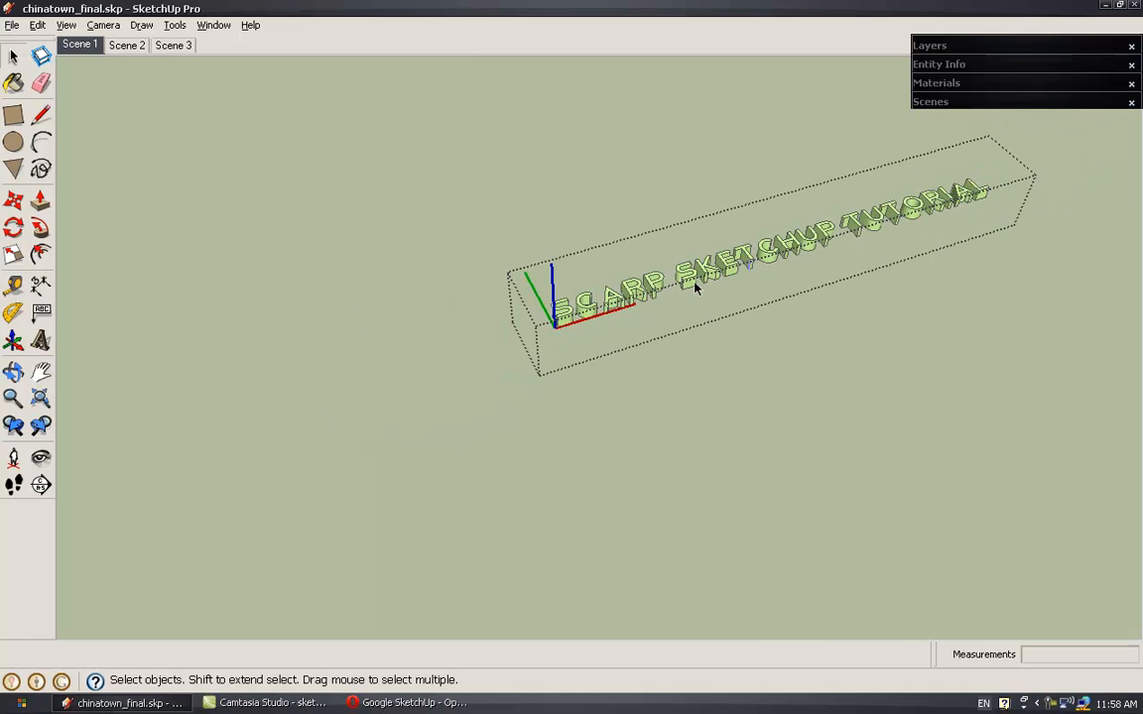
{"action": "middle_click_drag", "start_coordinate": [752, 276], "coordinate": [595, 353]}
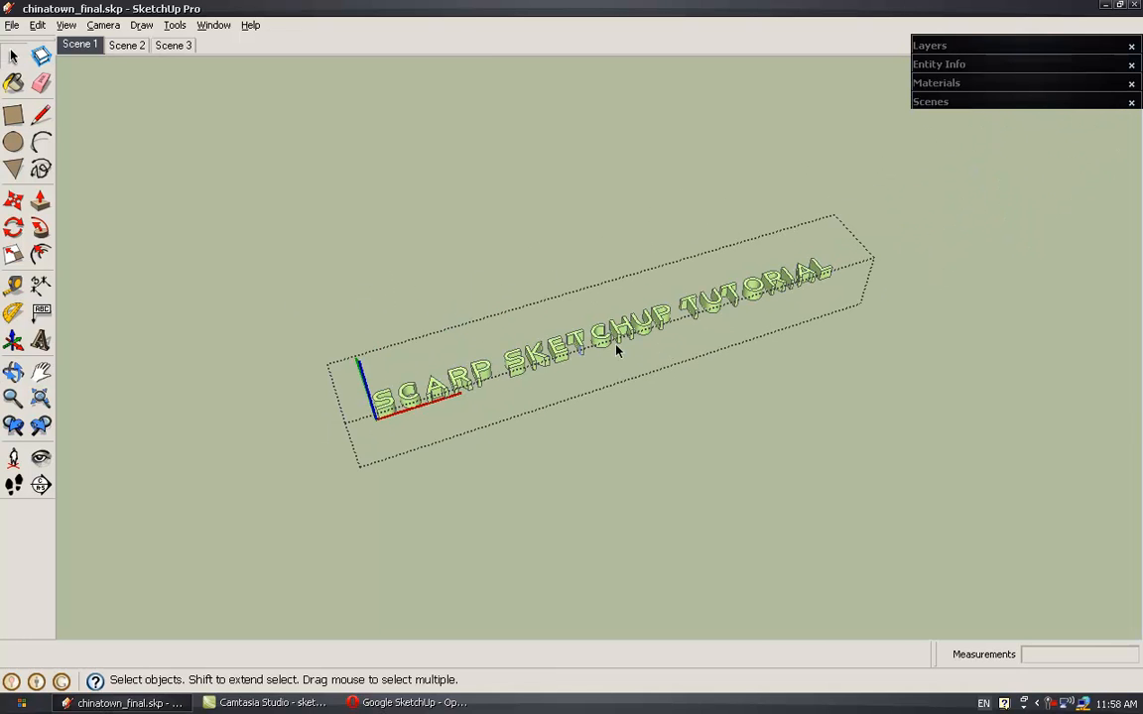
{"action": "left_click", "coordinate": [616, 401]}
{"action": "mouse_move", "coordinate": [578, 360]}
{"action": "middle_mouse_down"}
{"action": "mouse_move", "coordinate": [503, 355]}
{"action": "mouse_move", "coordinate": [595, 342]}
{"action": "mouse_move", "coordinate": [622, 350]}
{"action": "mouse_move", "coordinate": [607, 371]}
{"action": "mouse_move", "coordinate": [658, 344]}
{"action": "mouse_move", "coordinate": [626, 363]}
{"action": "middle_mouse_up"}
{"action": "scroll", "coordinate": [615, 342], "scroll_direction": "up", "scroll_amount": 3}
{"action": "scroll", "coordinate": [600, 363], "scroll_direction": "down", "scroll_amount": 2}
{"action": "scroll", "coordinate": [602, 362], "scroll_direction": "down", "scroll_amount": 1}
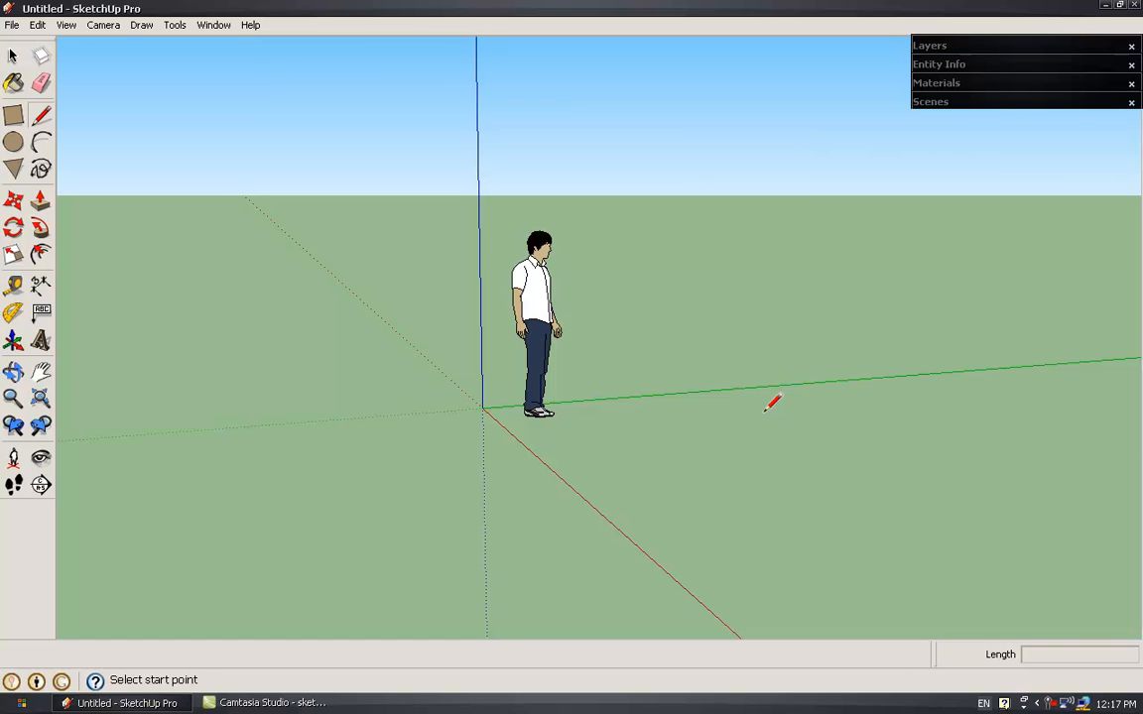
Orbit, pan and zoom around the standing figure at the origin of the untitled model.
{"action": "middle_click_drag", "start_coordinate": [772, 401], "coordinate": [640, 420]}
{"action": "mouse_move", "coordinate": [827, 374]}
{"action": "middle_mouse_down"}
{"action": "mouse_move", "coordinate": [705, 396]}
{"action": "mouse_move", "coordinate": [492, 383]}
{"action": "mouse_move", "coordinate": [880, 401]}
{"action": "mouse_move", "coordinate": [901, 385]}
{"action": "middle_mouse_up"}
{"action": "mouse_move", "coordinate": [652, 364]}
{"action": "middle_mouse_down"}
{"action": "mouse_move", "coordinate": [661, 307]}
{"action": "mouse_move", "coordinate": [637, 396]}
{"action": "mouse_move", "coordinate": [645, 387]}
{"action": "middle_mouse_up"}
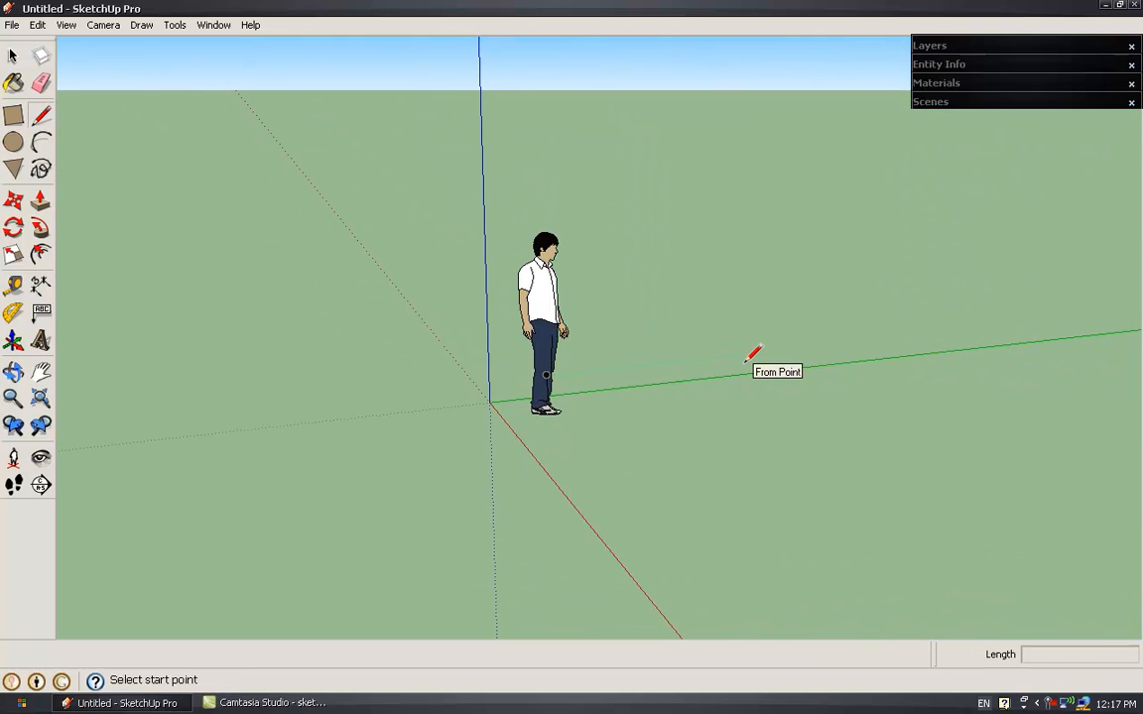
{"action": "mouse_move", "coordinate": [732, 361]}
{"action": "middle_mouse_down"}
{"action": "mouse_move", "coordinate": [730, 372]}
{"action": "mouse_move", "coordinate": [505, 354]}
{"action": "mouse_move", "coordinate": [754, 374]}
{"action": "mouse_move", "coordinate": [752, 363]}
{"action": "middle_mouse_up"}
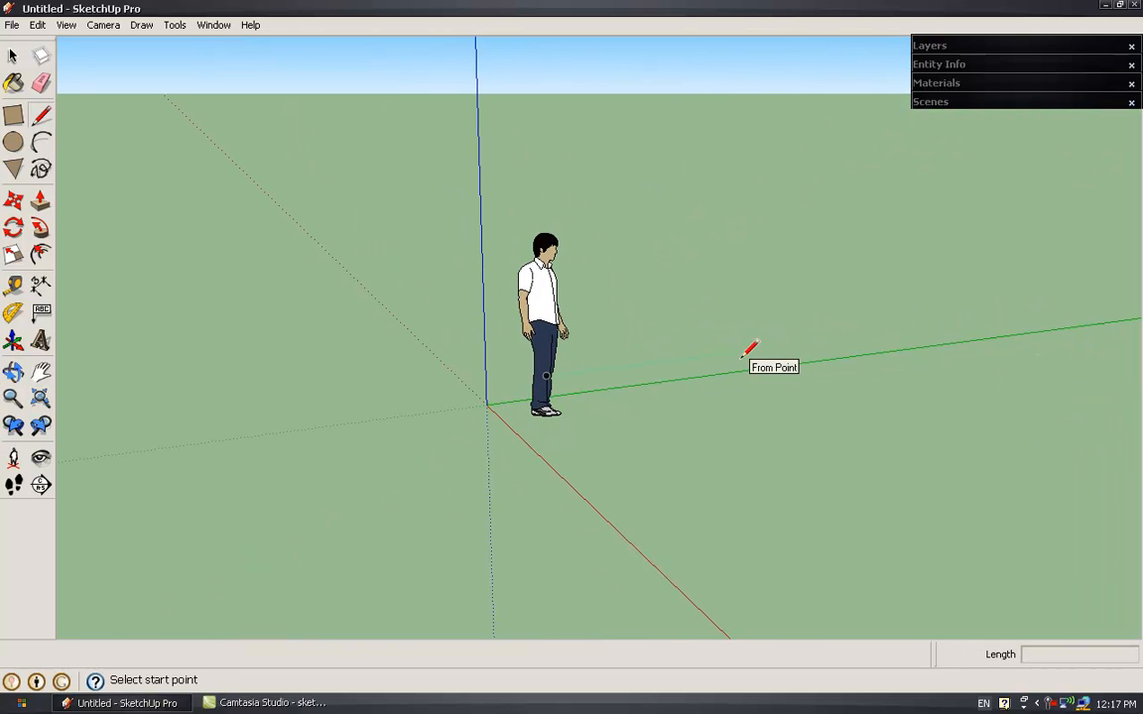
{"action": "mouse_move", "coordinate": [742, 357]}
{"action": "middle_mouse_down", "text": "shift"}
{"action": "mouse_move", "coordinate": [657, 354]}
{"action": "mouse_move", "coordinate": [791, 344]}
{"action": "middle_mouse_up", "text": "shift"}
{"action": "scroll", "coordinate": [636, 344], "scroll_direction": "up", "scroll_amount": 2}
{"action": "scroll", "coordinate": [636, 345], "scroll_direction": "down", "scroll_amount": 2}
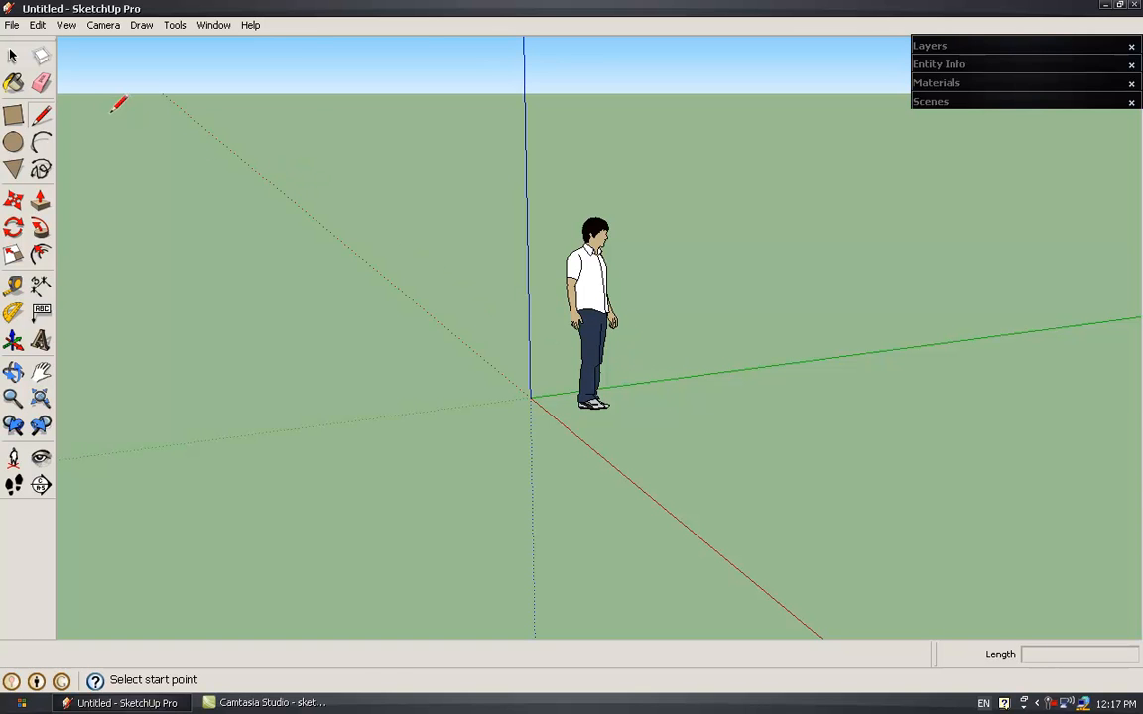
Erase the standing figure next to the origin.
{"action": "left_click", "coordinate": [12, 57]}
{"action": "left_click", "coordinate": [595, 314]}
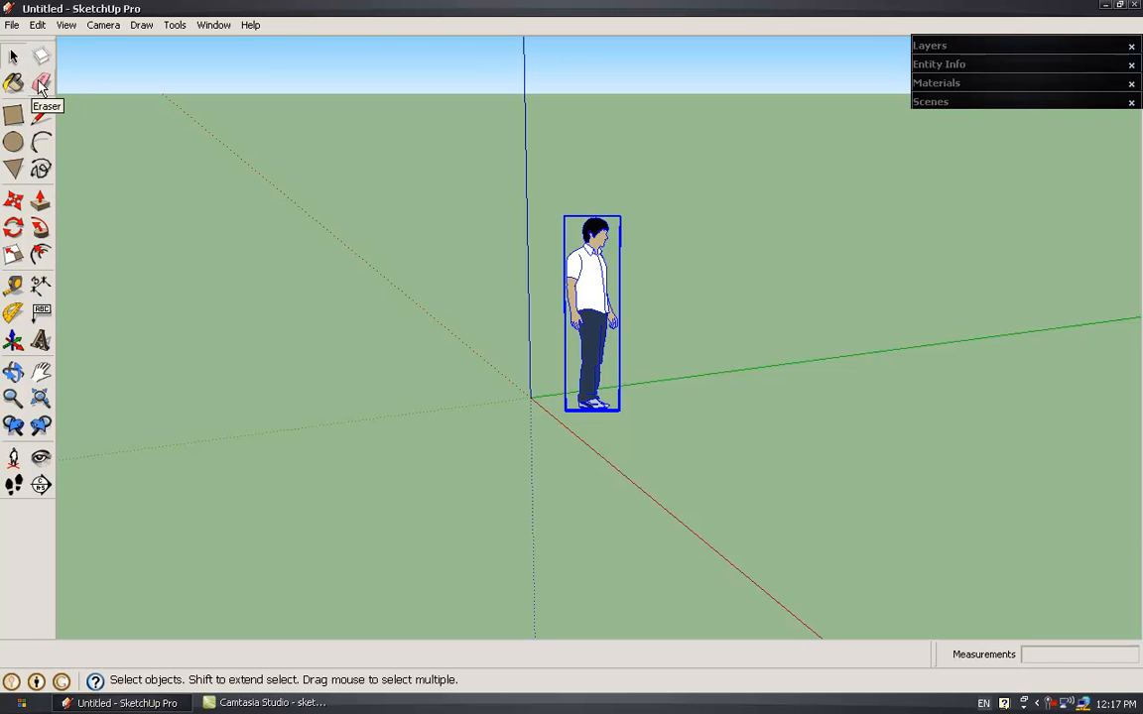
{"action": "left_click", "coordinate": [41, 84]}
{"action": "left_click", "coordinate": [589, 240]}
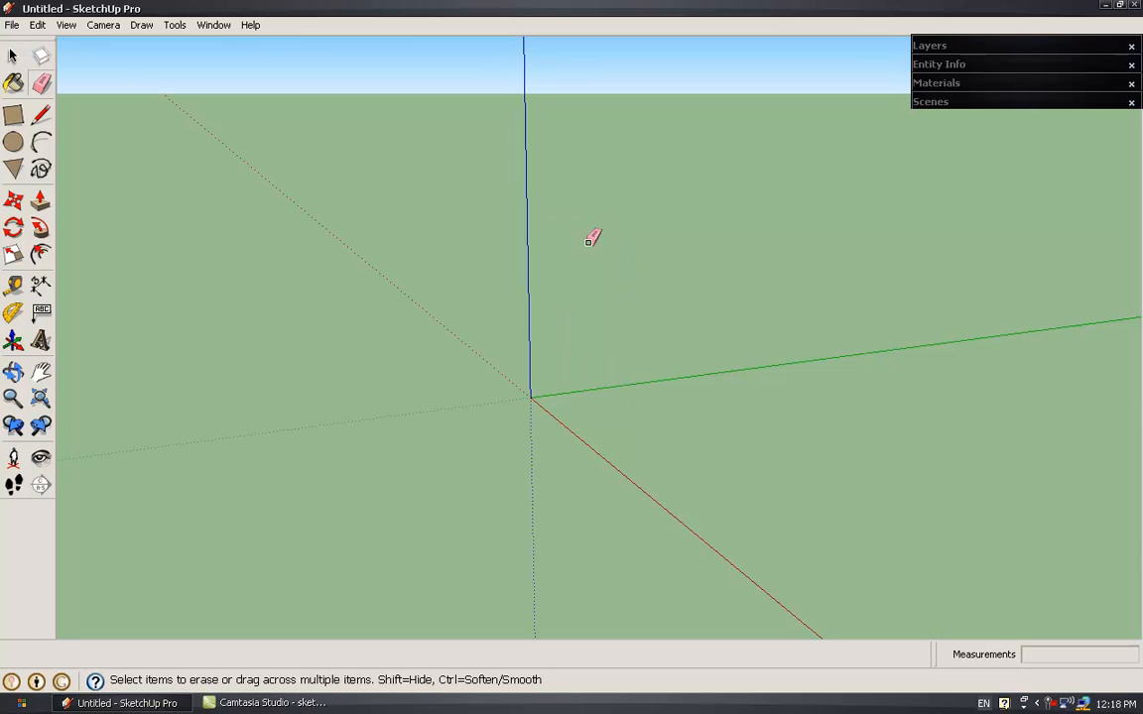
Draw a small rectangle on the ground between the red and green axes and a circle across the green axis.
{"action": "left_click", "coordinate": [13, 115]}
{"action": "left_click", "coordinate": [584, 416]}
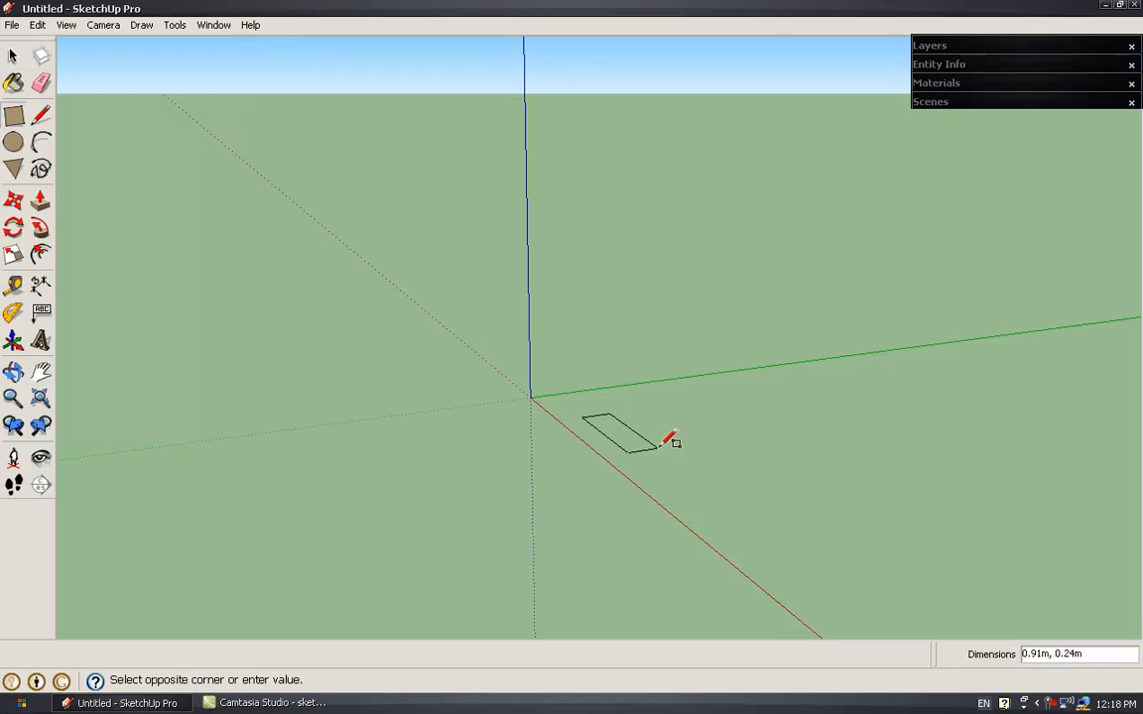
{"action": "left_click", "coordinate": [701, 442]}
{"action": "left_click", "coordinate": [13, 142]}
{"action": "left_click", "coordinate": [682, 356]}
{"action": "left_click", "coordinate": [752, 374]}
Draw a large six-sided polygon on the ground, on the opposite side of the origin from the circle.
{"action": "type", "text": "6"}
{"action": "left_click", "coordinate": [294, 358]}
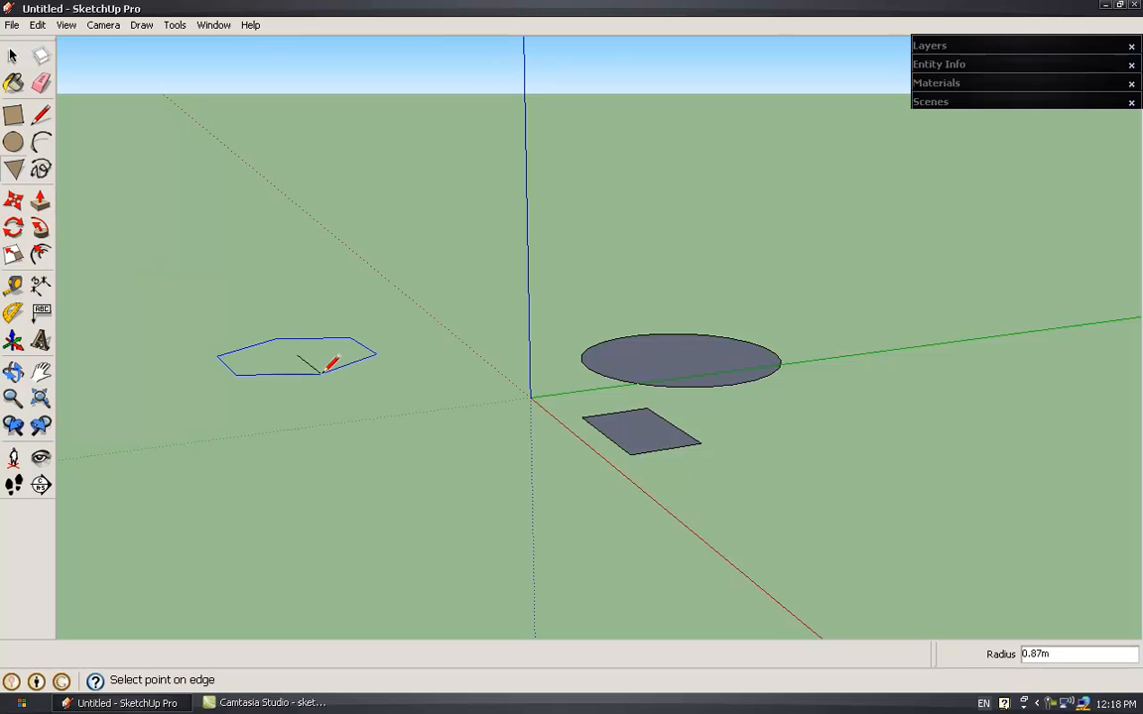
{"action": "left_click", "coordinate": [104, 178]}
Draw an irregular four-sided face with the Line tool on the ground behind the origin.
{"action": "left_click", "coordinate": [41, 116]}
{"action": "left_click", "coordinate": [469, 282]}
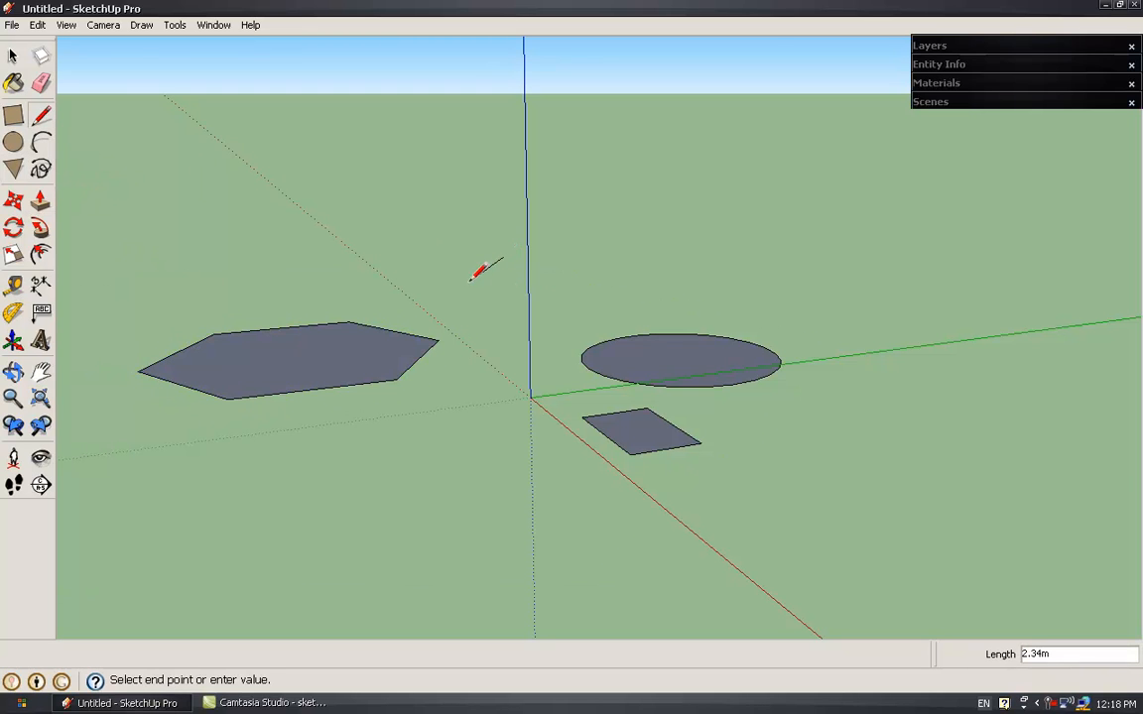
{"action": "left_click", "coordinate": [511, 306]}
{"action": "left_click", "coordinate": [508, 256]}
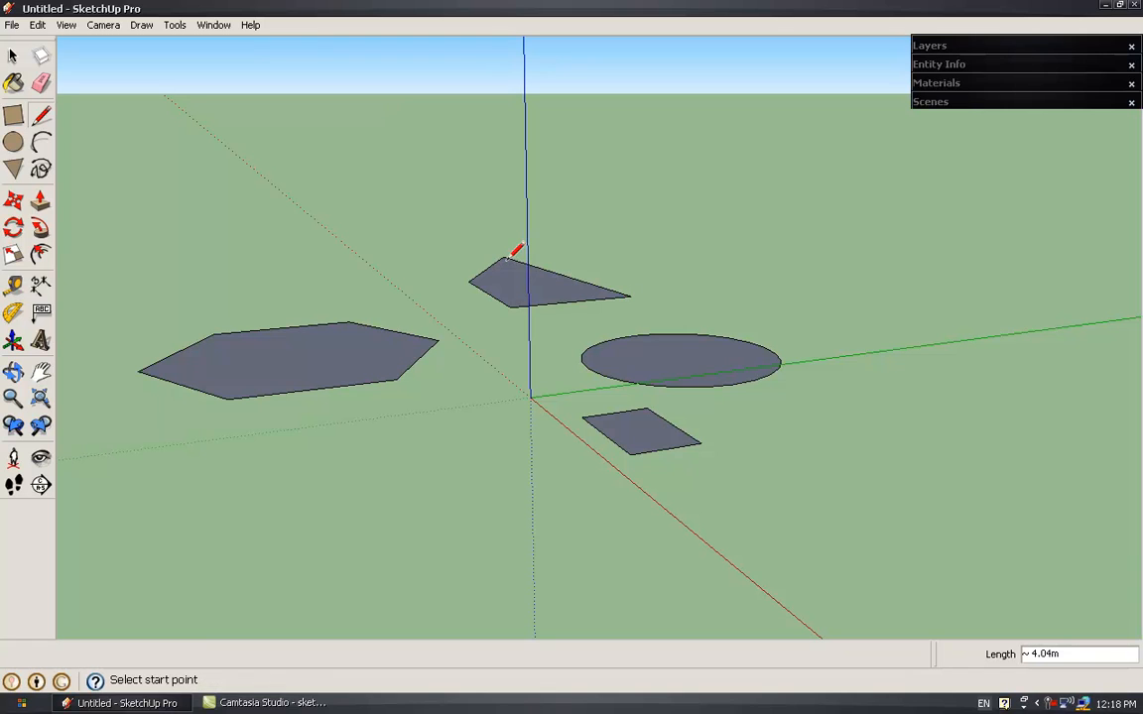
Extrude the hexagon upward with Push/Pull and pull its front side face outward about 1.45 m.
{"action": "left_click", "coordinate": [40, 203]}
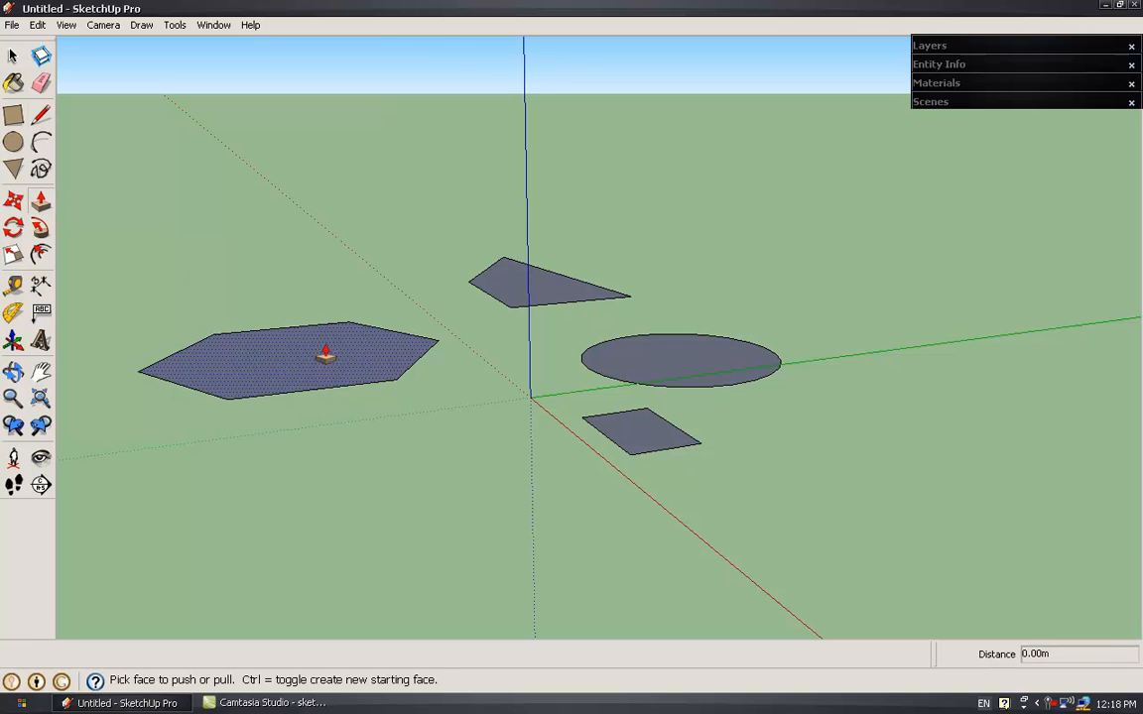
{"action": "left_click_drag", "start_coordinate": [334, 370], "coordinate": [329, 310]}
{"action": "middle_click_drag", "start_coordinate": [328, 309], "coordinate": [354, 339]}
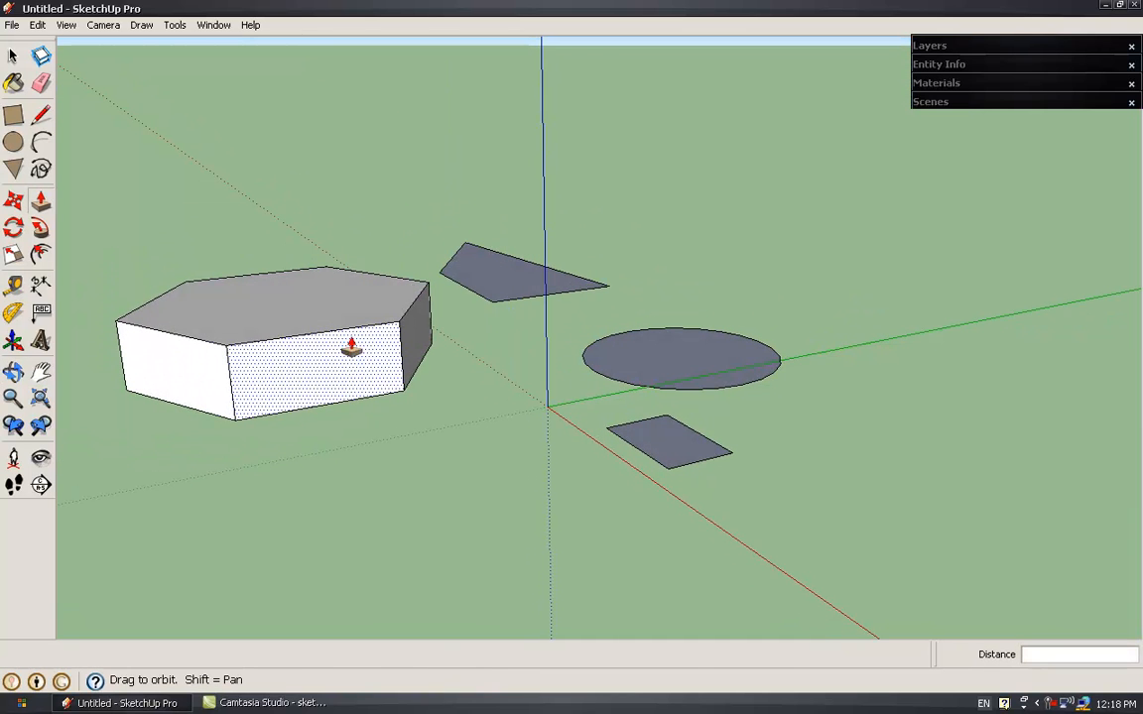
{"action": "left_click_drag", "start_coordinate": [335, 382], "coordinate": [383, 425]}
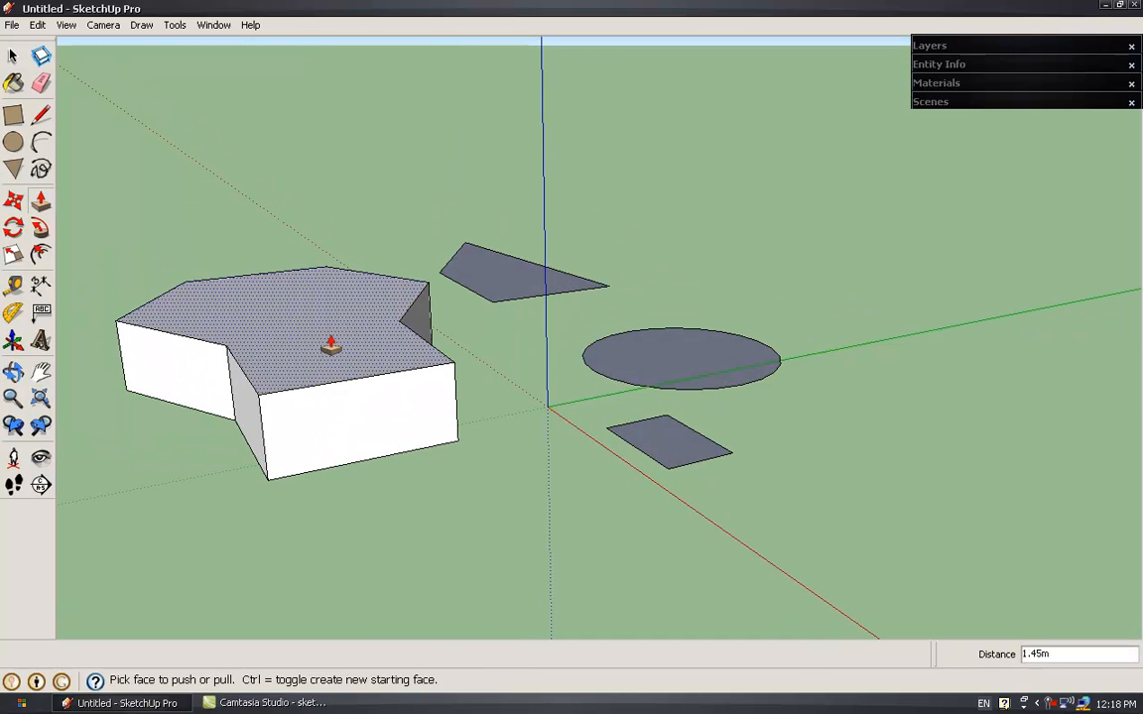
Raise the top face of the hexagon-based solid further and extrude the circle on the ground upward about 0.24 m.
{"action": "left_click", "coordinate": [329, 382]}
{"action": "left_click", "coordinate": [329, 352]}
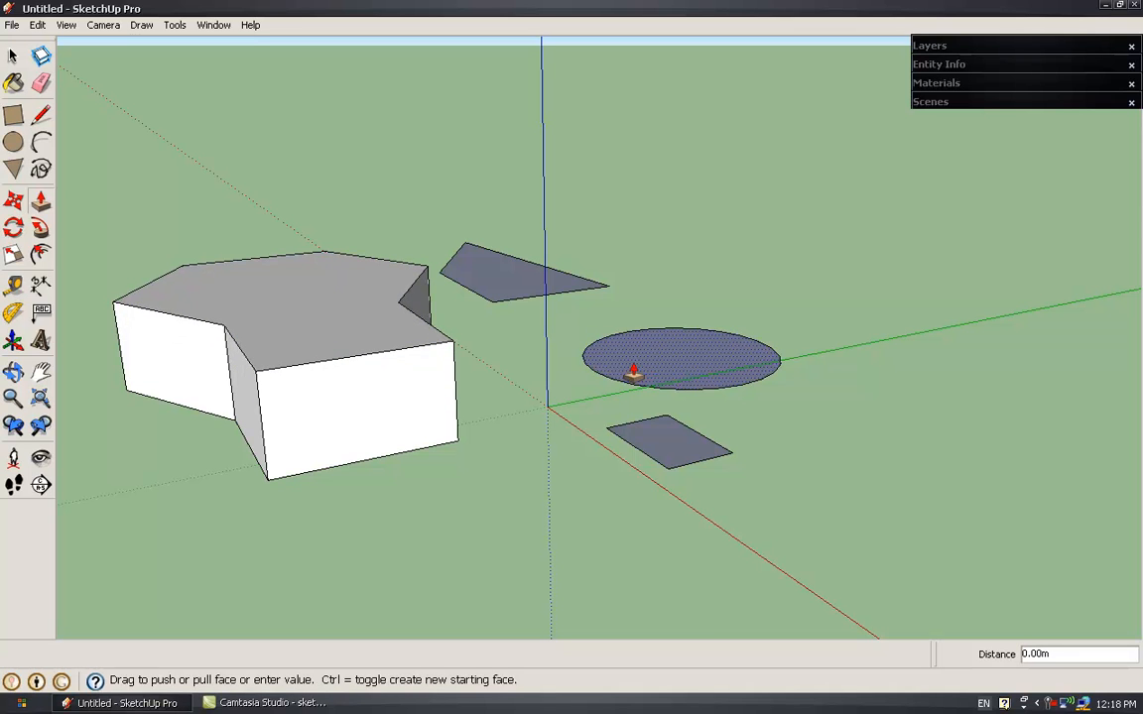
{"action": "left_click_drag", "start_coordinate": [633, 375], "coordinate": [635, 349]}
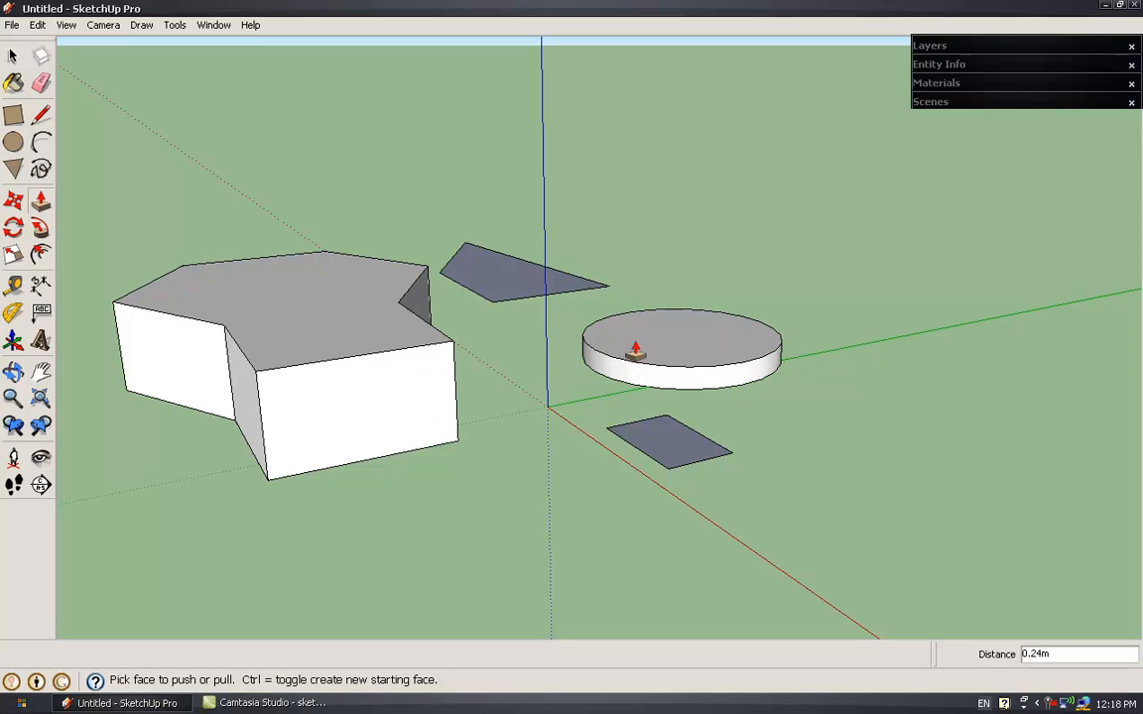
Draw a circle of about 0.85 m radius on top of the hexagon-based solid and extrude it upward about 0.38 m.
{"action": "left_click", "coordinate": [12, 142]}
{"action": "left_click", "coordinate": [278, 284]}
{"action": "left_click", "coordinate": [304, 299]}
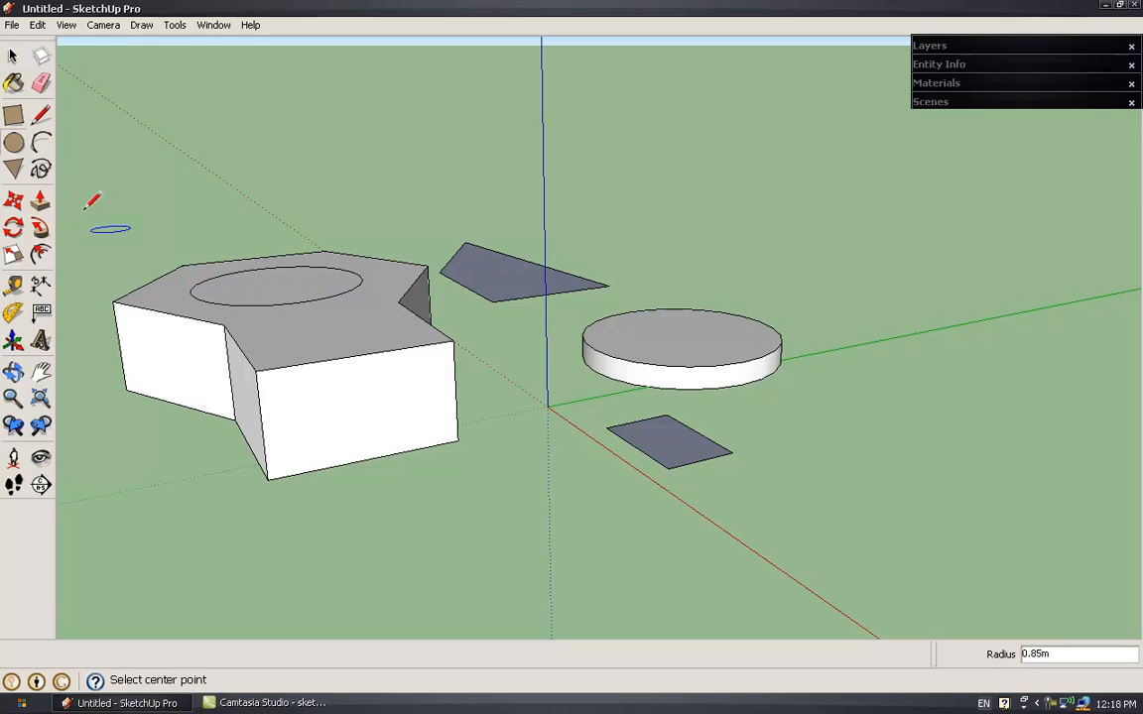
{"action": "left_click", "coordinate": [40, 200]}
{"action": "left_click_drag", "start_coordinate": [267, 263], "coordinate": [270, 248]}
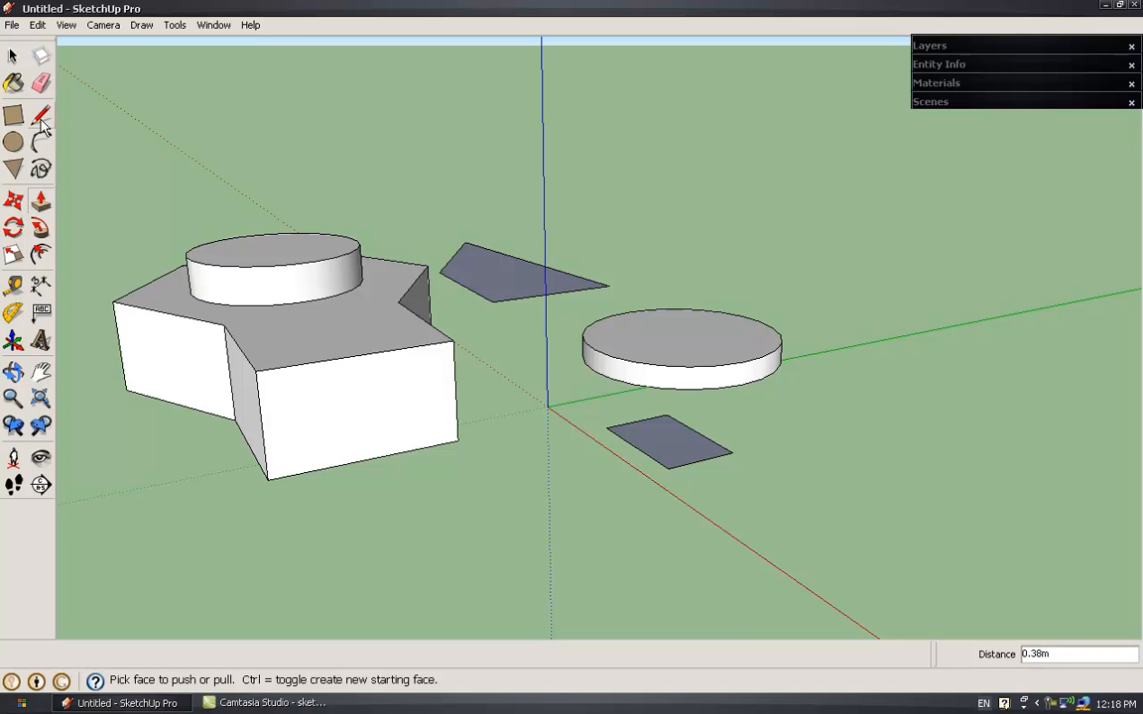
Select the entire extruded circle on the ground and move it straight up 1.5 m.
{"action": "left_click", "coordinate": [13, 57]}
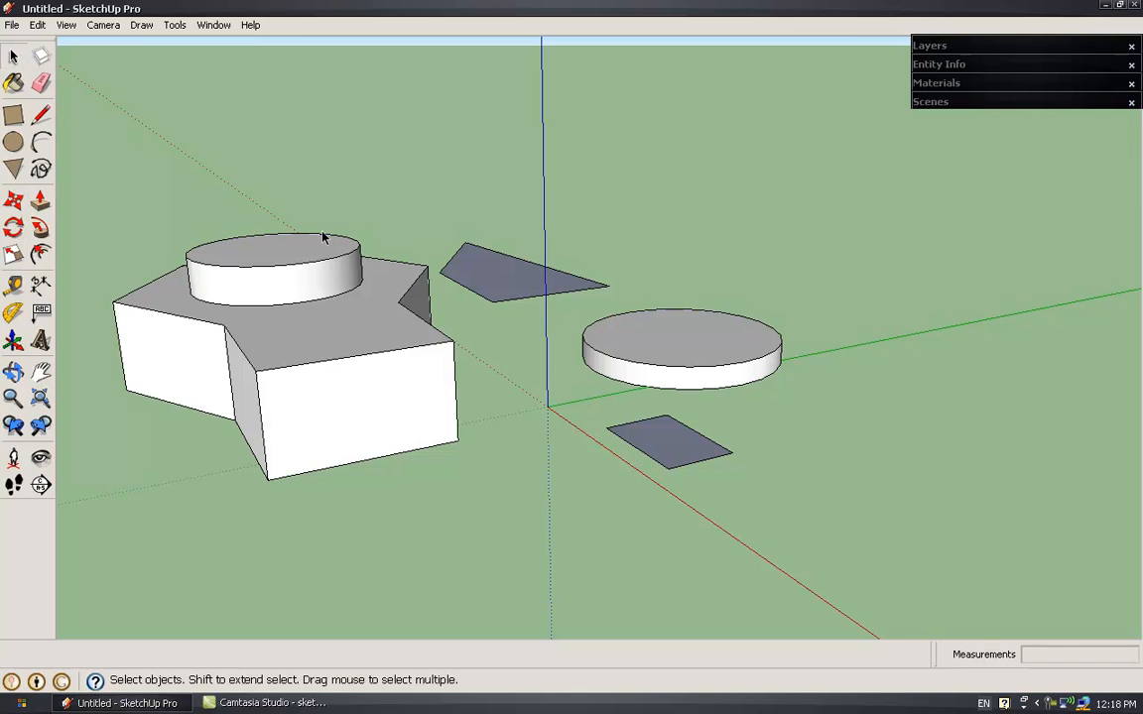
{"action": "triple_click", "coordinate": [681, 352]}
{"action": "mouse_move", "coordinate": [679, 352]}
{"action": "middle_mouse_down"}
{"action": "mouse_move", "coordinate": [670, 375]}
{"action": "mouse_move", "coordinate": [592, 414]}
{"action": "mouse_move", "coordinate": [668, 373]}
{"action": "middle_mouse_up"}
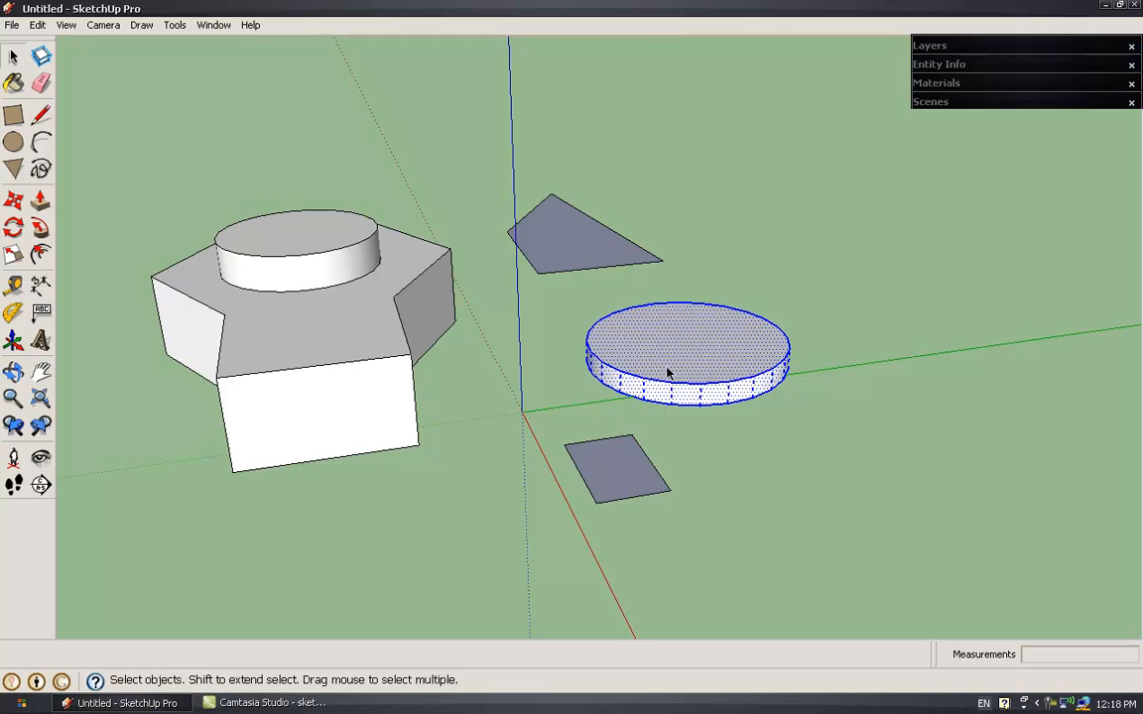
{"action": "left_click", "coordinate": [13, 200]}
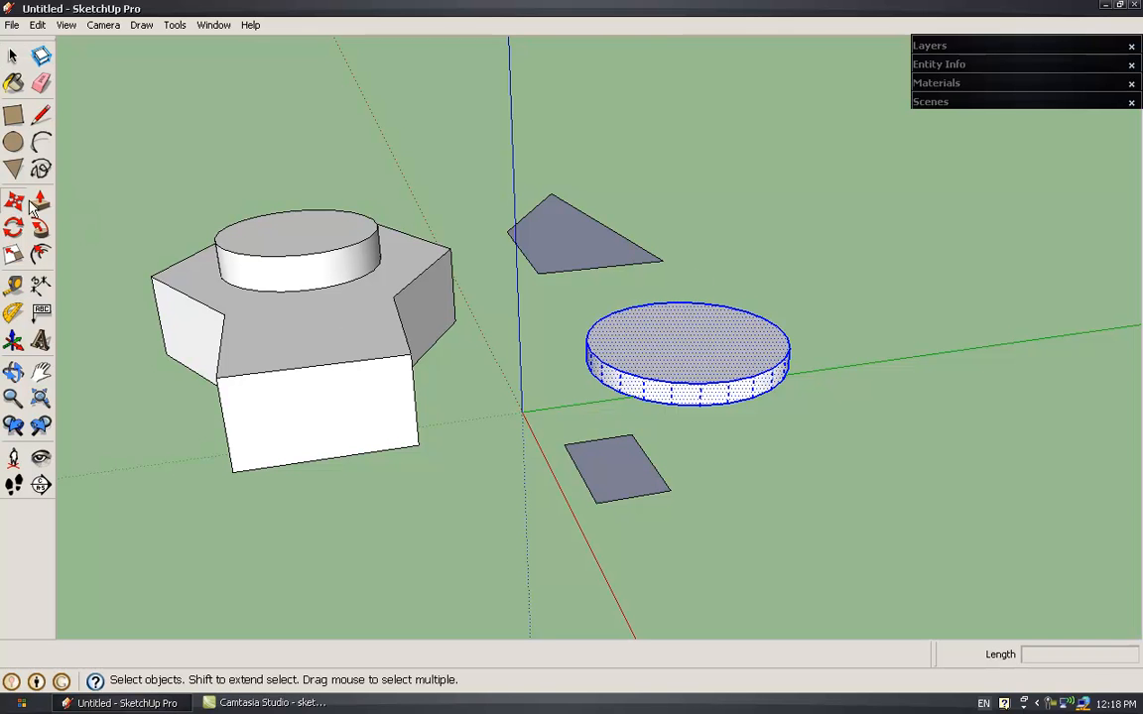
{"action": "left_click", "coordinate": [692, 348]}
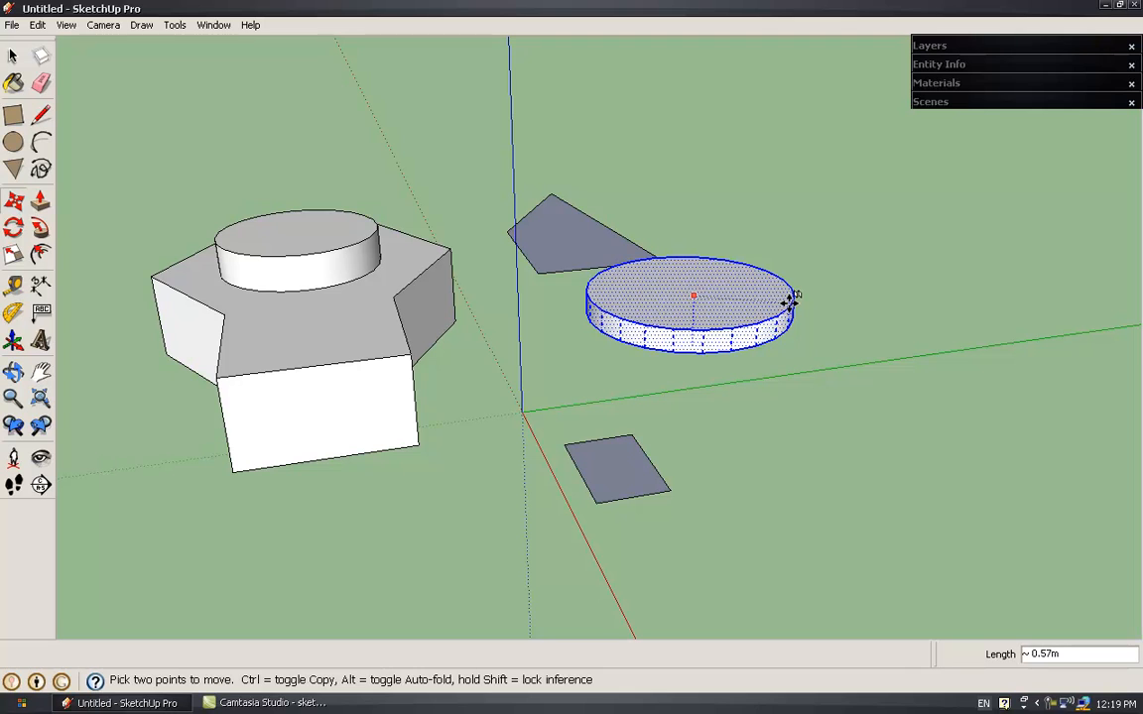
{"action": "type", "text": "1"}
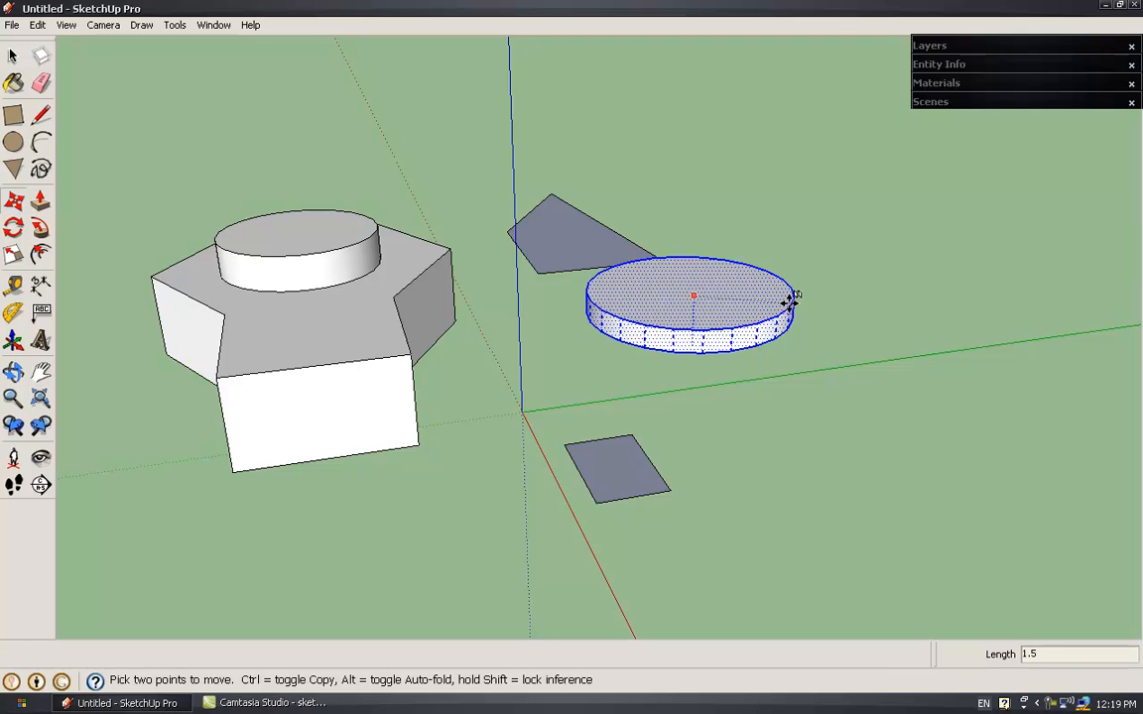
{"action": "type", "text": ".5"}
{"action": "key", "text": "Return"}
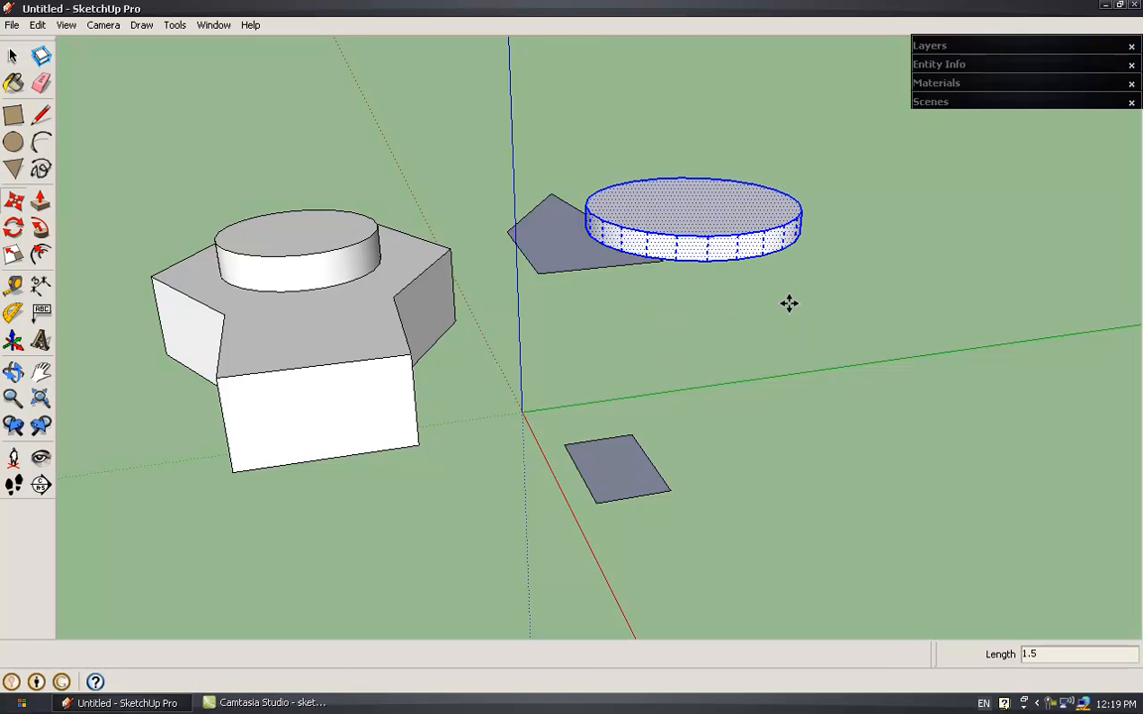
Copy the raised disc straight down by about 0.88 m with the Move tool.
{"action": "middle_click_drag", "start_coordinate": [541, 313], "coordinate": [554, 339]}
{"action": "key", "text": "space"}
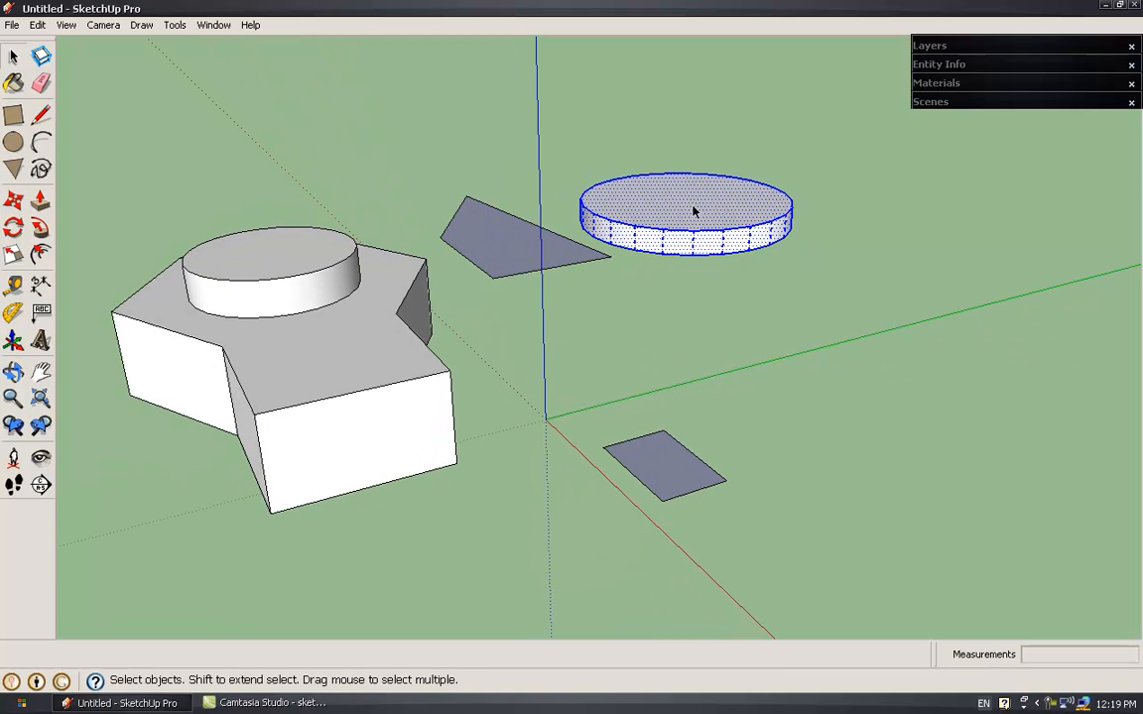
{"action": "key", "text": "m"}
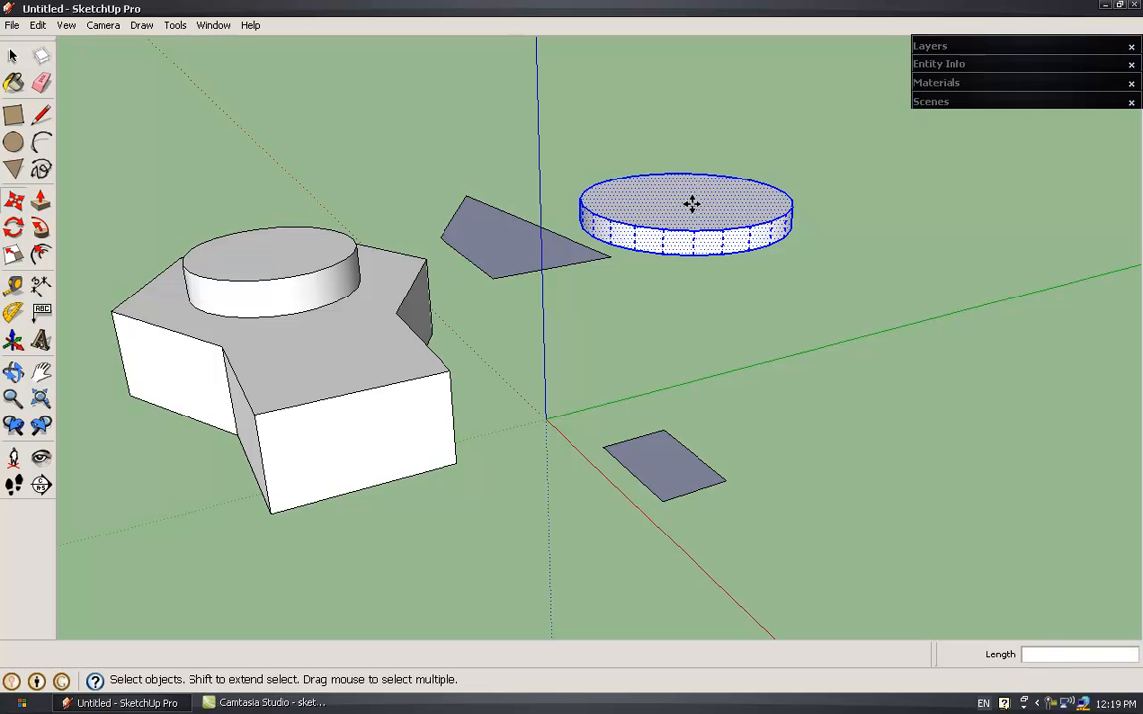
{"action": "left_click", "coordinate": [693, 205]}
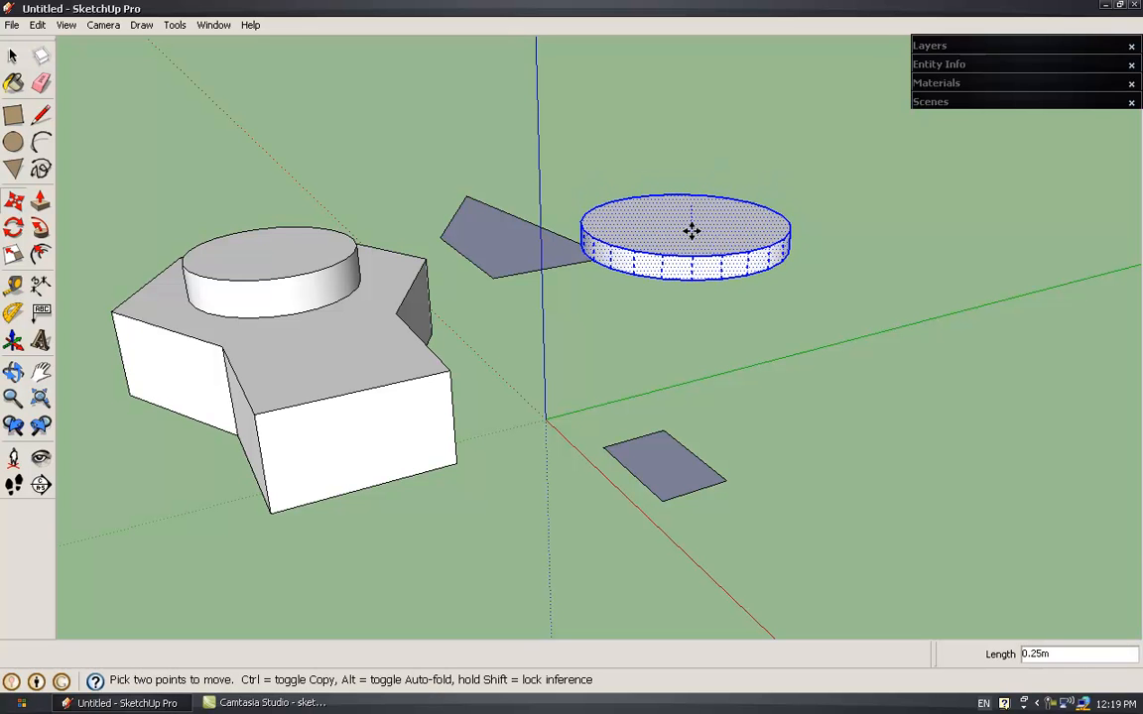
{"action": "key", "text": "ctrl"}
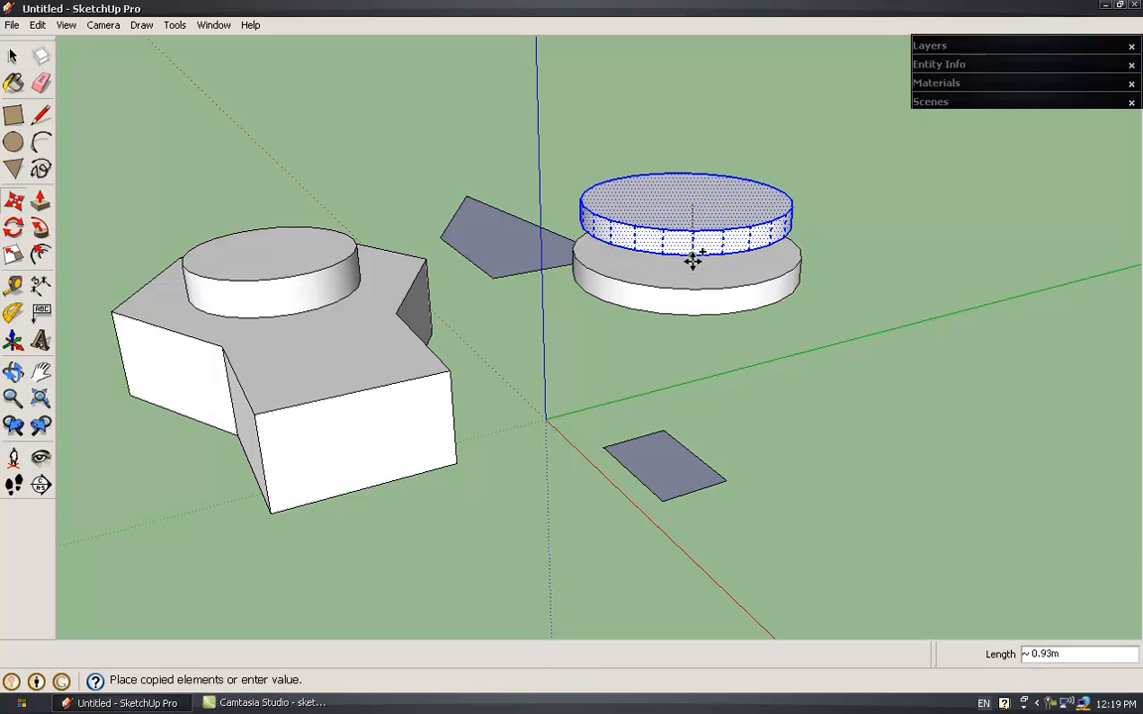
{"action": "left_click", "coordinate": [690, 286]}
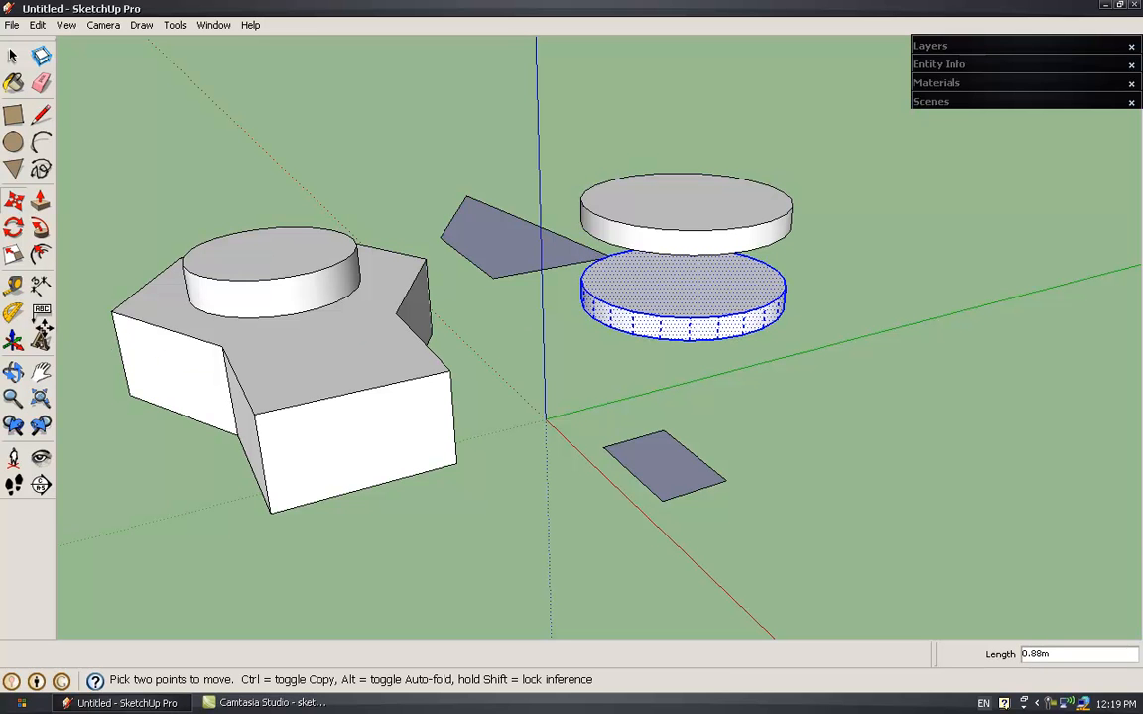
Scale the lower disc along the blue axis to make it thinner.
{"action": "left_click", "coordinate": [13, 253]}
{"action": "mouse_move", "coordinate": [648, 355]}
{"action": "left_mouse_down"}
{"action": "mouse_move", "coordinate": [623, 410]}
{"action": "mouse_move", "coordinate": [663, 344]}
{"action": "left_mouse_up"}
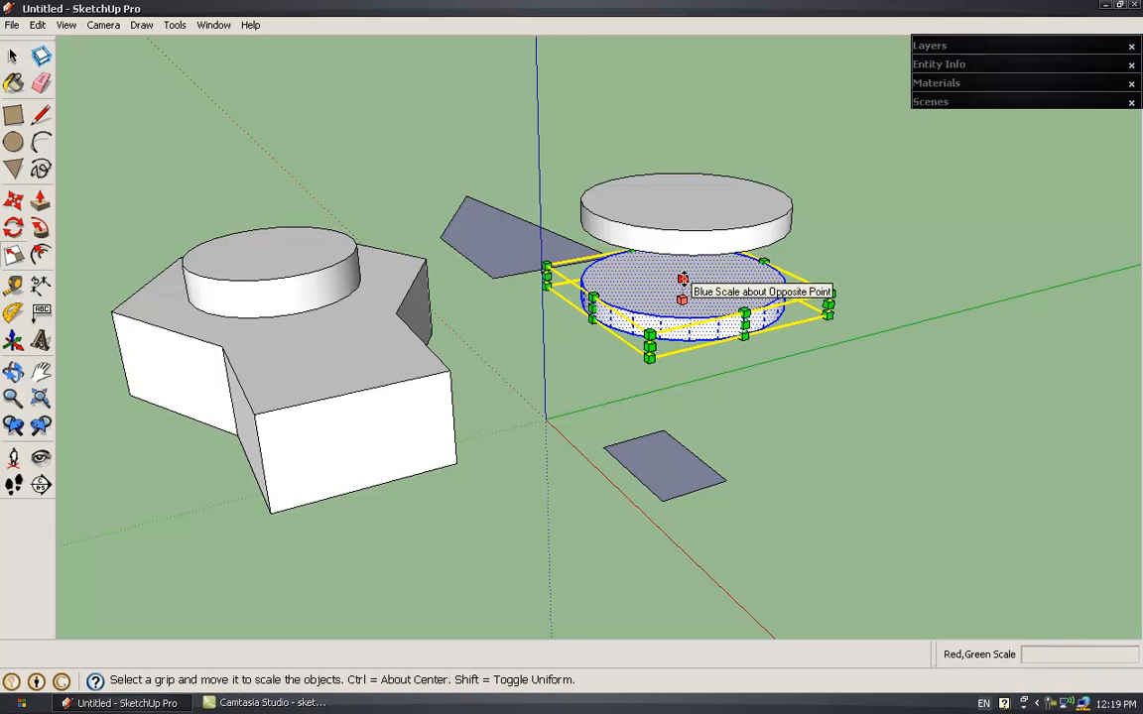
{"action": "mouse_move", "coordinate": [682, 279]}
{"action": "left_mouse_down"}
{"action": "mouse_move", "coordinate": [683, 193]}
{"action": "mouse_move", "coordinate": [684, 291]}
{"action": "left_mouse_up"}
Measure the bottom front edge of the hexagon-based solid with the Tape Measure tool.
{"action": "left_click", "coordinate": [13, 285]}
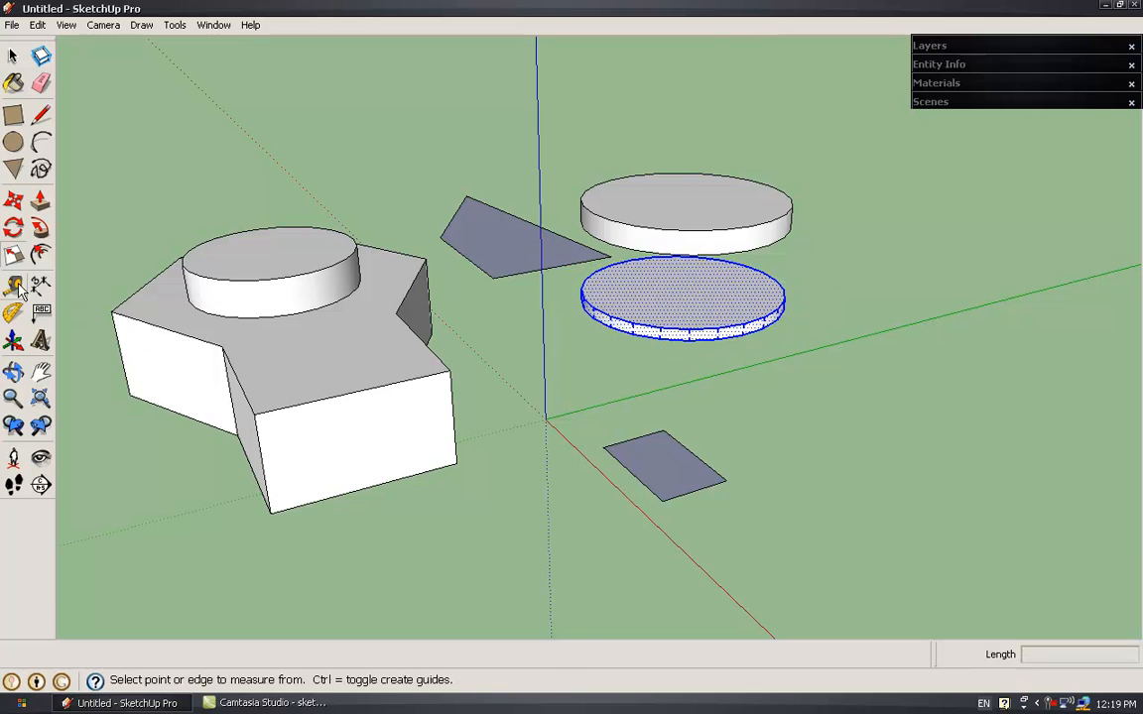
{"action": "left_click", "coordinate": [455, 463]}
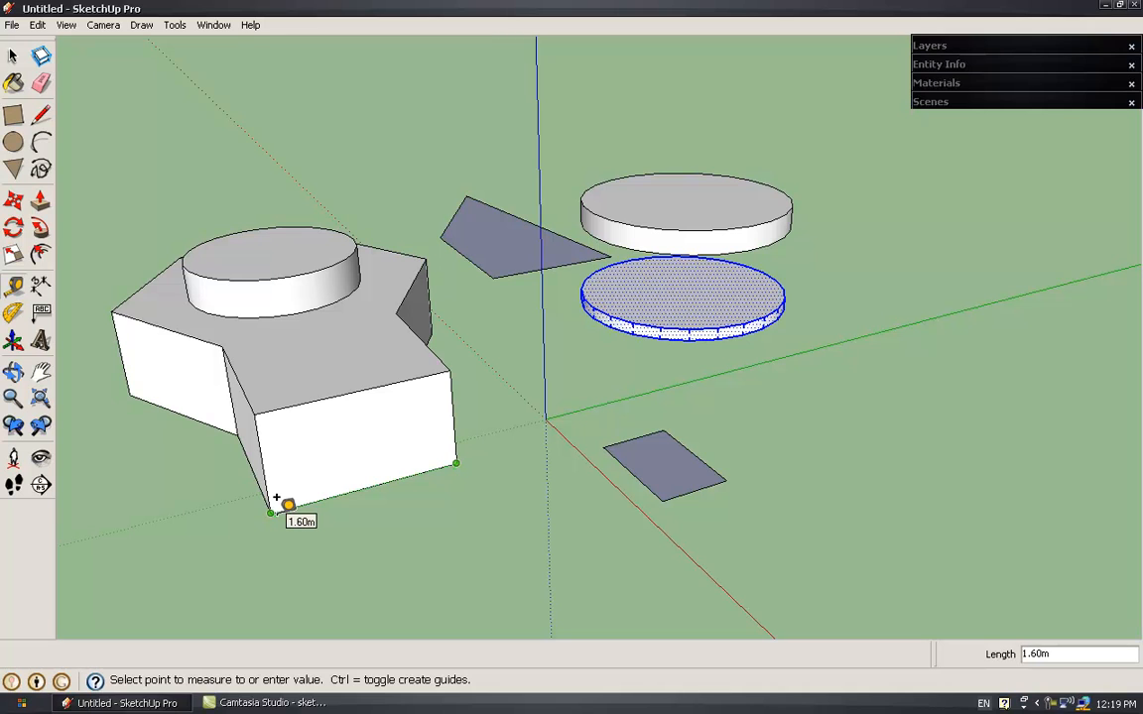
{"action": "left_click", "coordinate": [275, 499]}
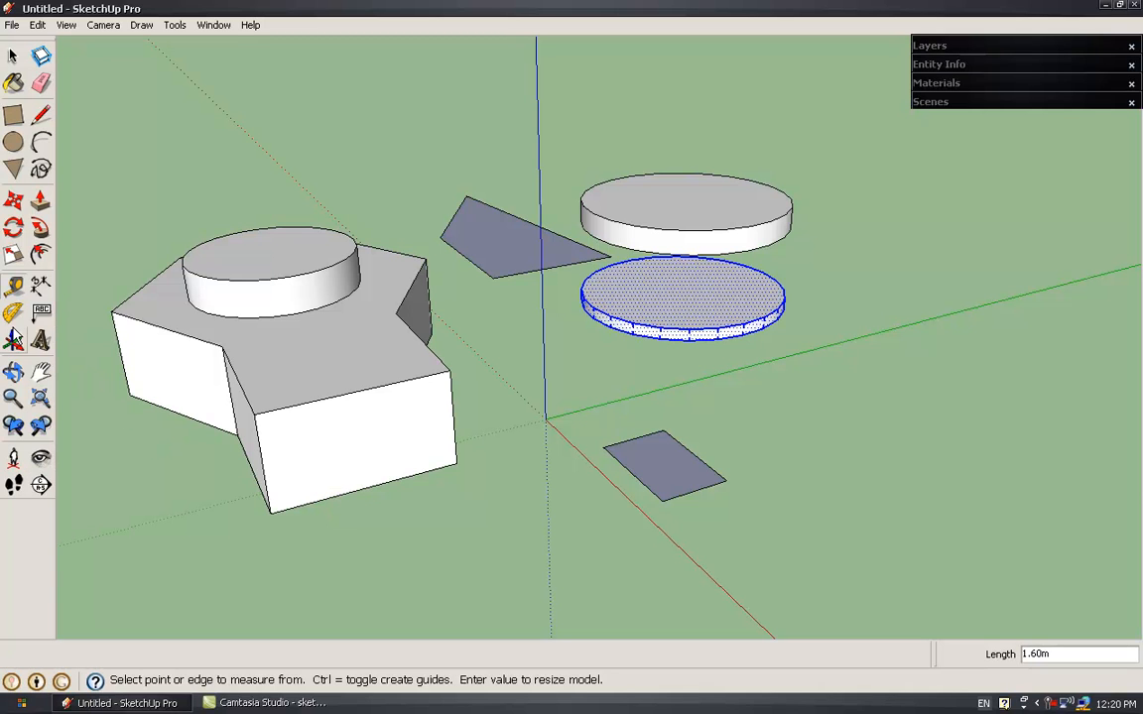
{"action": "left_click", "coordinate": [12, 25]}
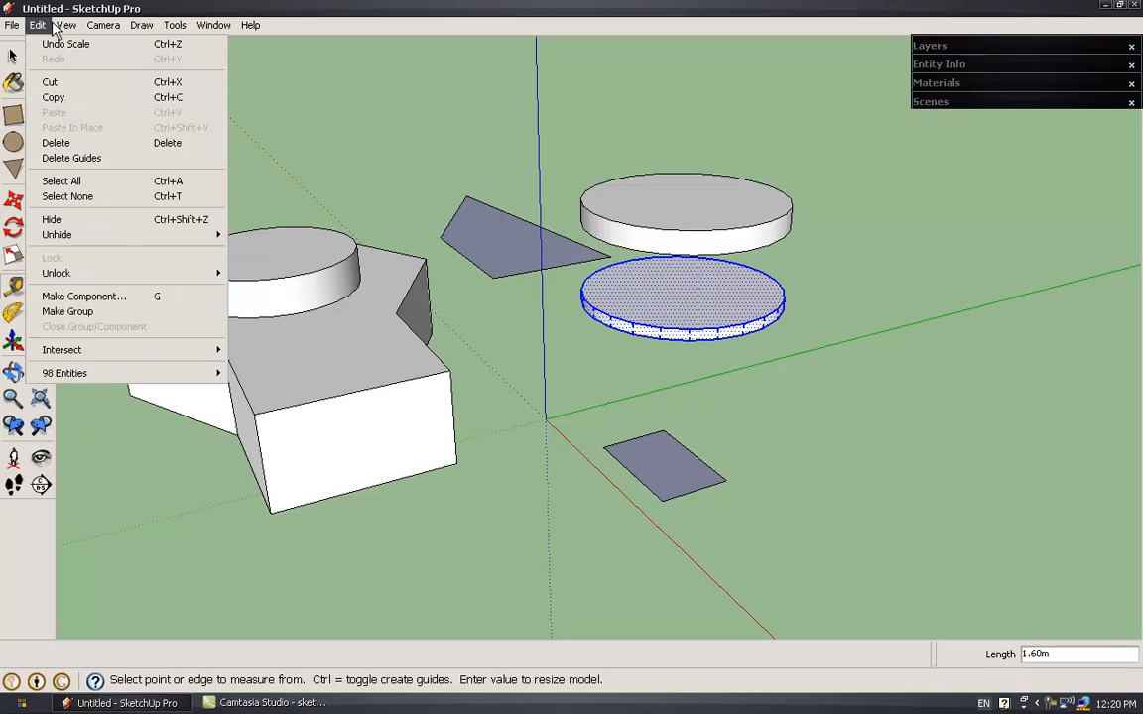
{"action": "mouse_move", "coordinate": [63, 28]}
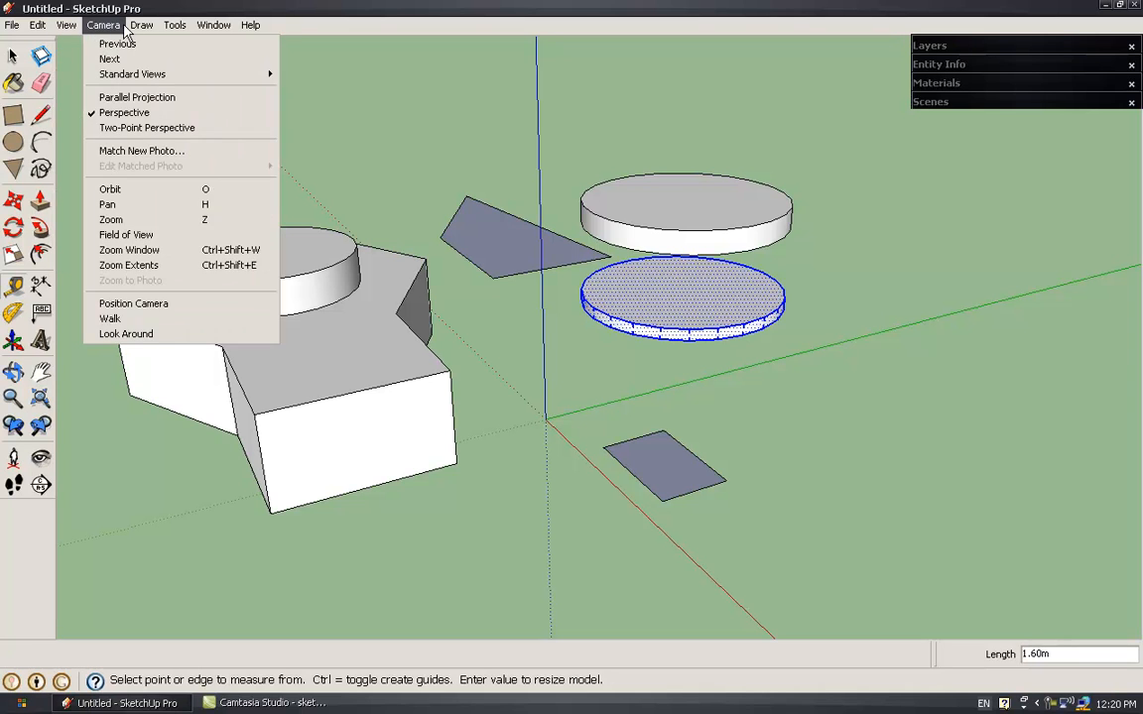
{"action": "mouse_move", "coordinate": [138, 30]}
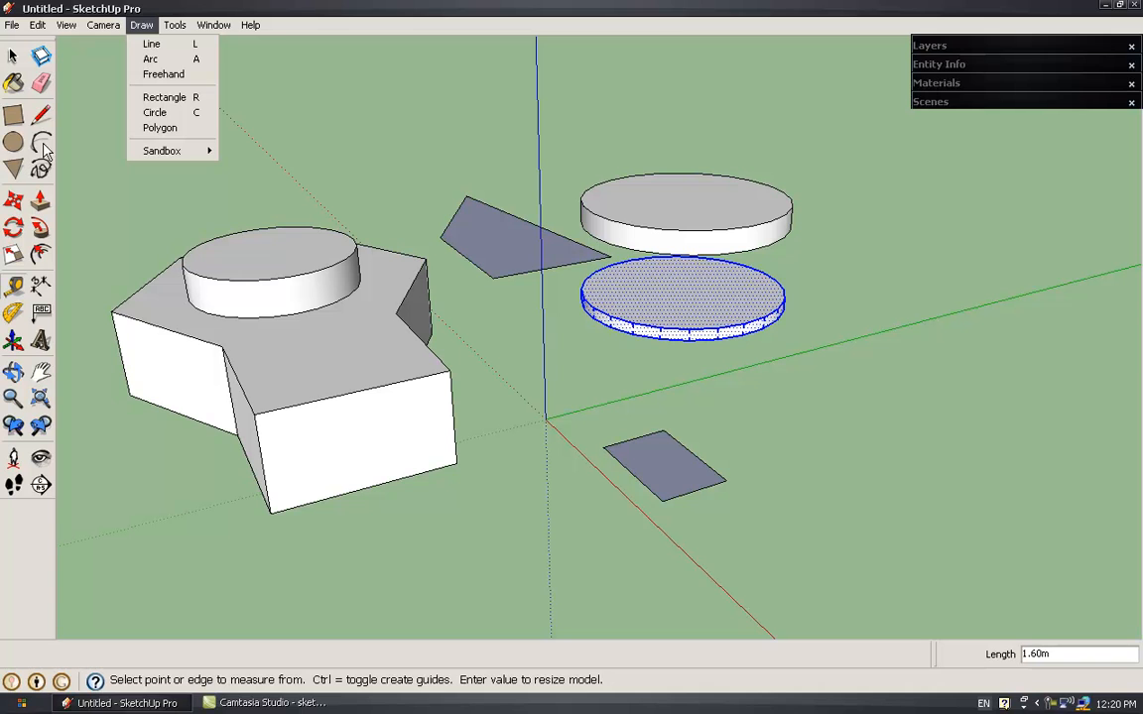
{"action": "mouse_move", "coordinate": [177, 36]}
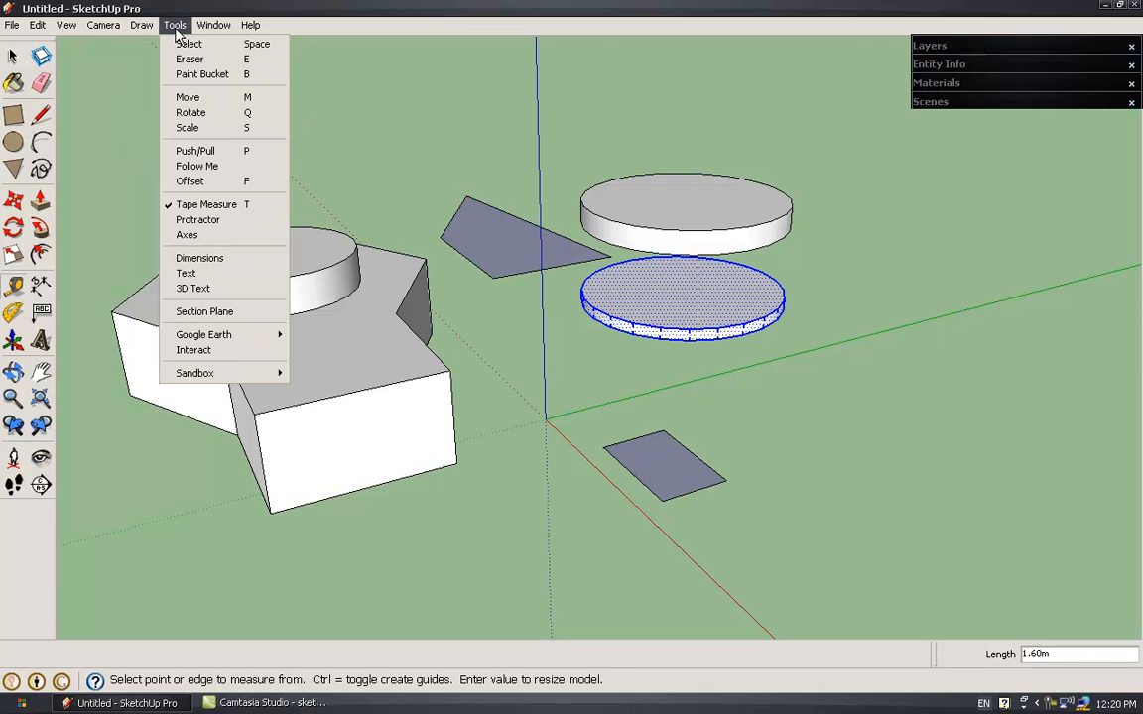
{"action": "mouse_move", "coordinate": [212, 36]}
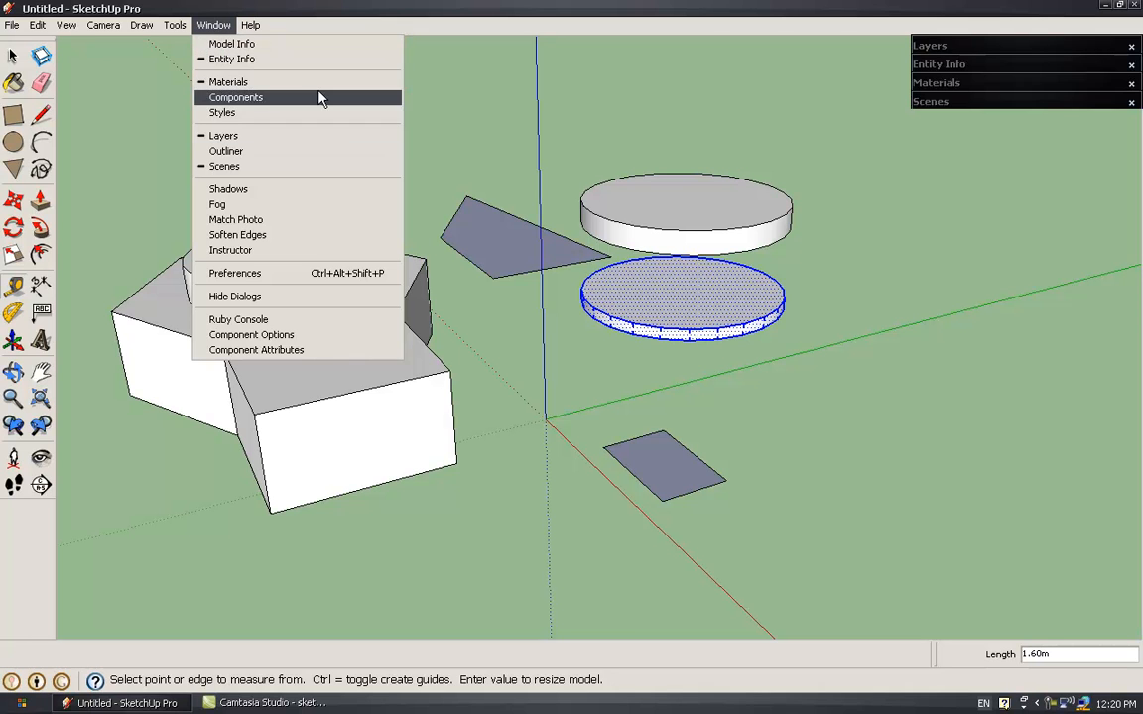
Expand the Layers and Entity Info windows and examine the layer choices for the selected lower disc.
{"action": "left_click", "coordinate": [931, 46]}
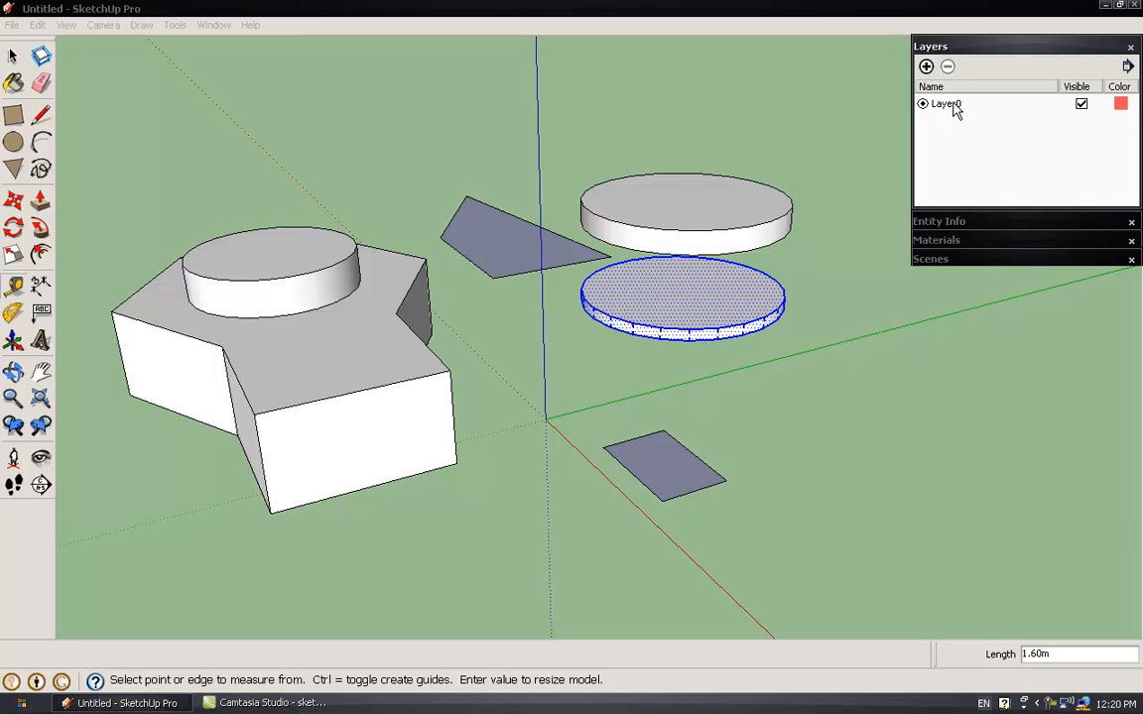
{"action": "left_click", "coordinate": [995, 223]}
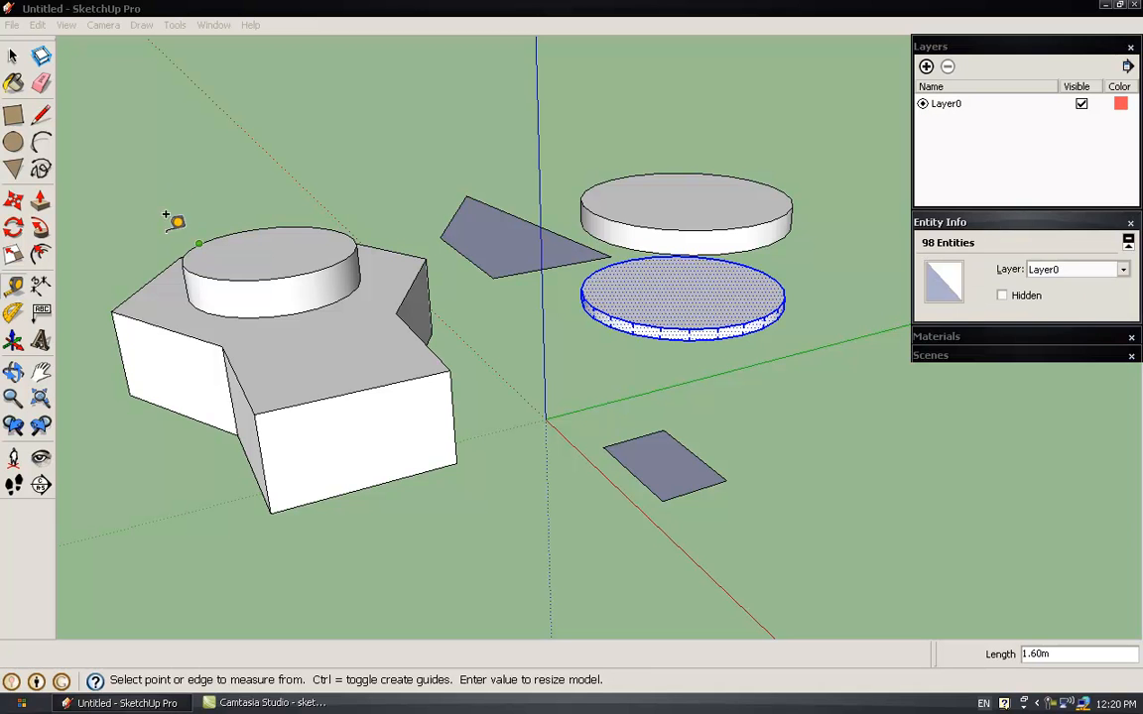
{"action": "left_click", "coordinate": [13, 59]}
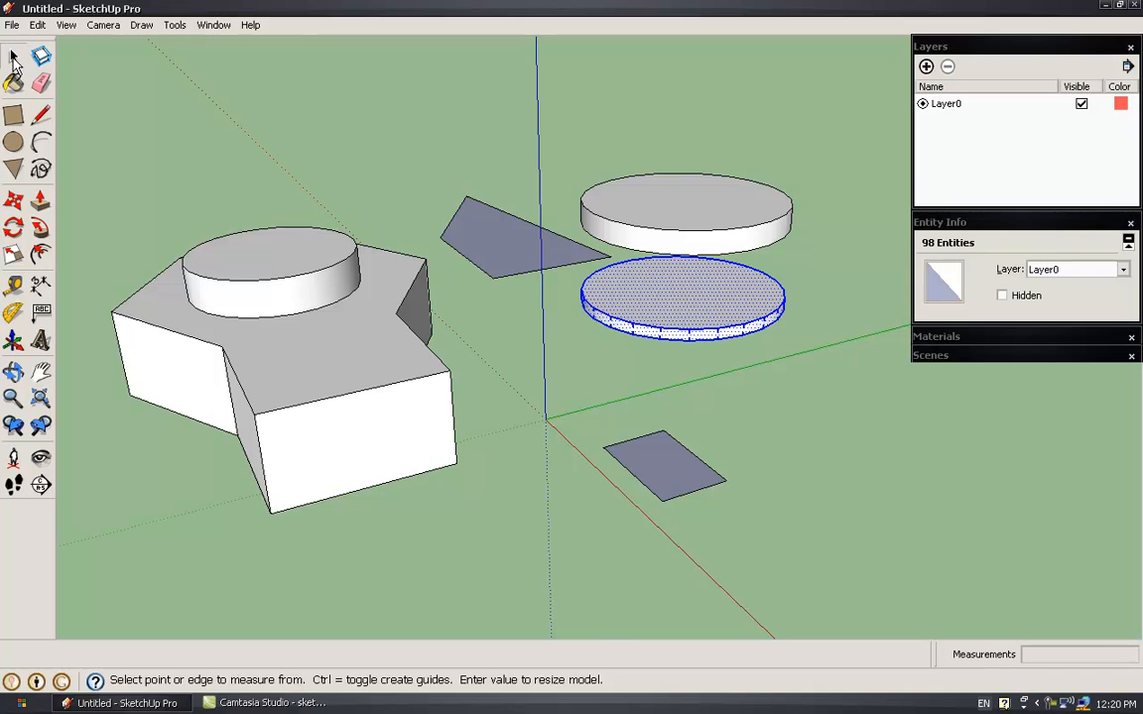
{"action": "left_click", "coordinate": [1122, 268]}
{"action": "left_click", "coordinate": [1066, 246]}
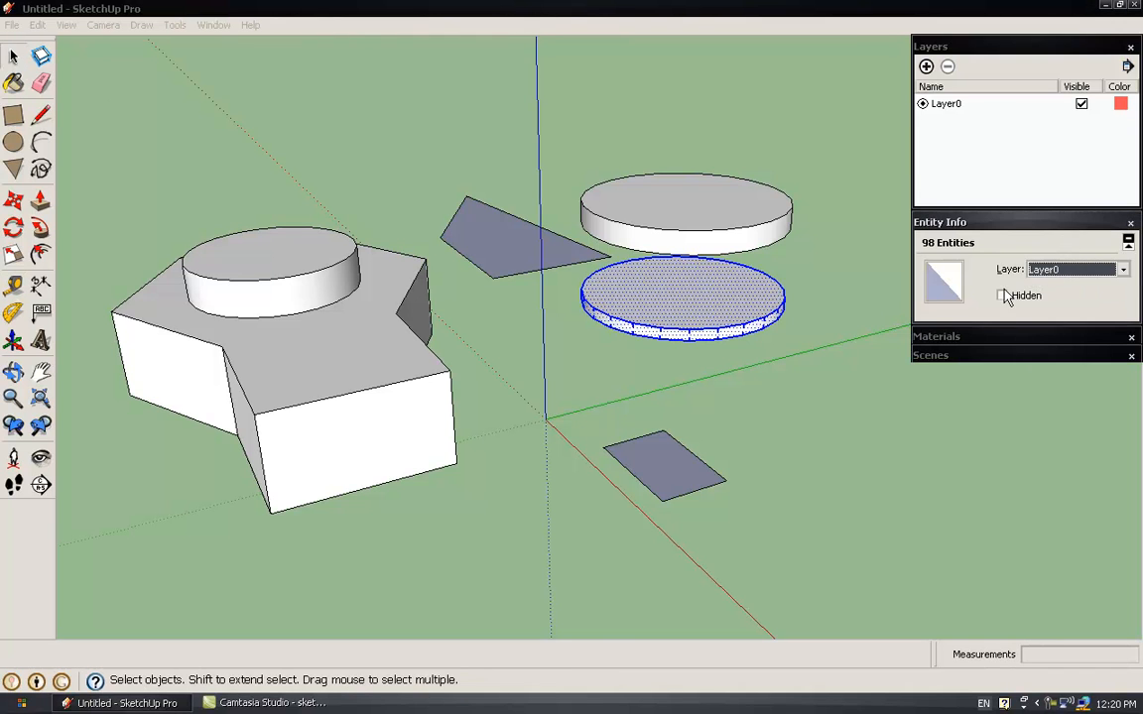
{"action": "left_click", "coordinate": [666, 304]}
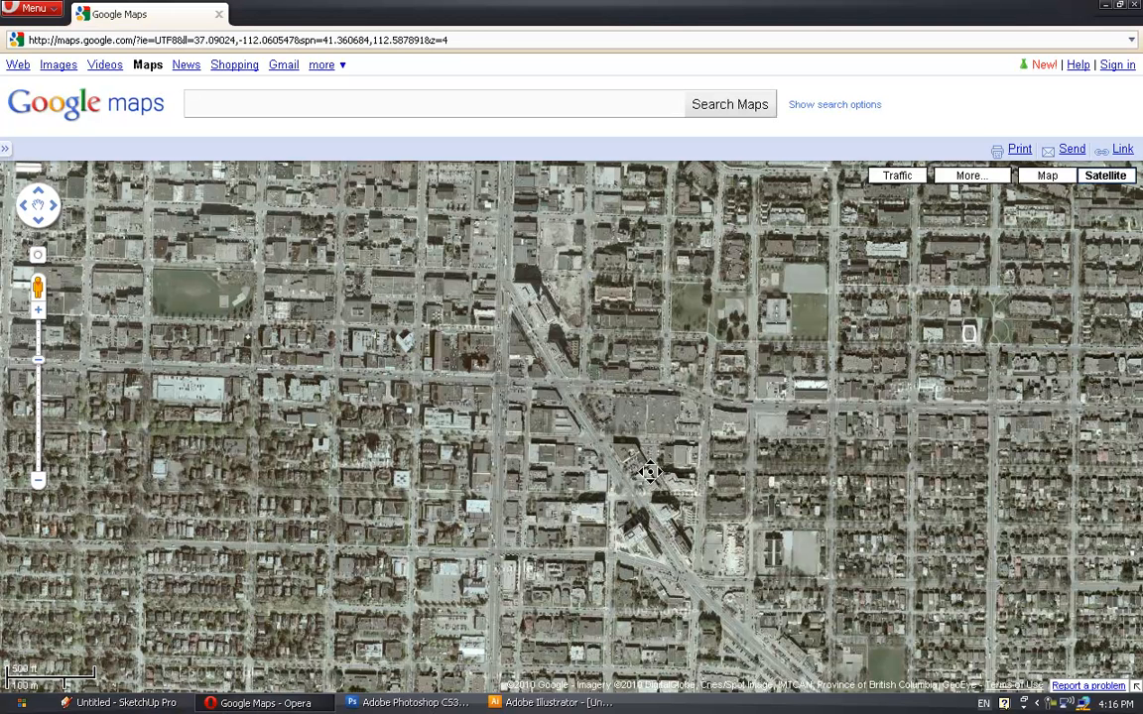
In Google Maps, zoom the satellite view in on the diagonal street and frame the blocks to its east.
{"action": "left_click_drag", "start_coordinate": [656, 470], "coordinate": [654, 463]}
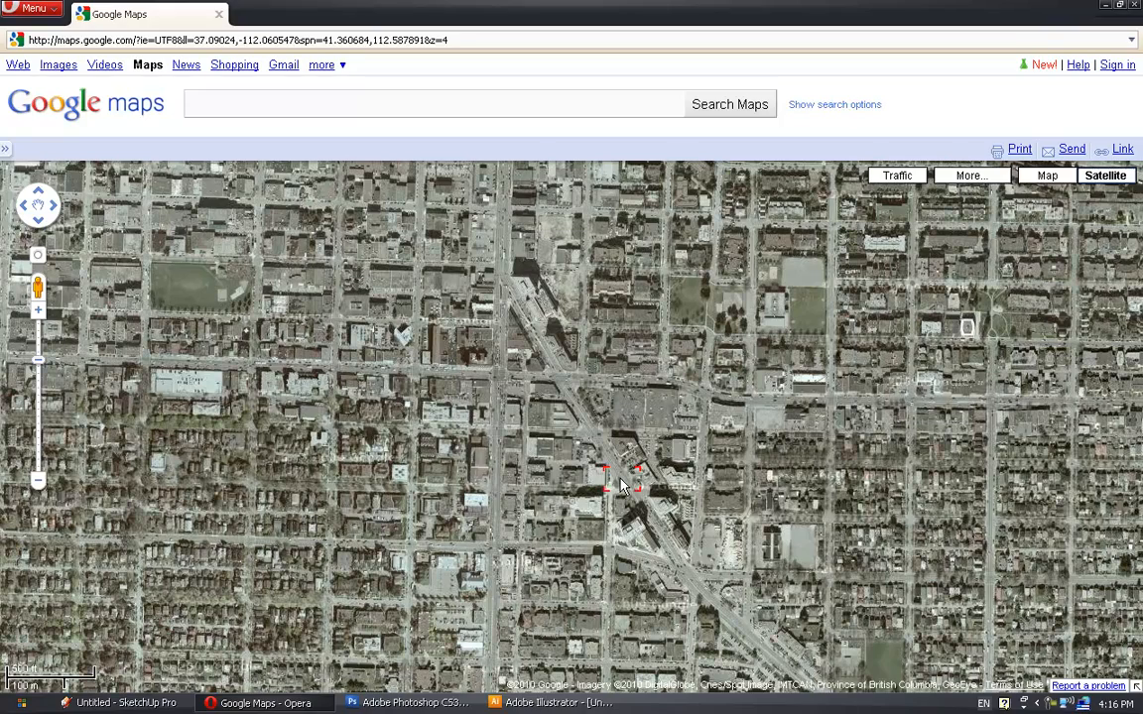
{"action": "scroll", "coordinate": [621, 486], "scroll_direction": "up", "scroll_amount": 1}
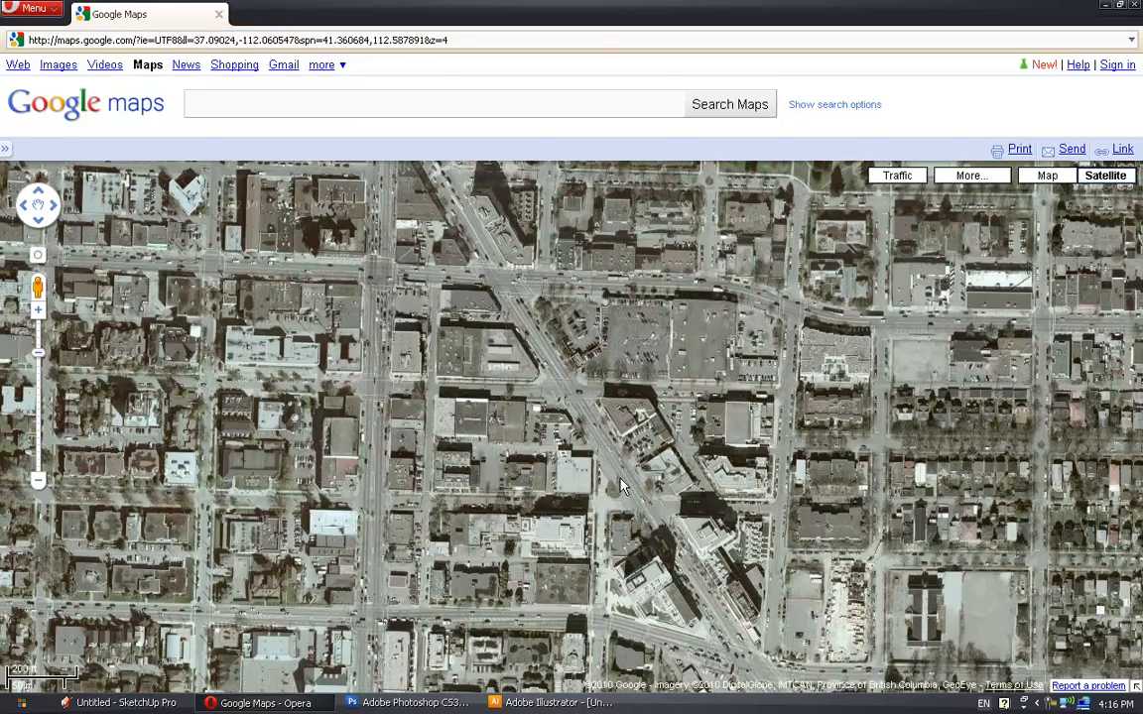
{"action": "scroll", "coordinate": [622, 486], "scroll_direction": "up", "scroll_amount": 1}
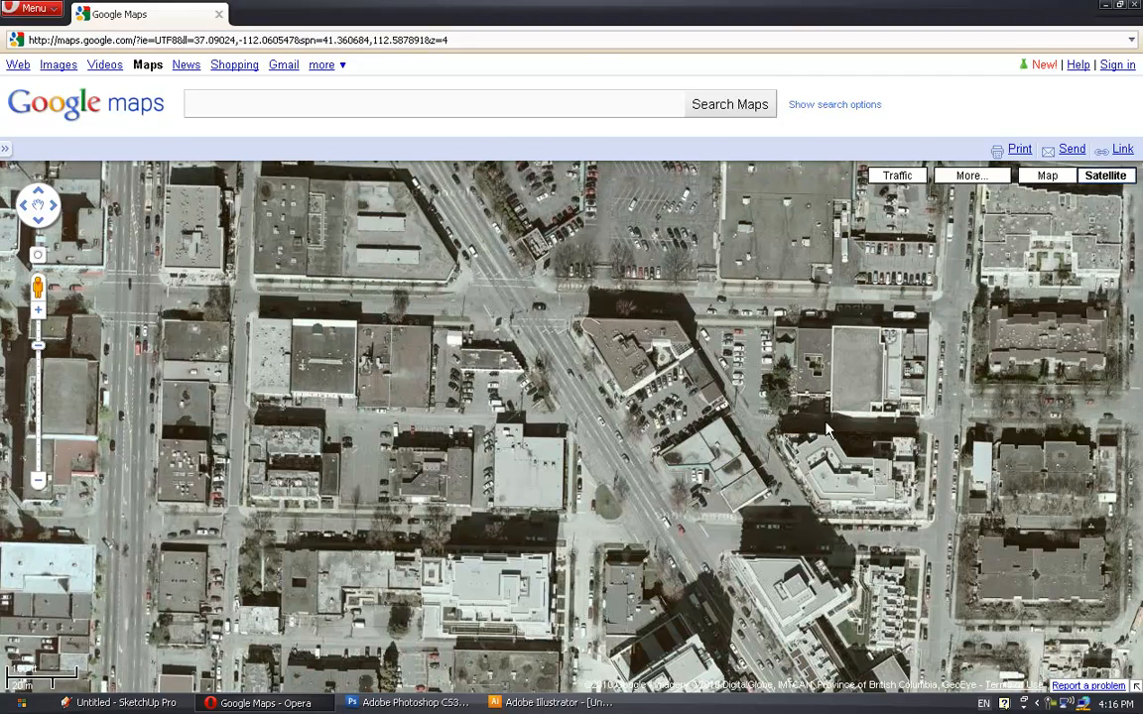
{"action": "left_click_drag", "start_coordinate": [778, 418], "coordinate": [507, 379]}
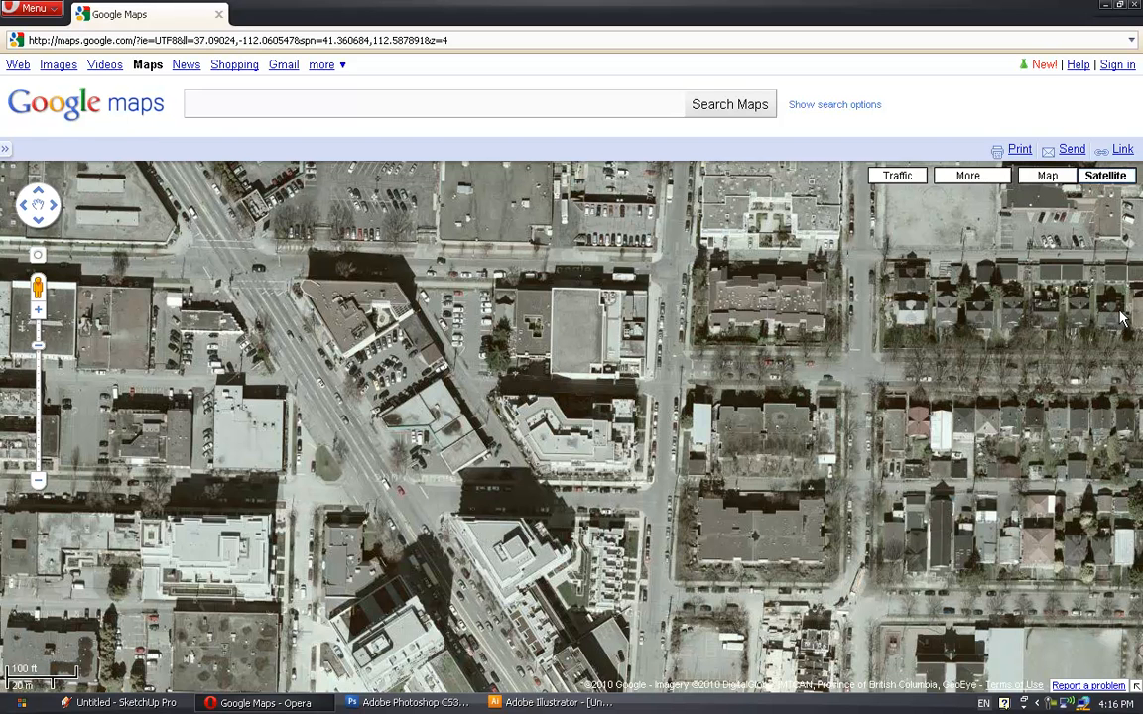
Switch to Photoshop, paste the captured map screen into the blank document and crop it to the central city blocks at 1280 × 800 px.
{"action": "key", "text": "alt+Tab"}
{"action": "key", "text": "alt+Tab"}
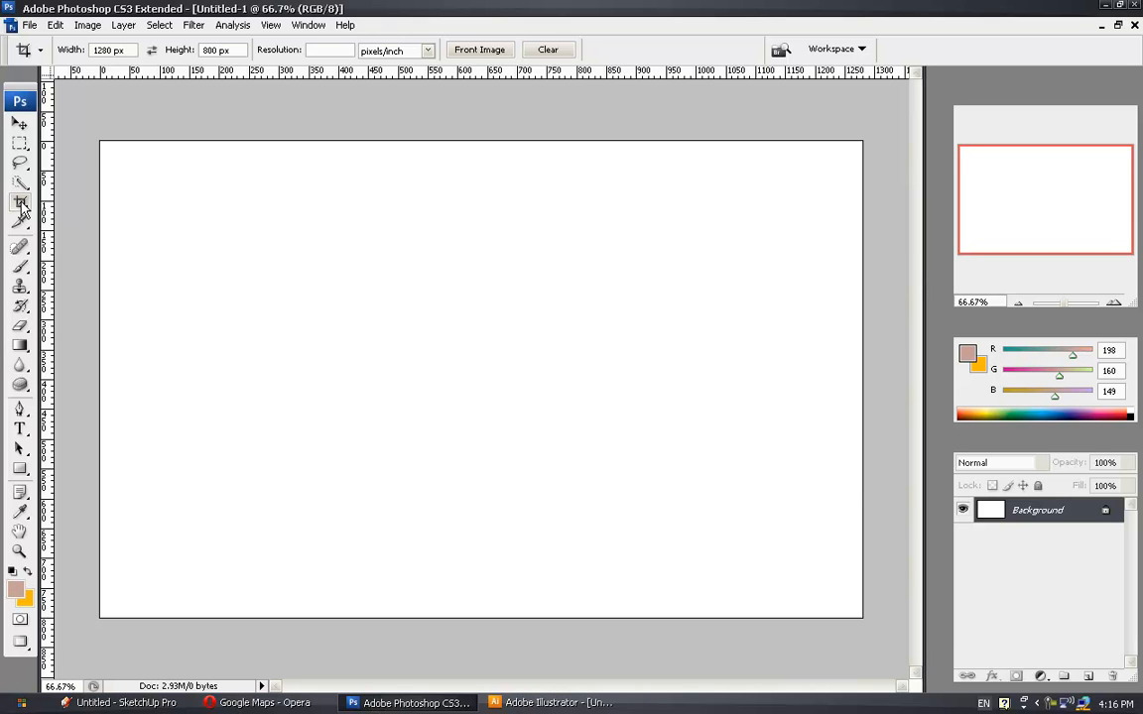
{"action": "key", "text": "ctrl+v"}
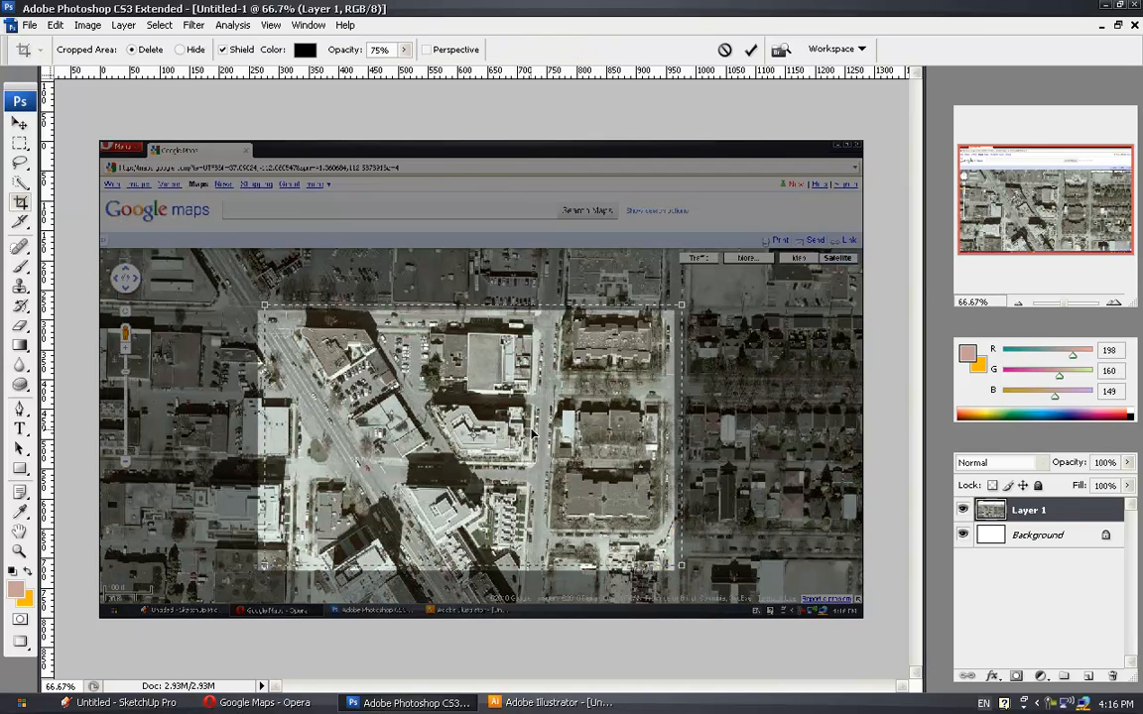
{"action": "left_click_drag", "start_coordinate": [528, 433], "coordinate": [549, 424]}
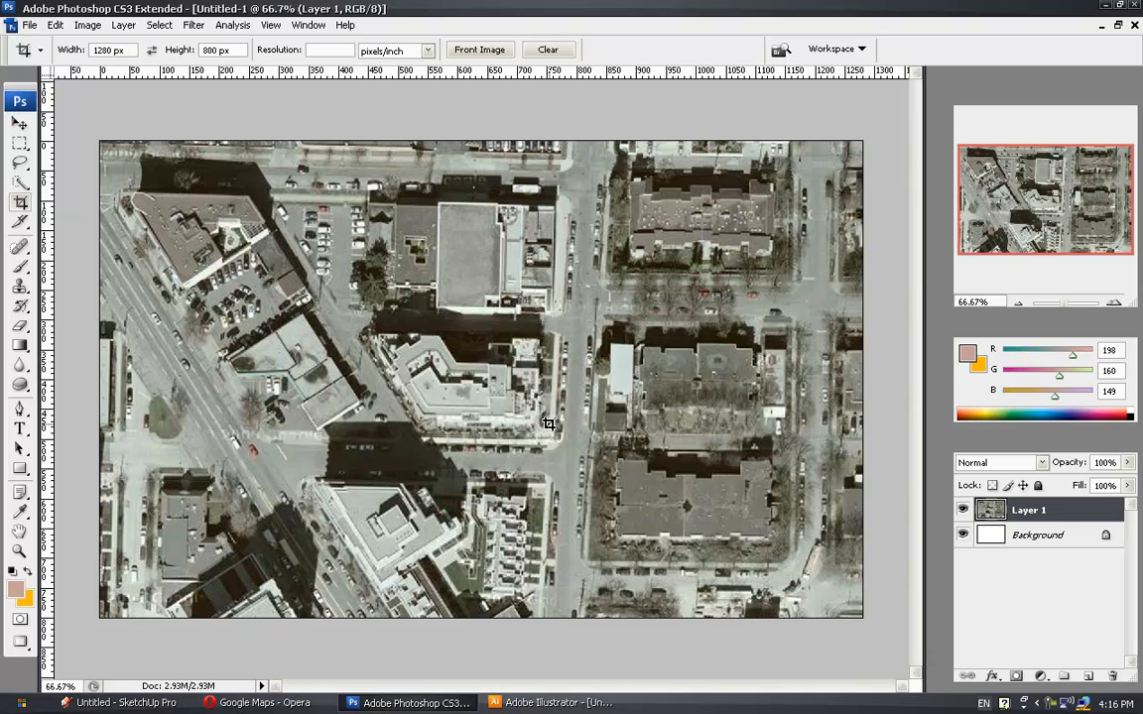
Save the cropped satellite image as a JPEG named vancouver.jpg in the sk_tut folder, accepting the JPEG options.
{"action": "left_click", "coordinate": [31, 24]}
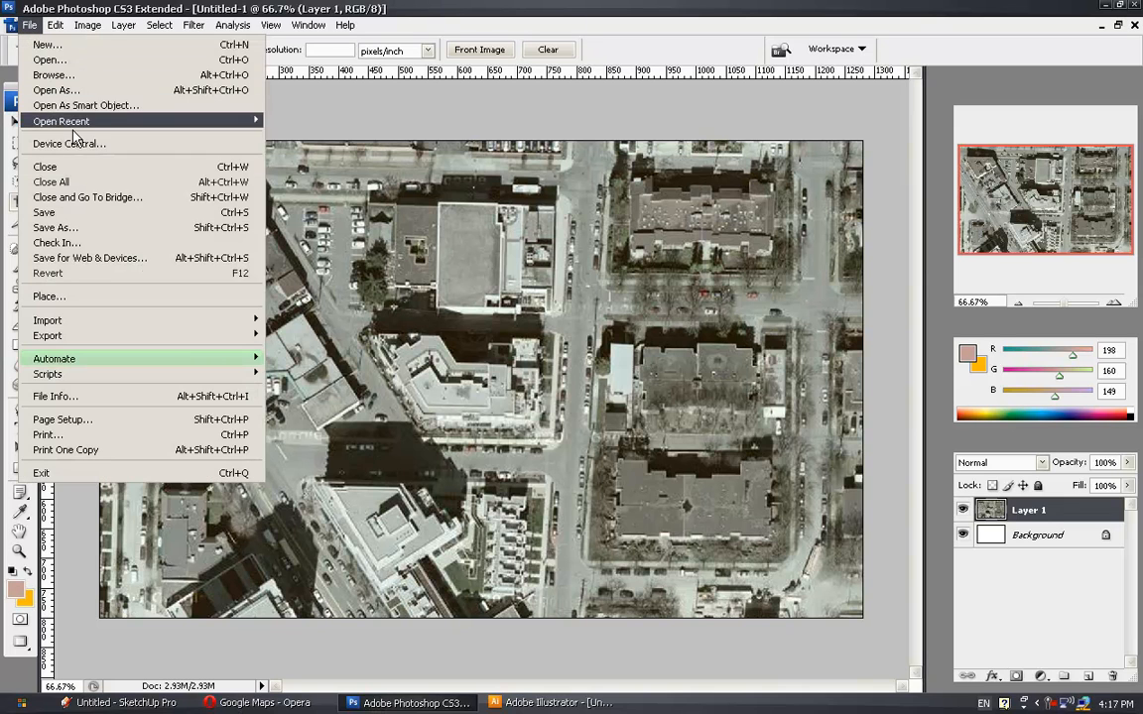
{"action": "left_click", "coordinate": [78, 209]}
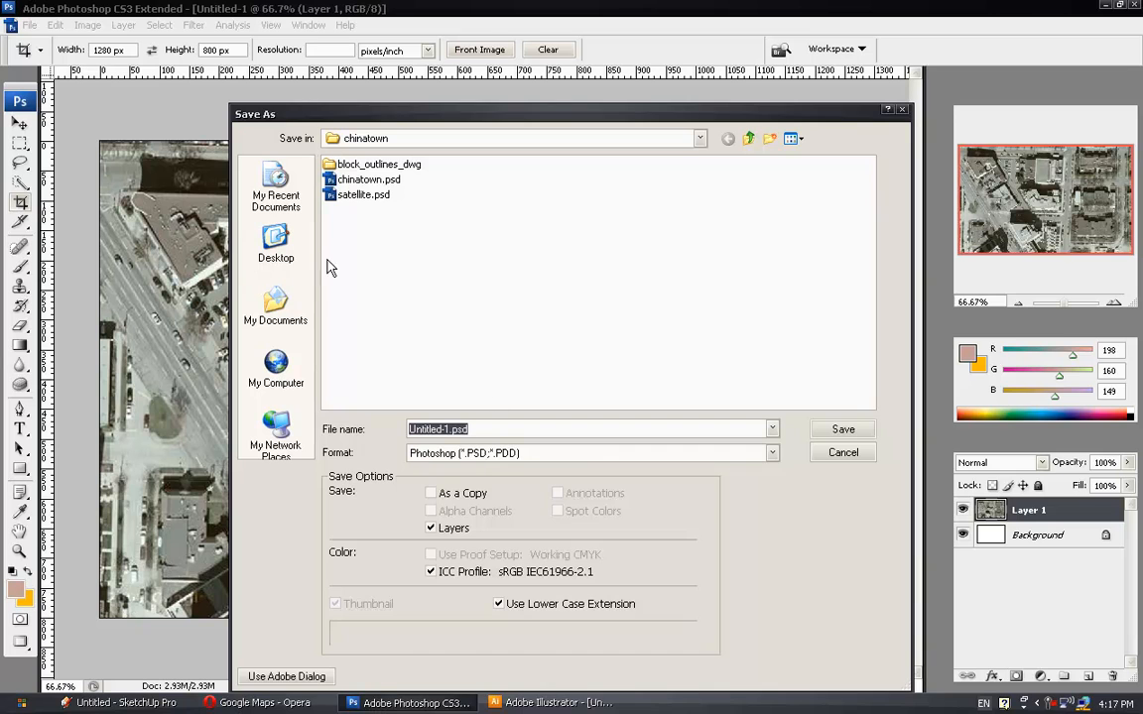
{"action": "left_click", "coordinate": [599, 457]}
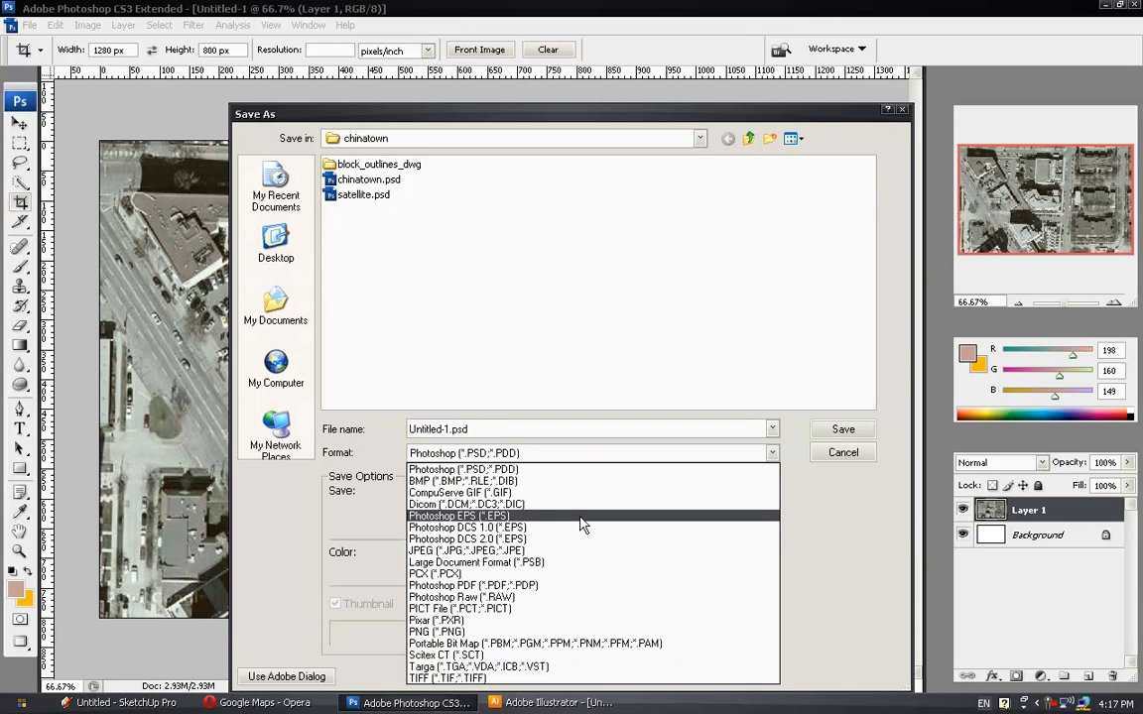
{"action": "left_click", "coordinate": [558, 551]}
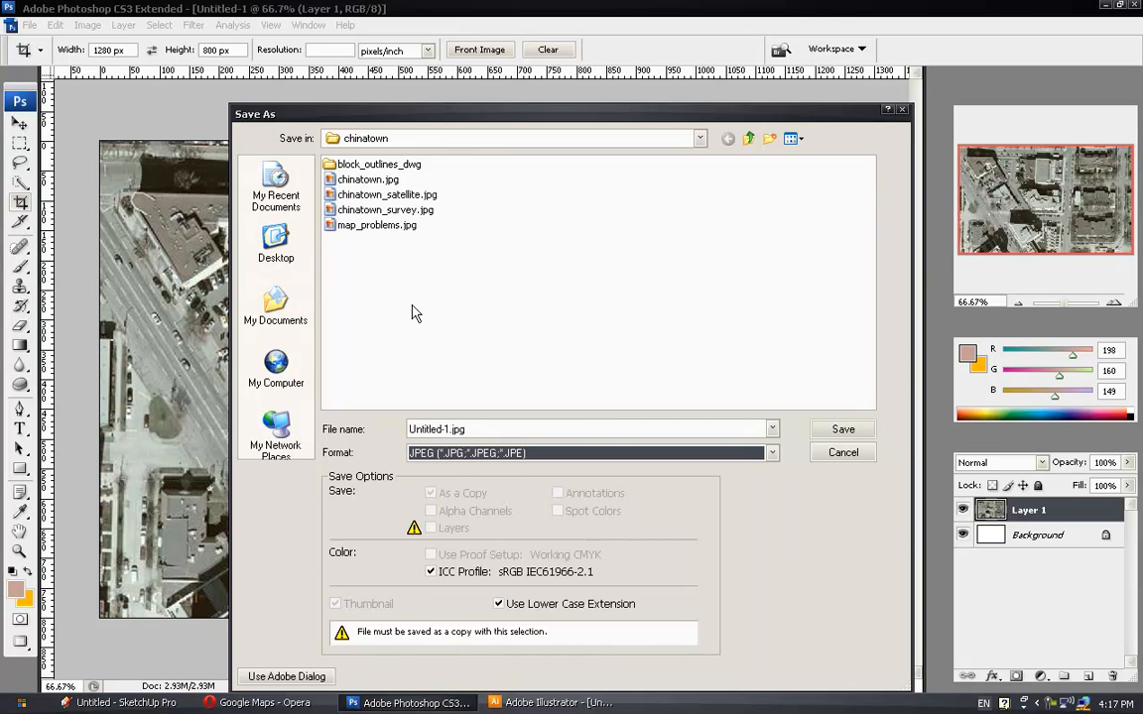
{"action": "left_click", "coordinate": [749, 138]}
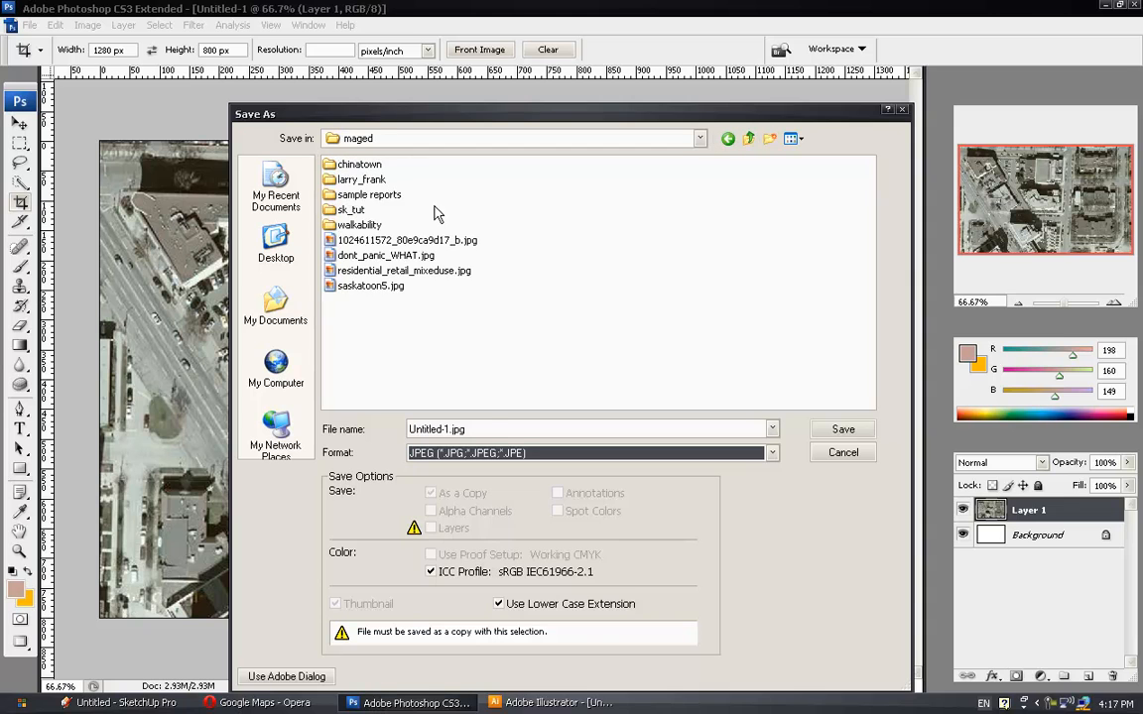
{"action": "double_click", "coordinate": [352, 211]}
{"action": "left_click_drag", "start_coordinate": [465, 429], "coordinate": [334, 423]}
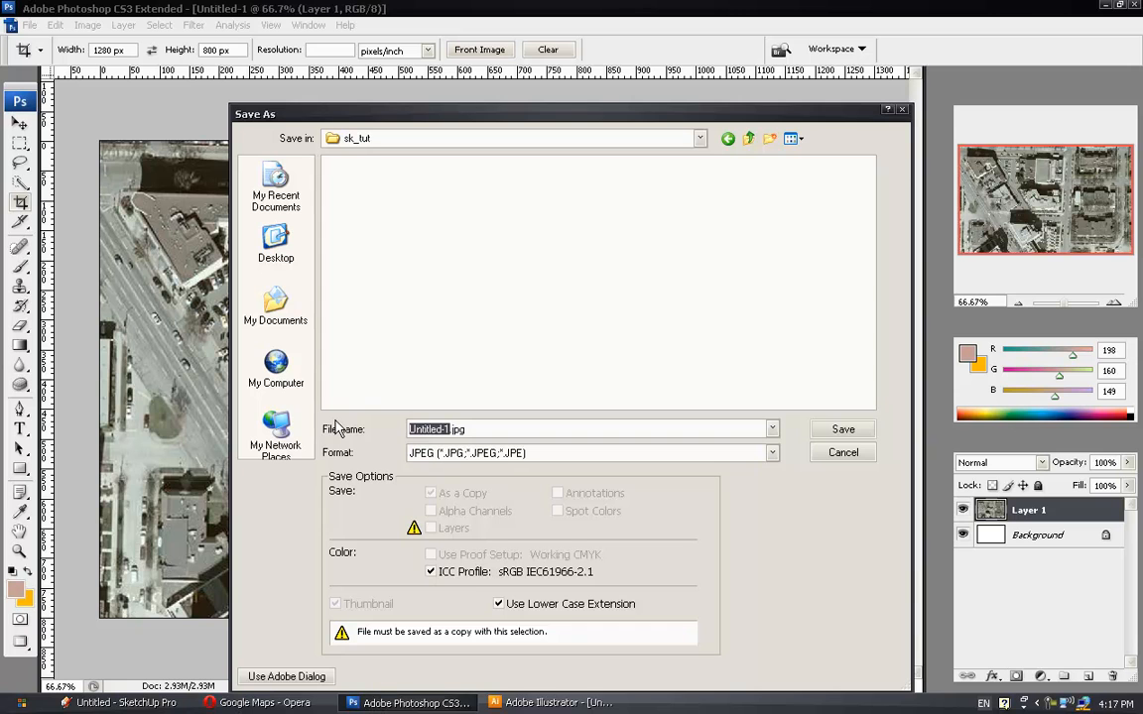
{"action": "type", "text": "vancouver"}
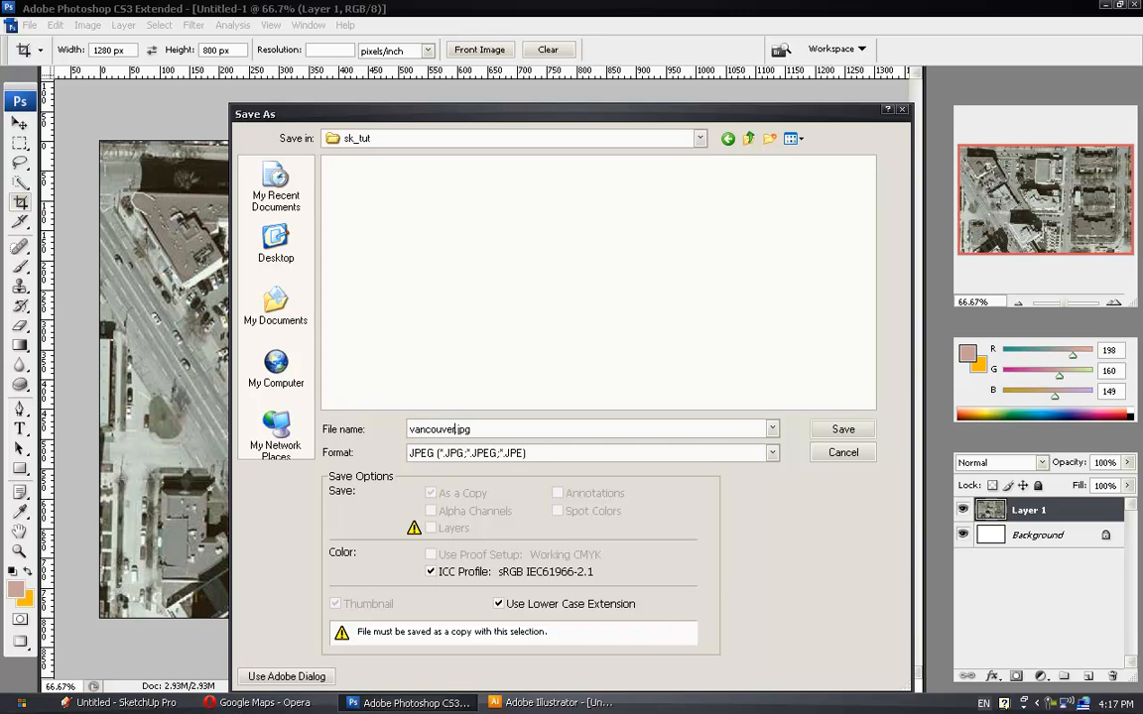
{"action": "key", "text": "Return"}
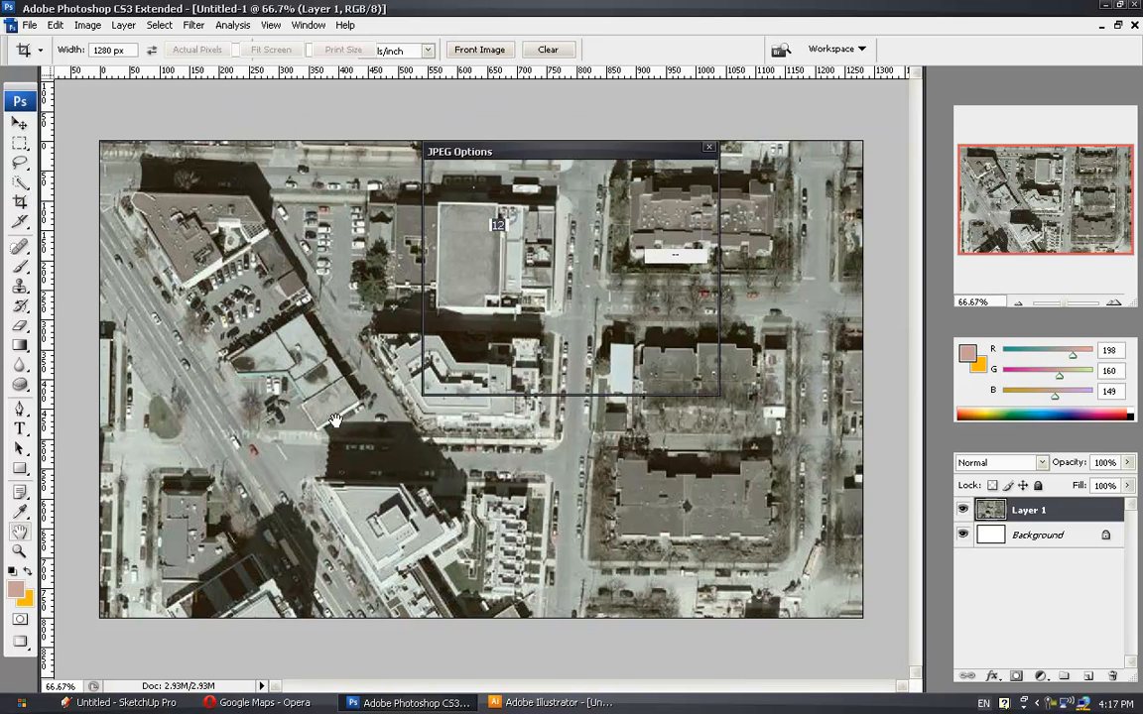
{"action": "left_click", "coordinate": [676, 178]}
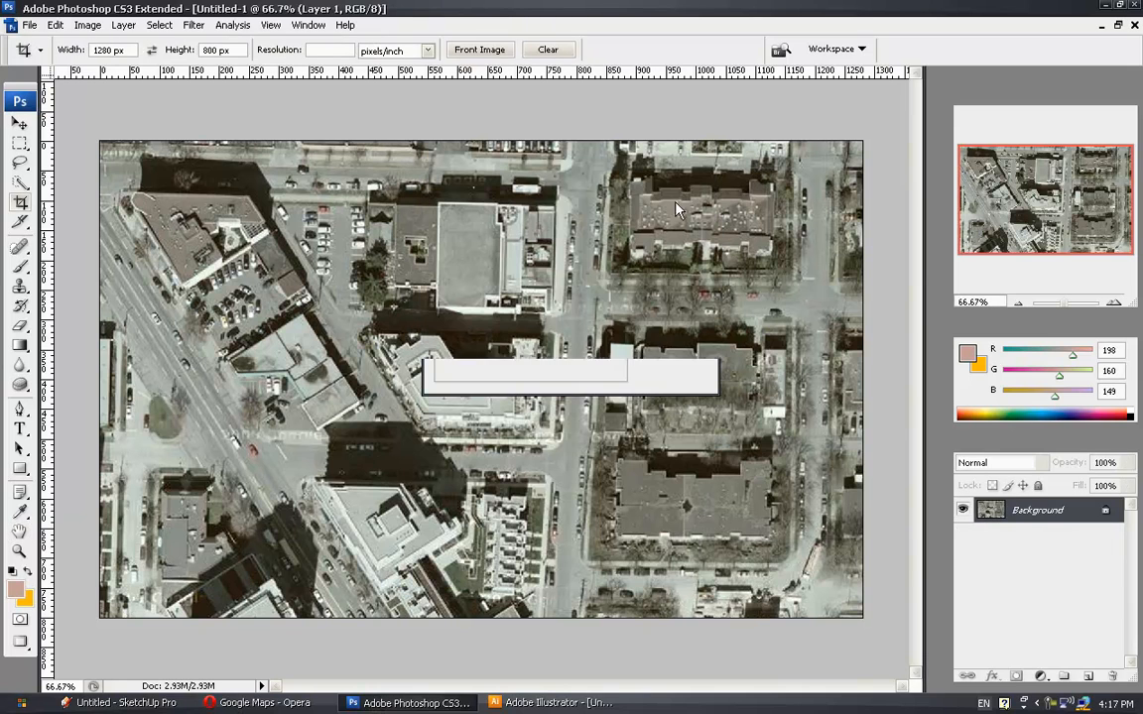
Switch to Illustrator and place vancouver.jpg from the sk_tut folder into the blank document, leaving the image deselected.
{"action": "left_click", "coordinate": [550, 702]}
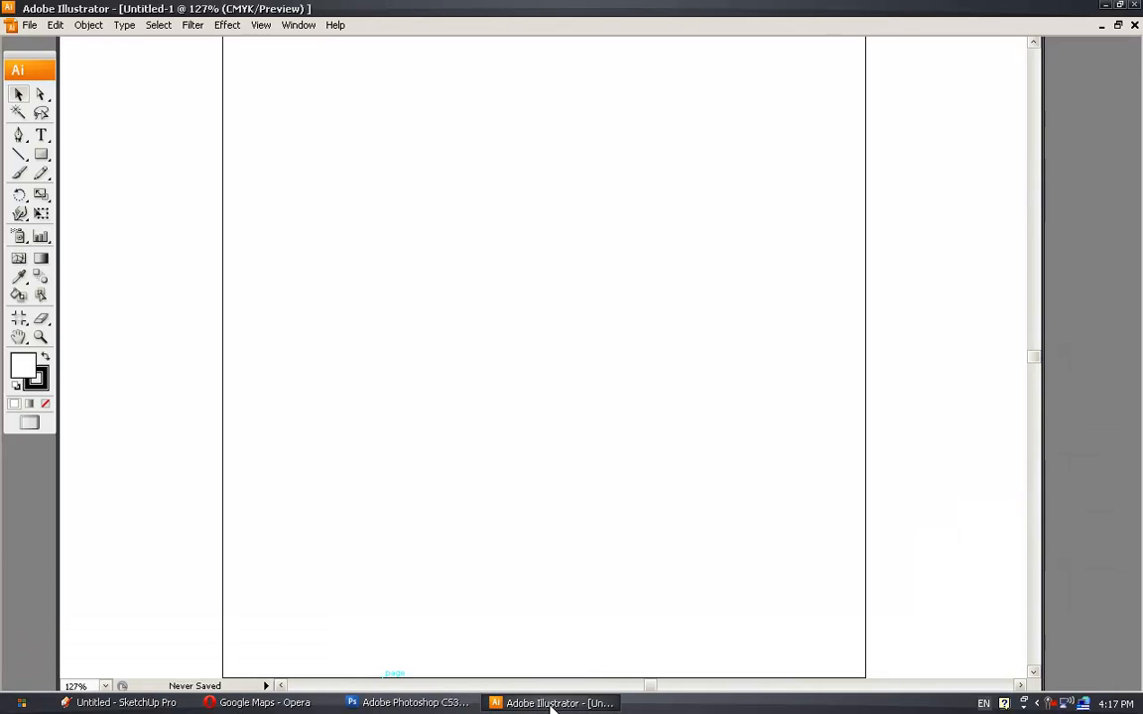
{"action": "left_click", "coordinate": [31, 27]}
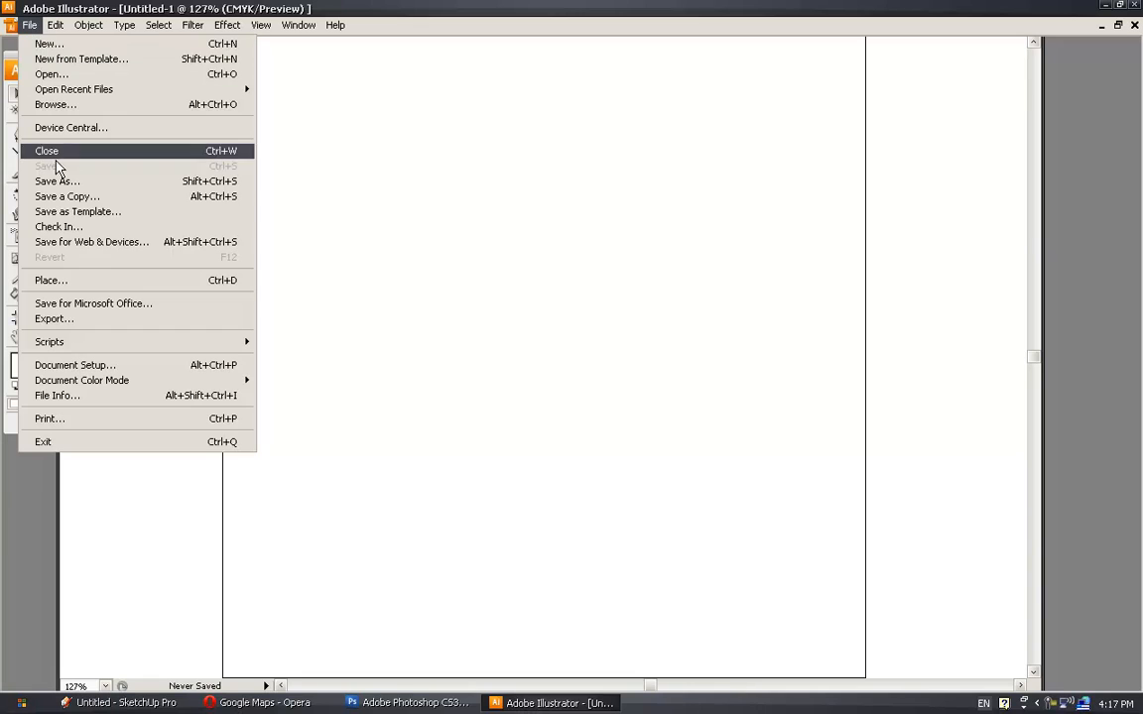
{"action": "left_click", "coordinate": [69, 282]}
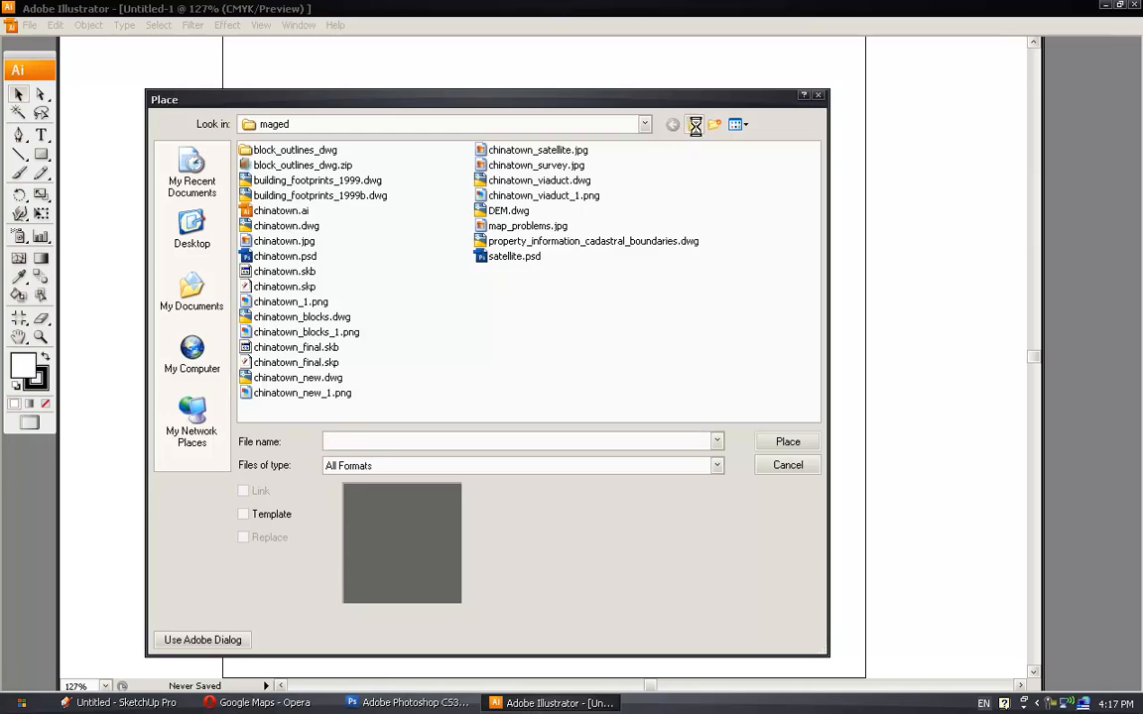
{"action": "left_click", "coordinate": [694, 126]}
{"action": "double_click", "coordinate": [270, 224]}
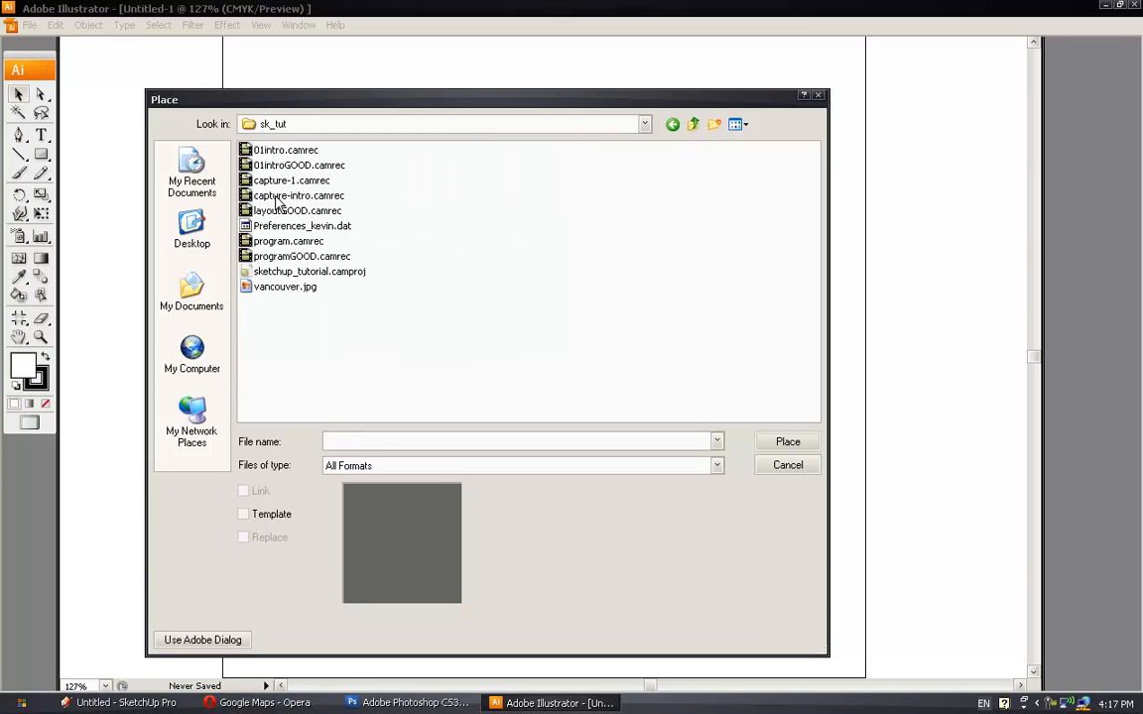
{"action": "left_click", "coordinate": [286, 287]}
{"action": "left_click", "coordinate": [786, 441]}
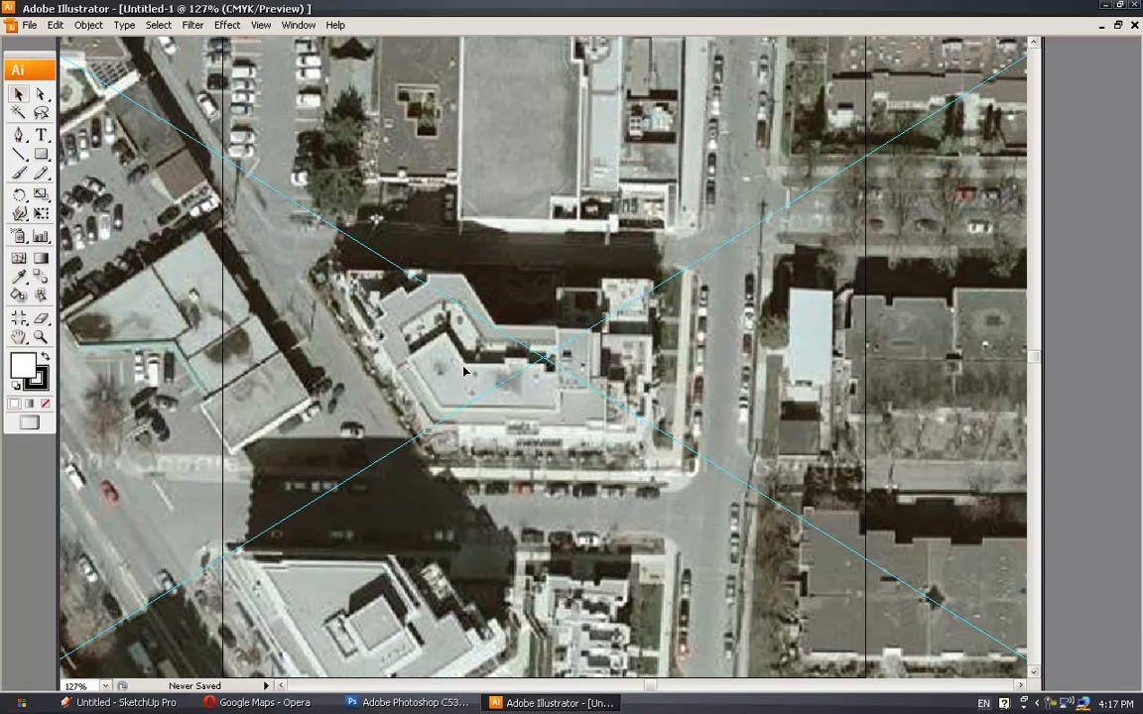
{"action": "scroll", "coordinate": [464, 371], "scroll_direction": "down", "scroll_amount": 4, "text": "alt"}
{"action": "left_click", "coordinate": [813, 383]}
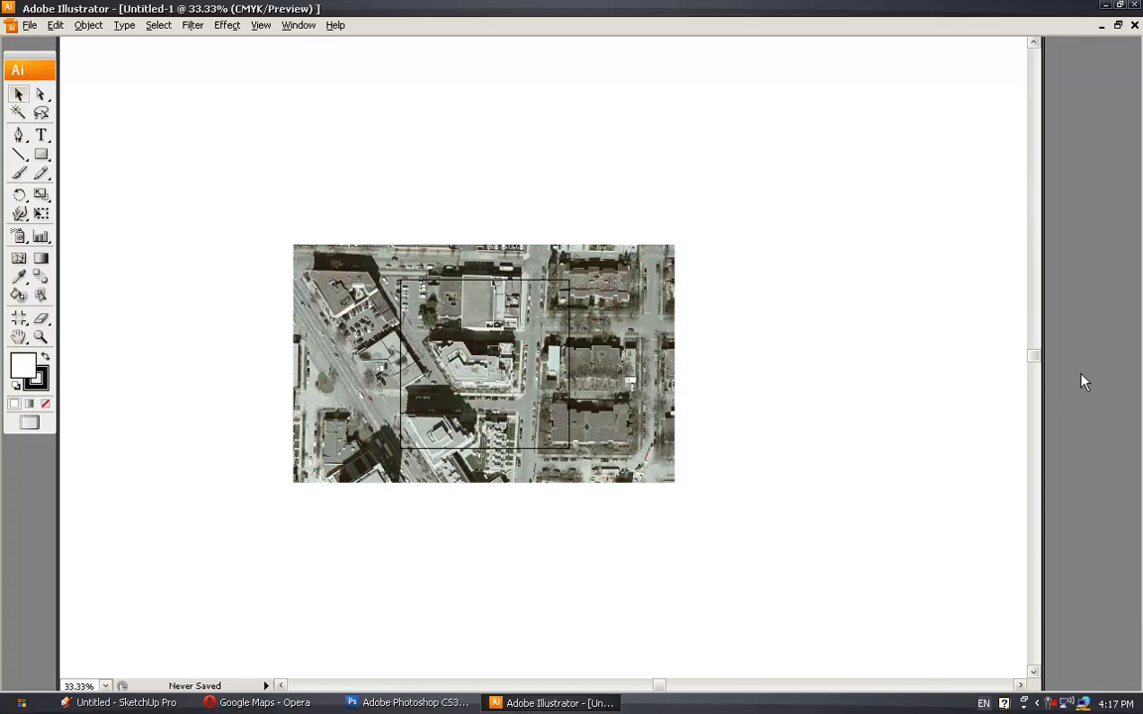
Add a new layer above the satellite image and lock Layer 1.
{"action": "key", "text": "F7"}
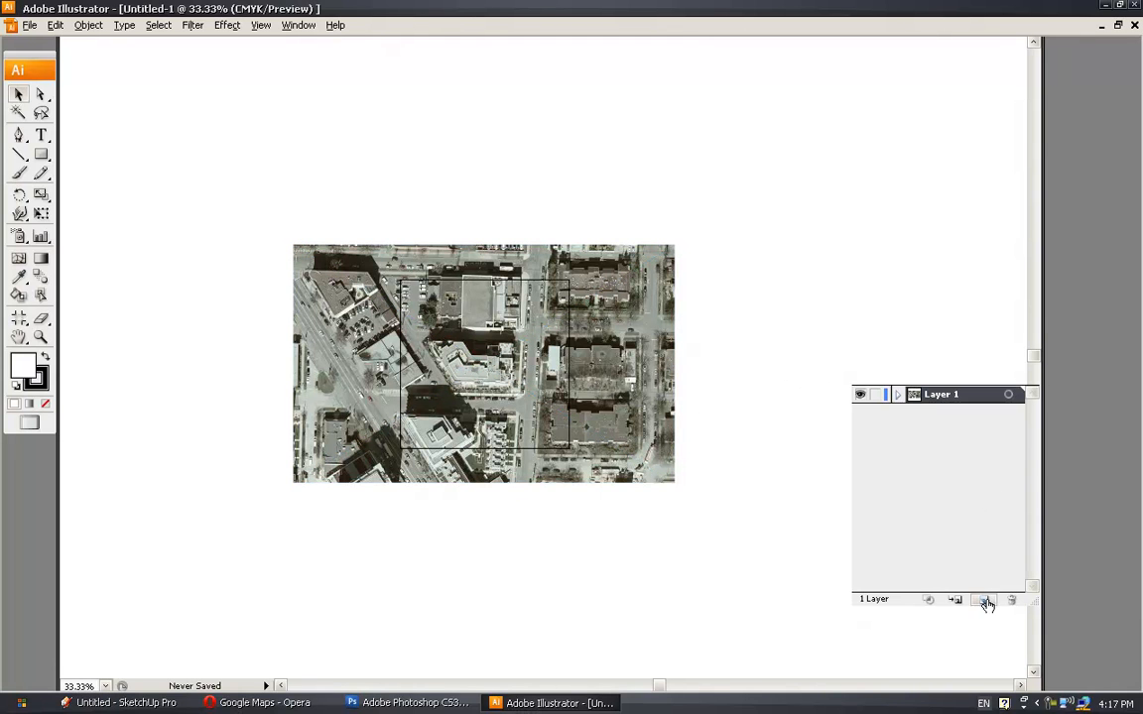
{"action": "left_click", "coordinate": [984, 600]}
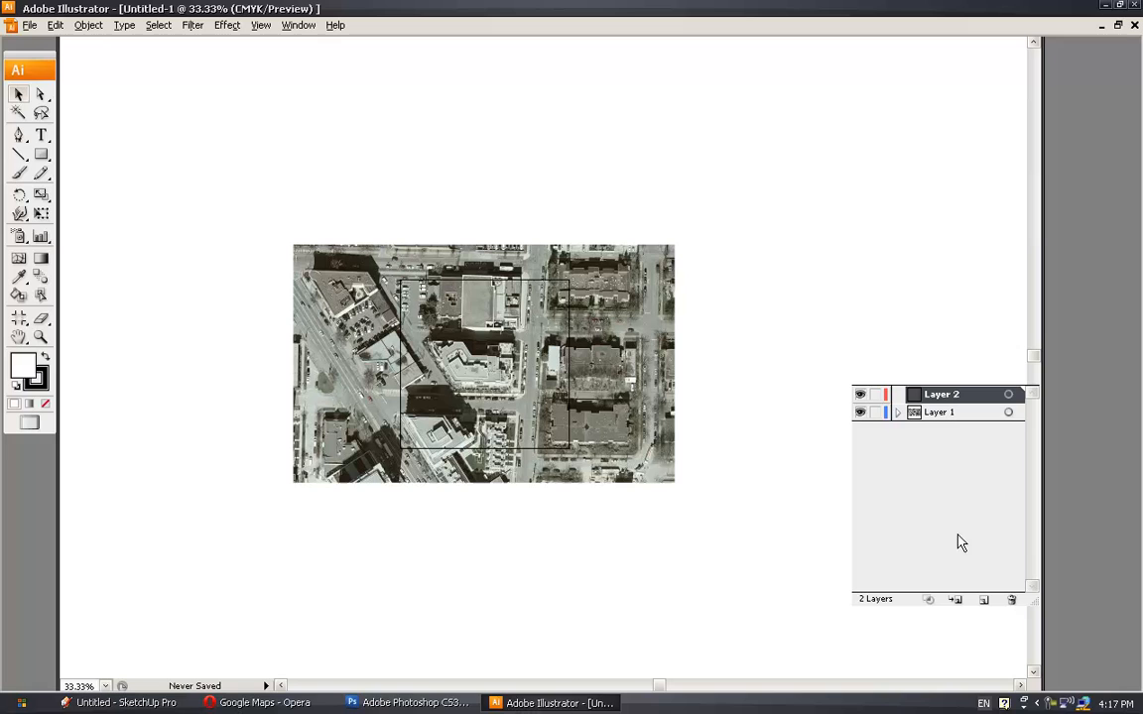
{"action": "left_click", "coordinate": [876, 412]}
Draw three filled rectangles over the row of rectangular buildings in the northern part of the central block.
{"action": "left_click", "coordinate": [41, 154]}
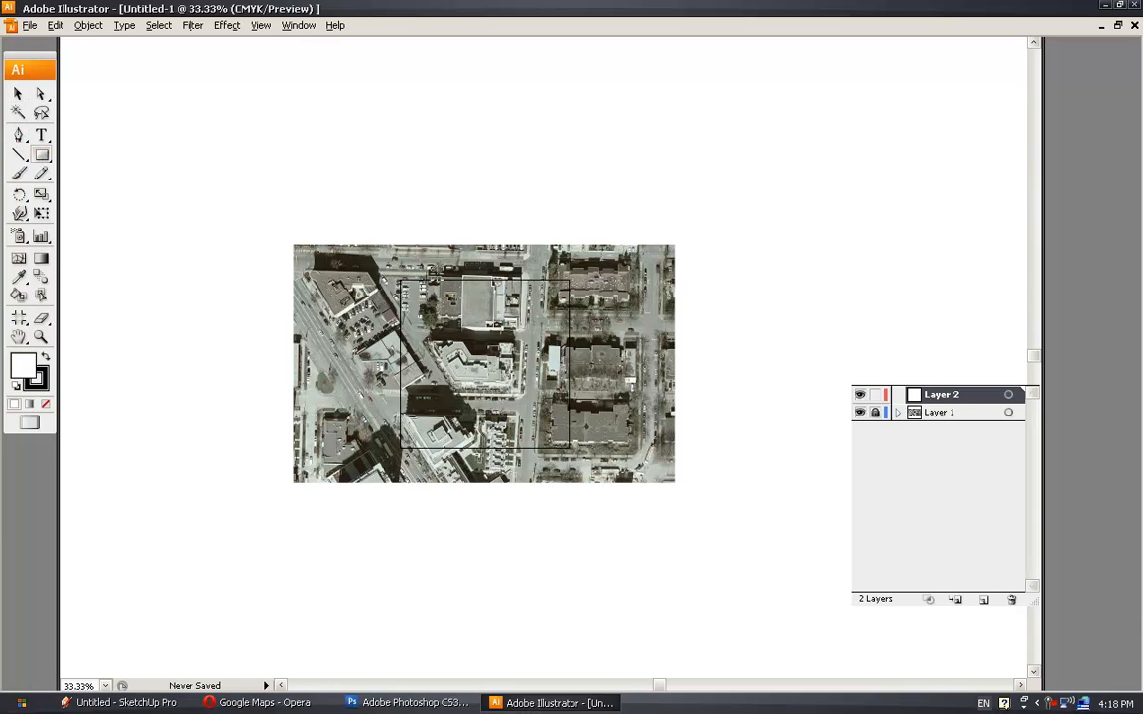
{"action": "scroll", "coordinate": [433, 272], "scroll_direction": "up", "scroll_amount": 3, "text": "alt"}
{"action": "scroll", "coordinate": [457, 280], "scroll_direction": "down", "scroll_amount": 1, "text": "alt"}
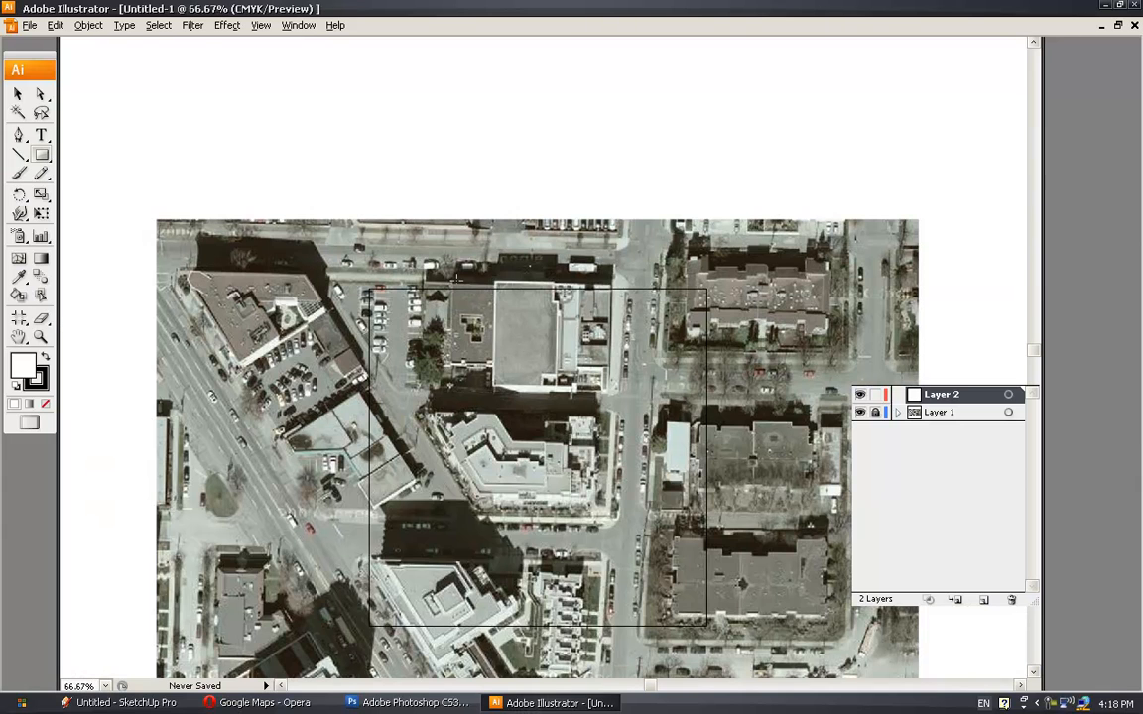
{"action": "scroll", "coordinate": [449, 283], "scroll_direction": "up", "scroll_amount": 1, "text": "alt"}
{"action": "left_click_drag", "start_coordinate": [488, 337], "coordinate": [514, 404]}
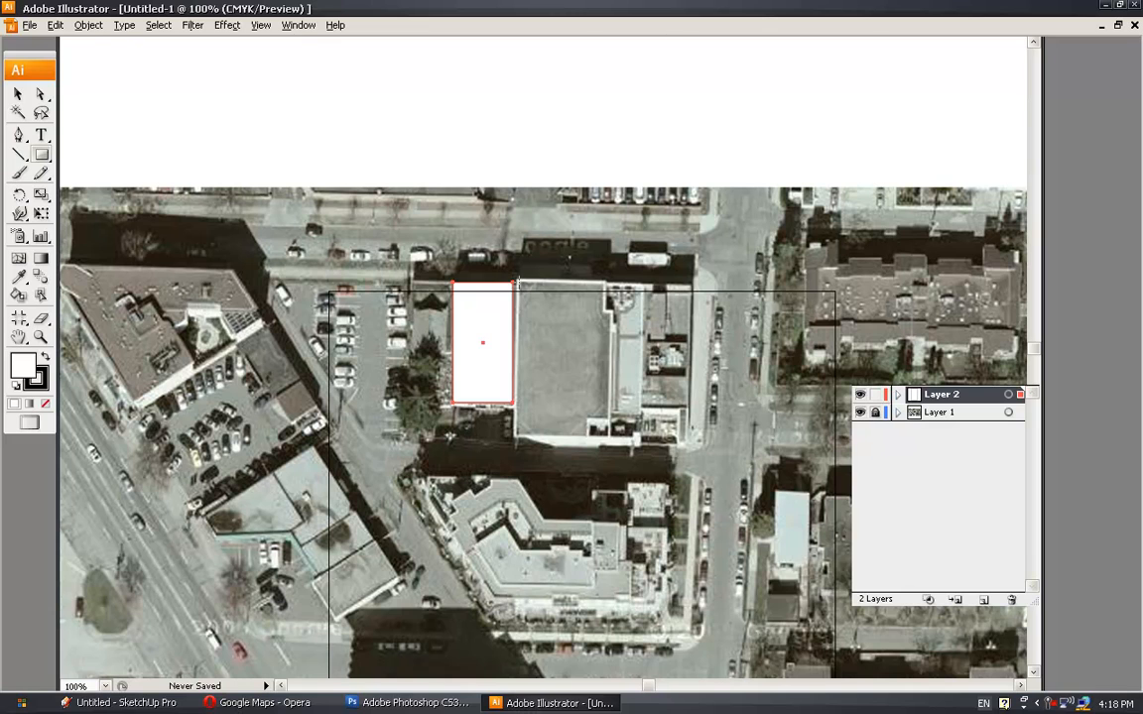
{"action": "left_click_drag", "start_coordinate": [516, 284], "coordinate": [609, 436]}
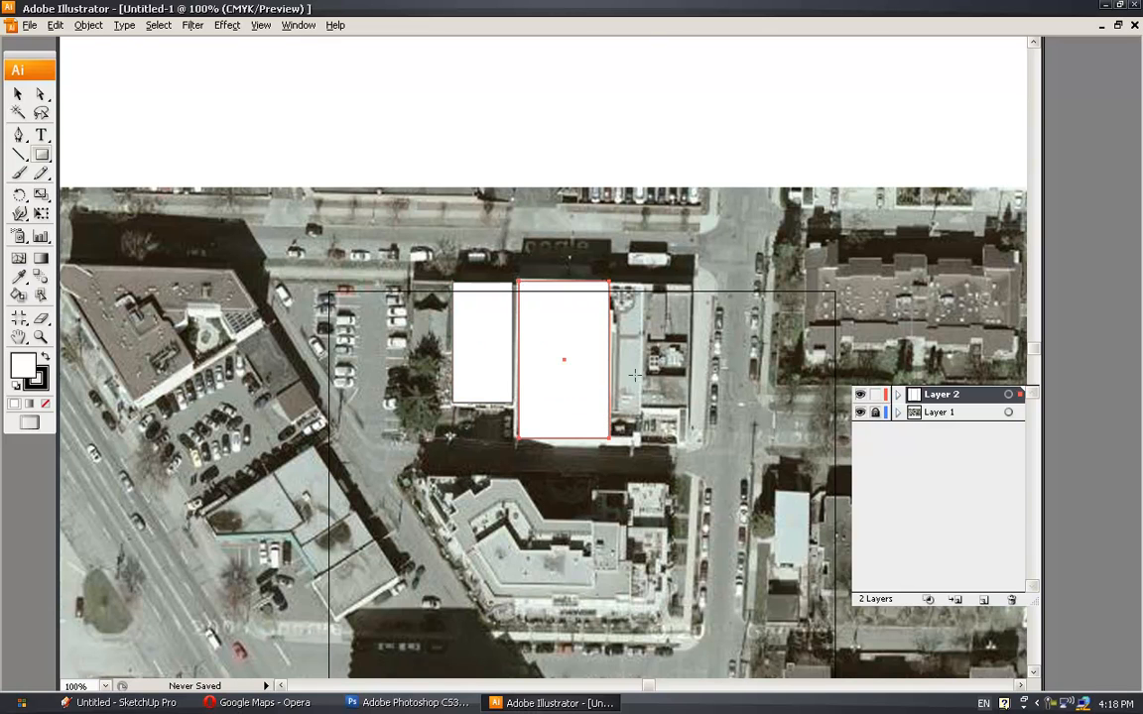
{"action": "left_click_drag", "start_coordinate": [644, 285], "coordinate": [690, 442]}
Trace the angular building south of the three rectangles as a closed six-point Pen tool shape.
{"action": "scroll", "coordinate": [689, 441], "scroll_direction": "down", "scroll_amount": 3}
{"action": "left_click", "coordinate": [19, 134]}
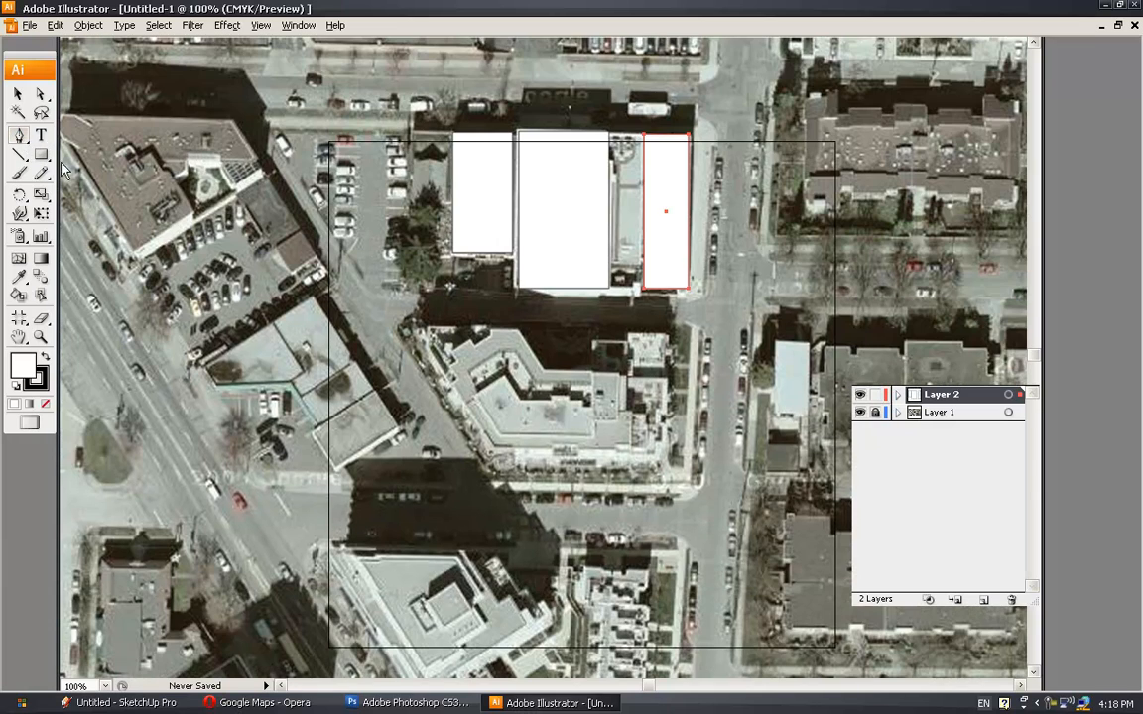
{"action": "left_click", "coordinate": [425, 336]}
{"action": "left_click", "coordinate": [491, 457]}
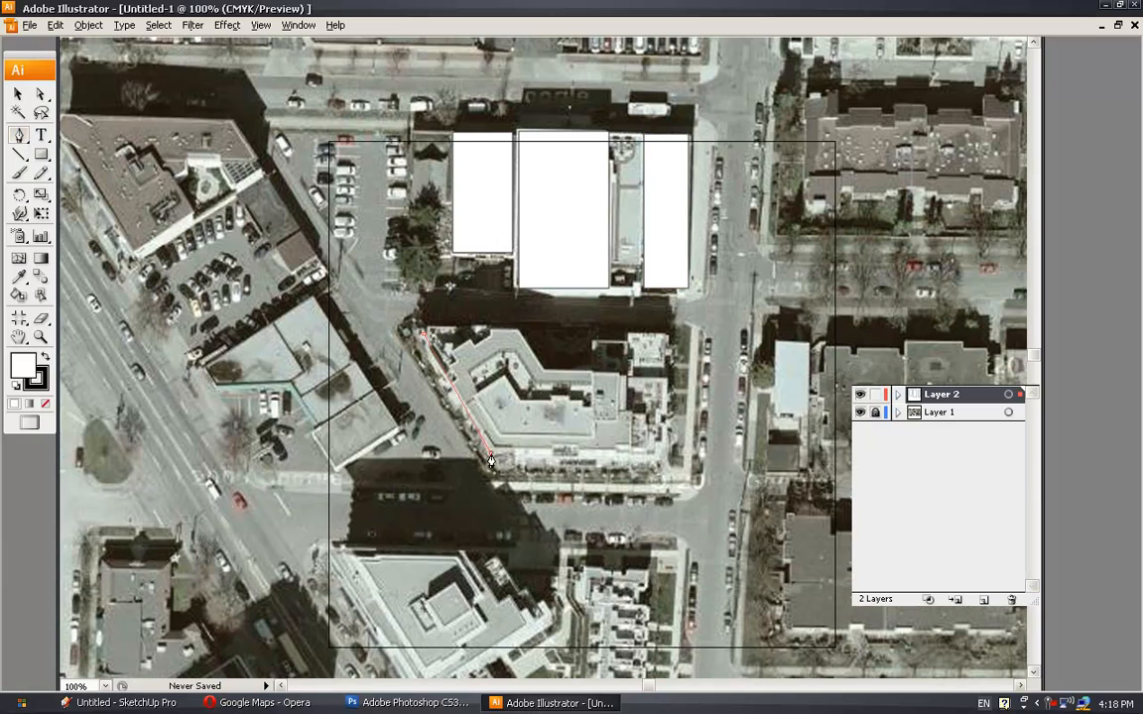
{"action": "left_click", "coordinate": [630, 459]}
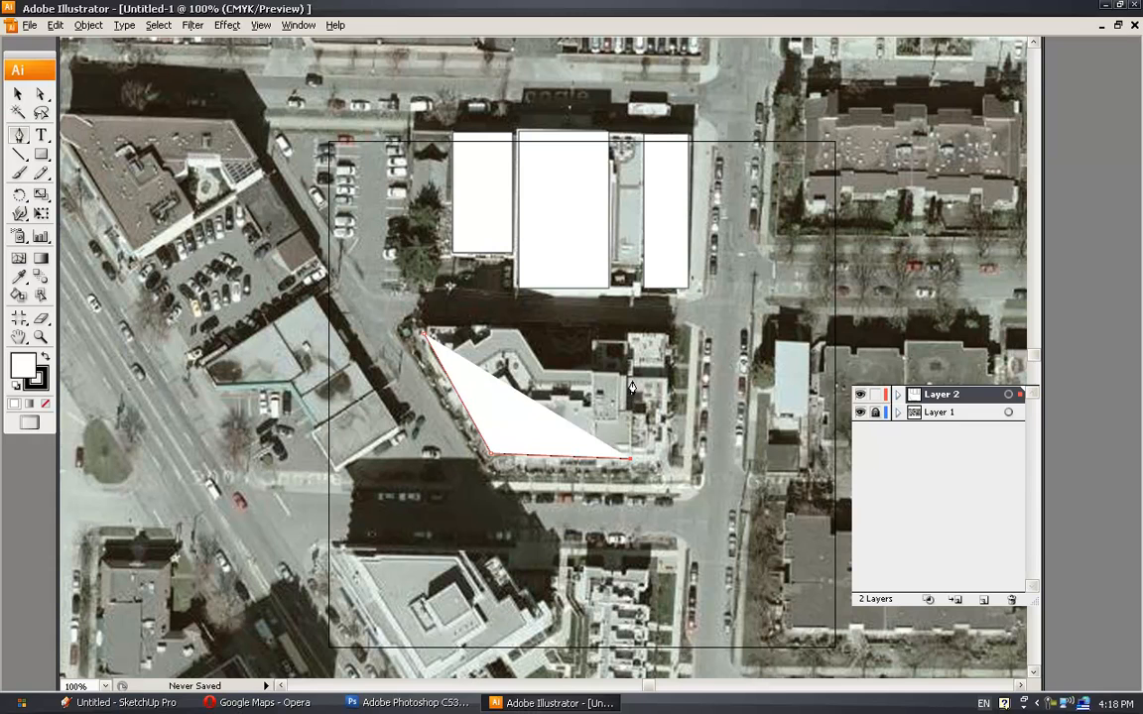
{"action": "left_click", "coordinate": [631, 377]}
{"action": "left_click", "coordinate": [545, 377]}
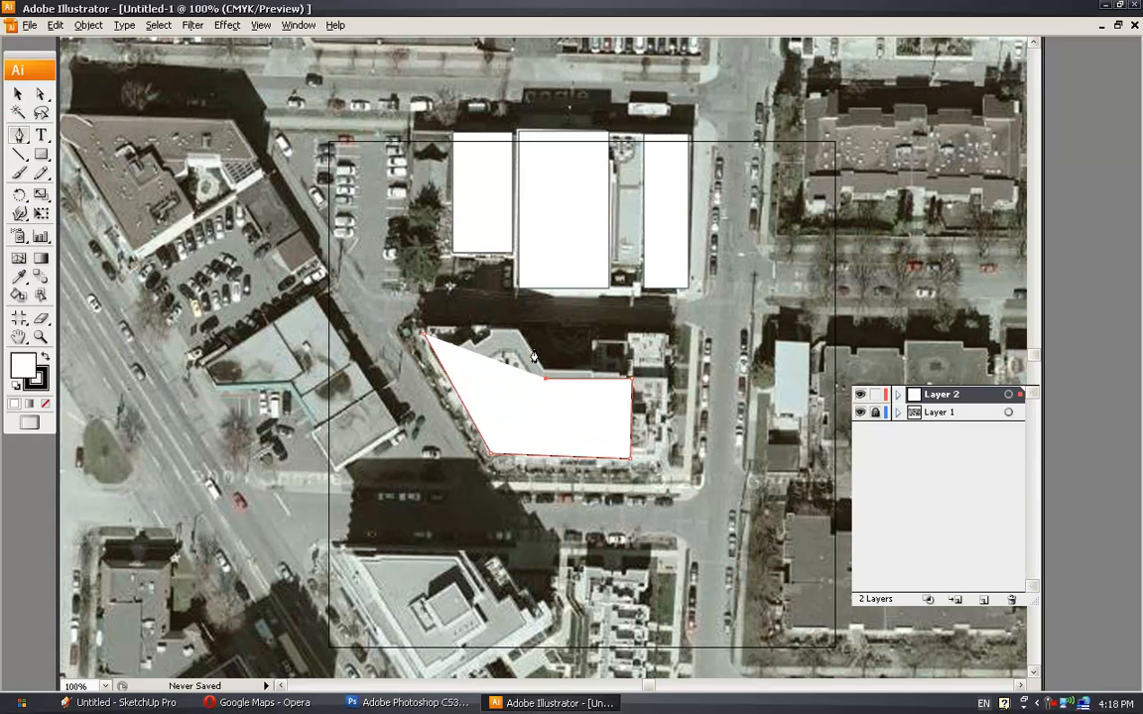
{"action": "left_click", "coordinate": [517, 330]}
{"action": "left_click", "coordinate": [425, 335]}
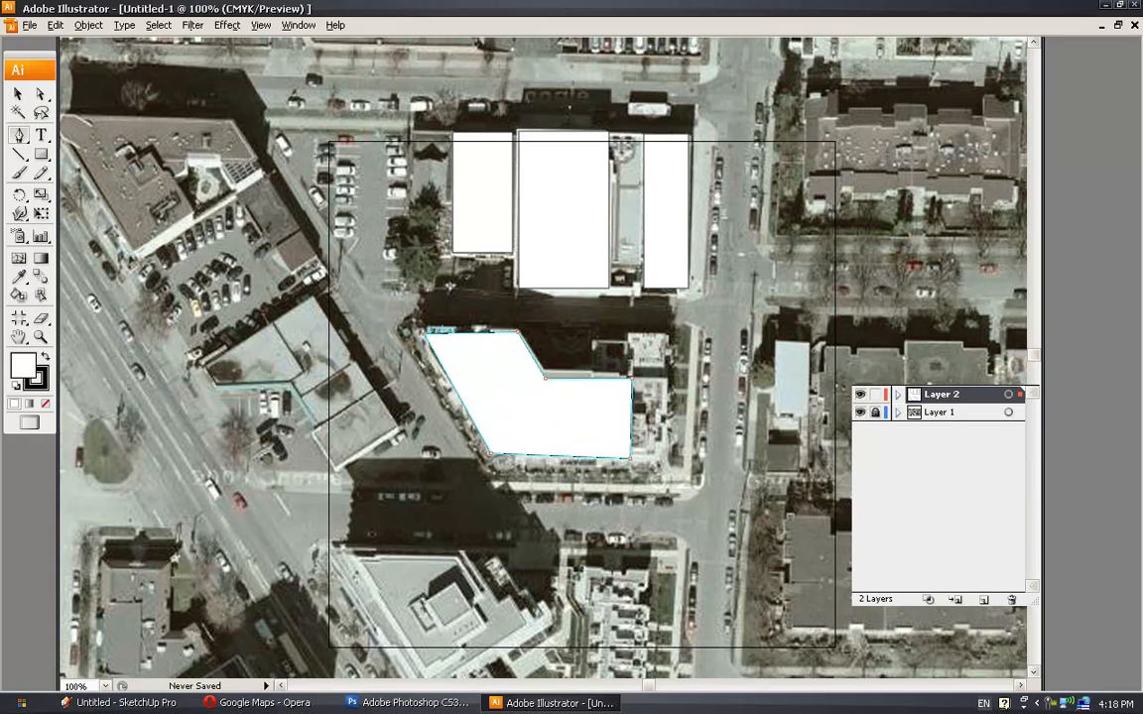
Trace the L-shaped building between the diagonal street and the central block as a six-corner Pen tool outline.
{"action": "left_click", "coordinate": [311, 299]}
{"action": "left_click", "coordinate": [400, 427]}
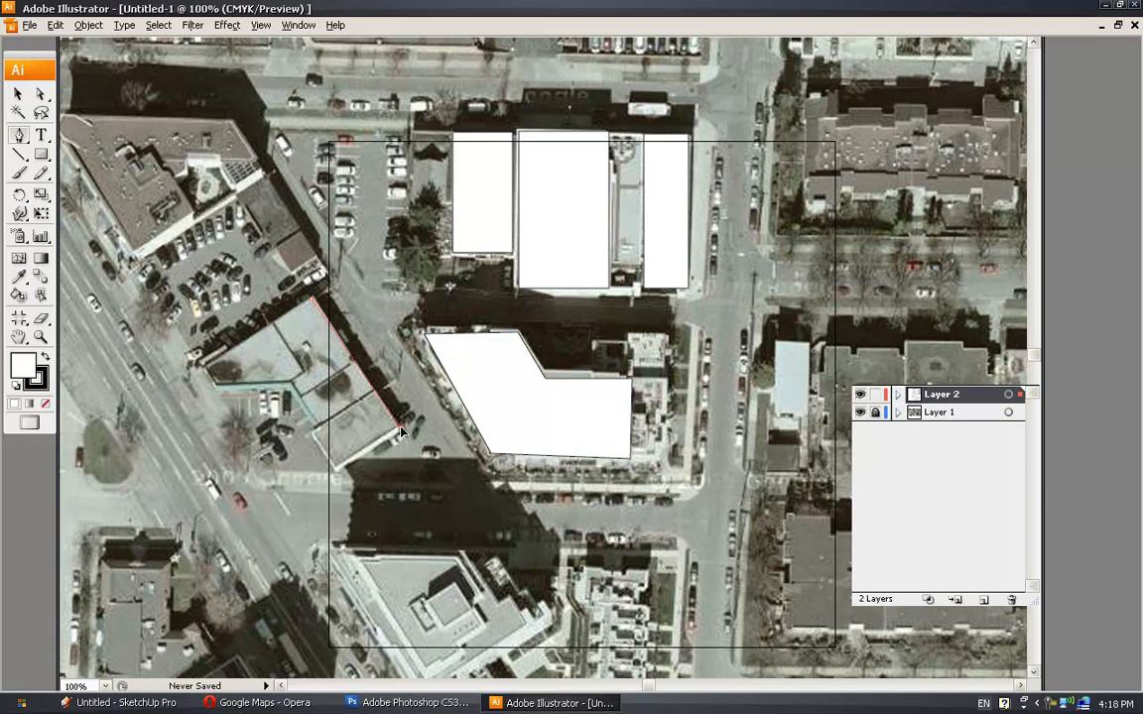
{"action": "left_click", "coordinate": [336, 469]}
{"action": "left_click", "coordinate": [286, 388]}
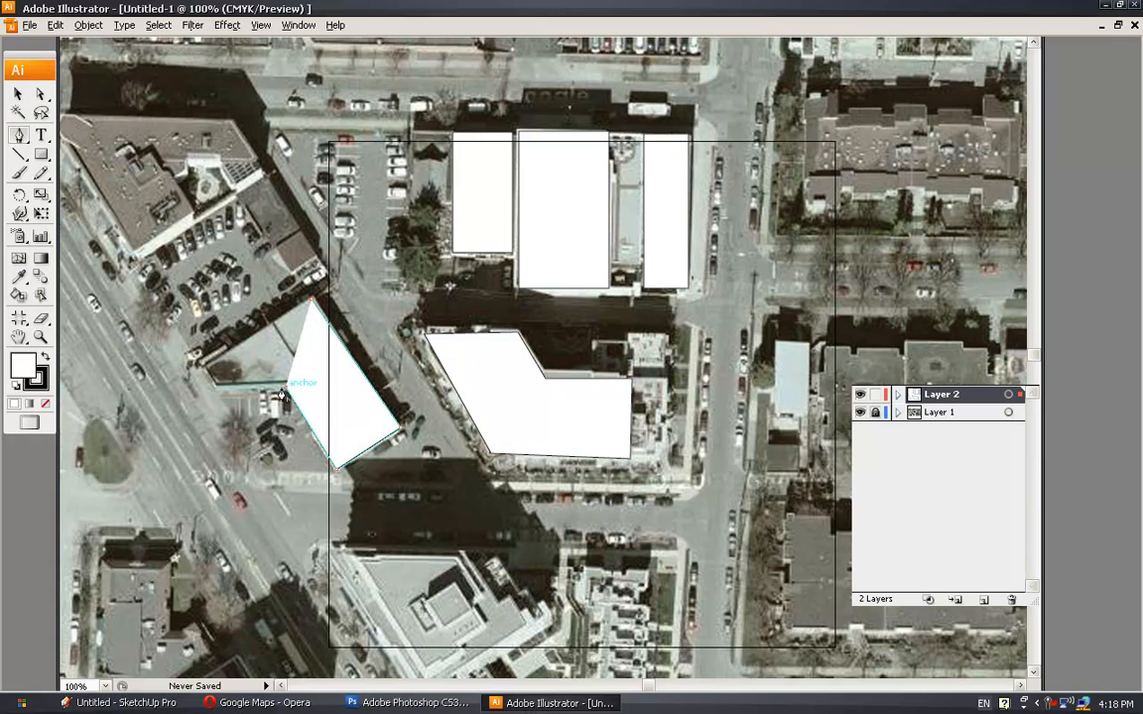
{"action": "left_click", "coordinate": [218, 387]}
{"action": "left_click", "coordinate": [205, 371]}
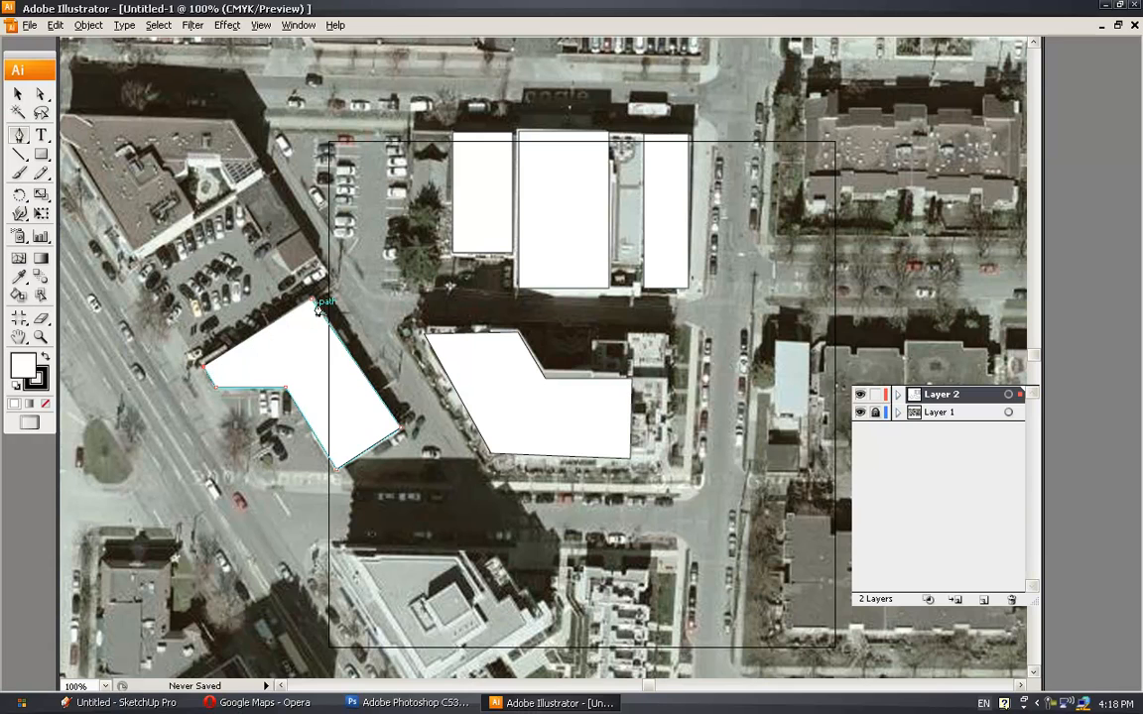
Trace the corner building at the block's northwest tip, following its inner edge around the parking lot with the Pen tool.
{"action": "left_click", "coordinate": [325, 270]}
{"action": "left_click", "coordinate": [234, 121]}
{"action": "scroll", "coordinate": [67, 123], "scroll_direction": "up", "scroll_amount": 1, "text": "ctrl"}
{"action": "left_click", "coordinate": [121, 126]}
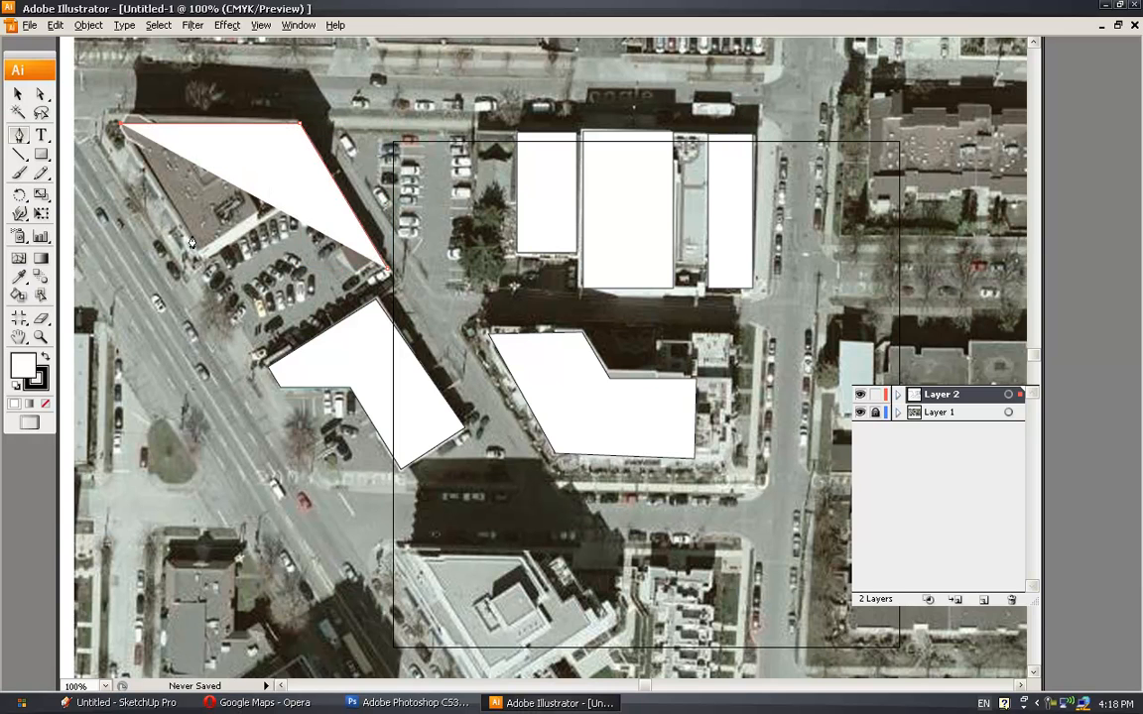
{"action": "left_click", "coordinate": [202, 255]}
{"action": "left_click", "coordinate": [288, 208]}
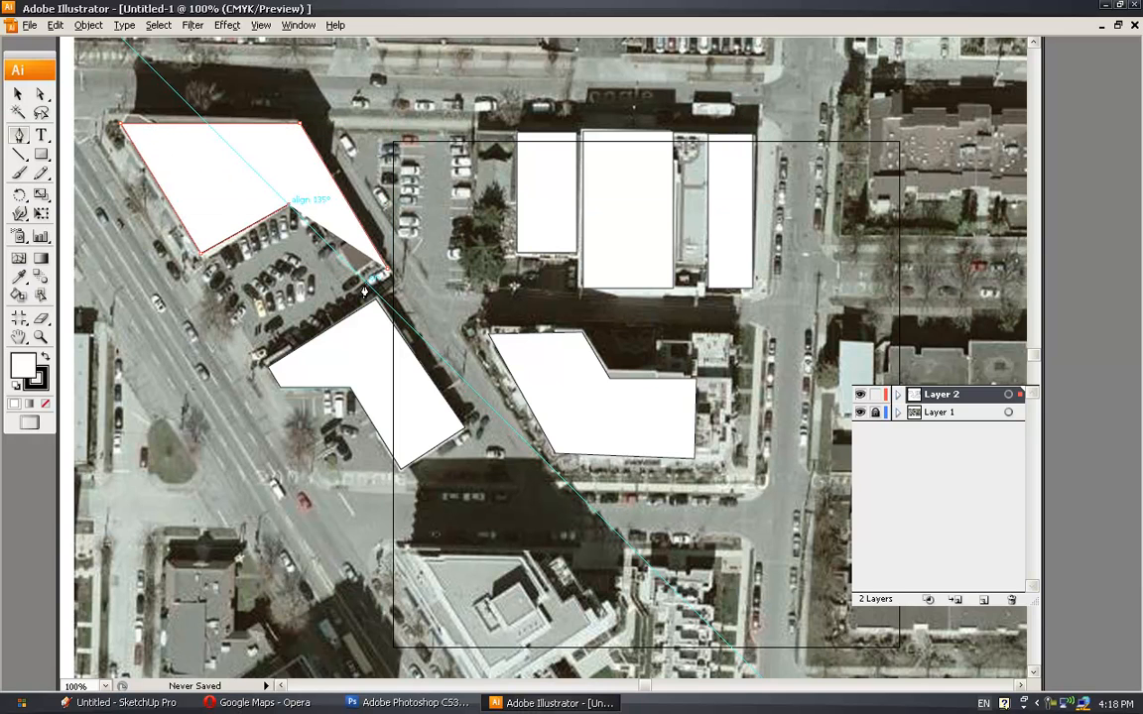
{"action": "left_click", "coordinate": [383, 276]}
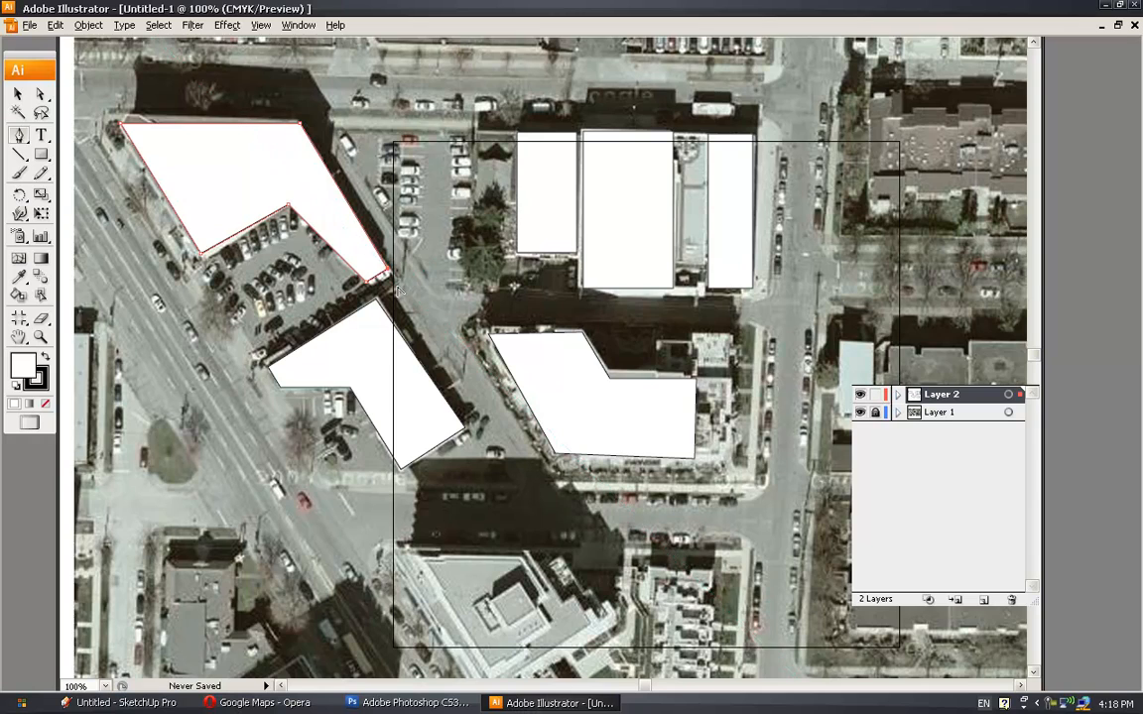
Trace the outline of the whole block around all the building shapes as a closed five-corner Pen tool path.
{"action": "scroll", "coordinate": [383, 278], "scroll_direction": "down", "scroll_amount": 1, "text": "alt"}
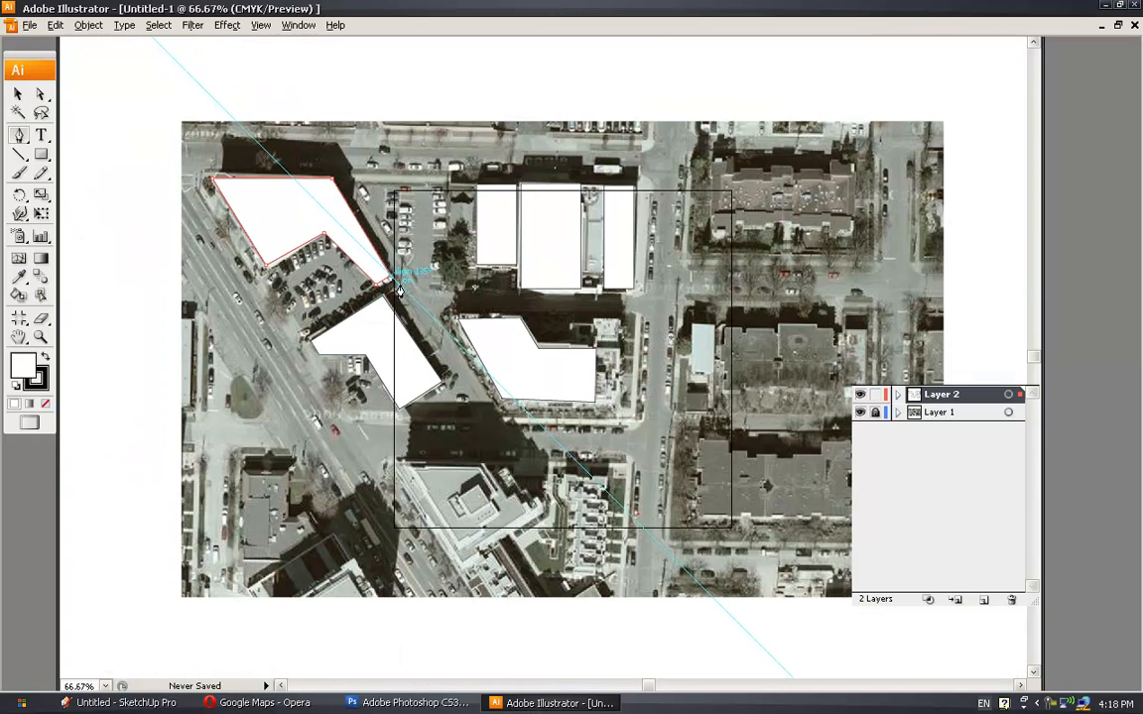
{"action": "left_click", "coordinate": [198, 179]}
{"action": "left_click", "coordinate": [640, 171]}
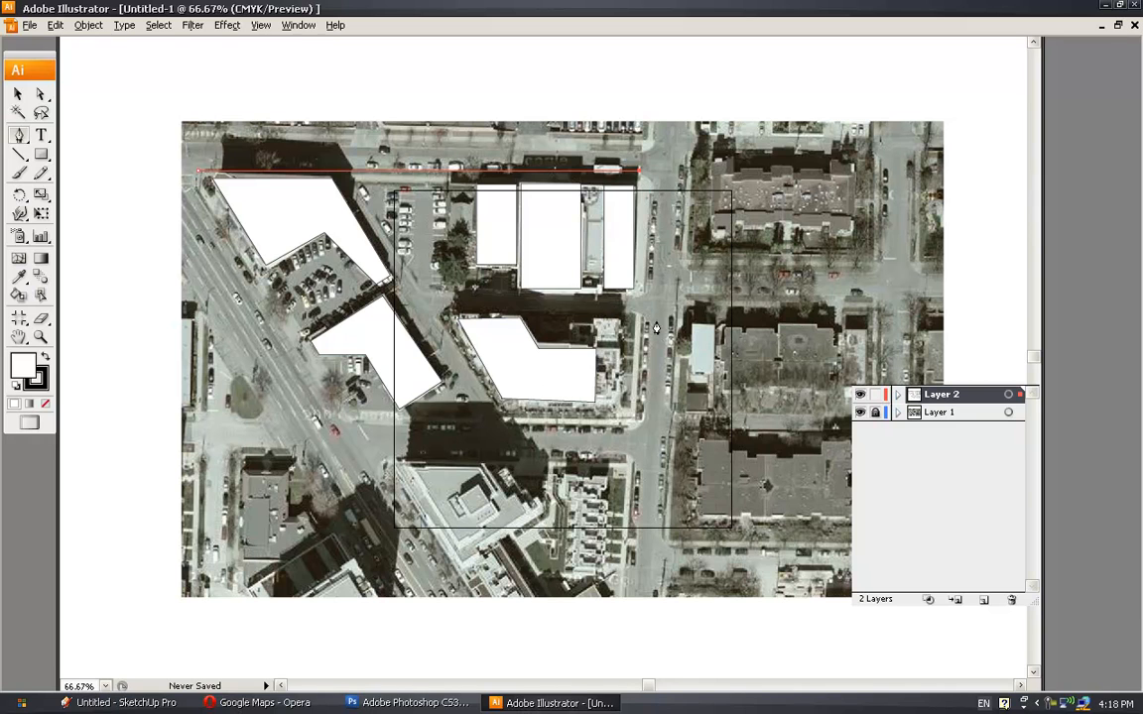
{"action": "left_click", "coordinate": [640, 418]}
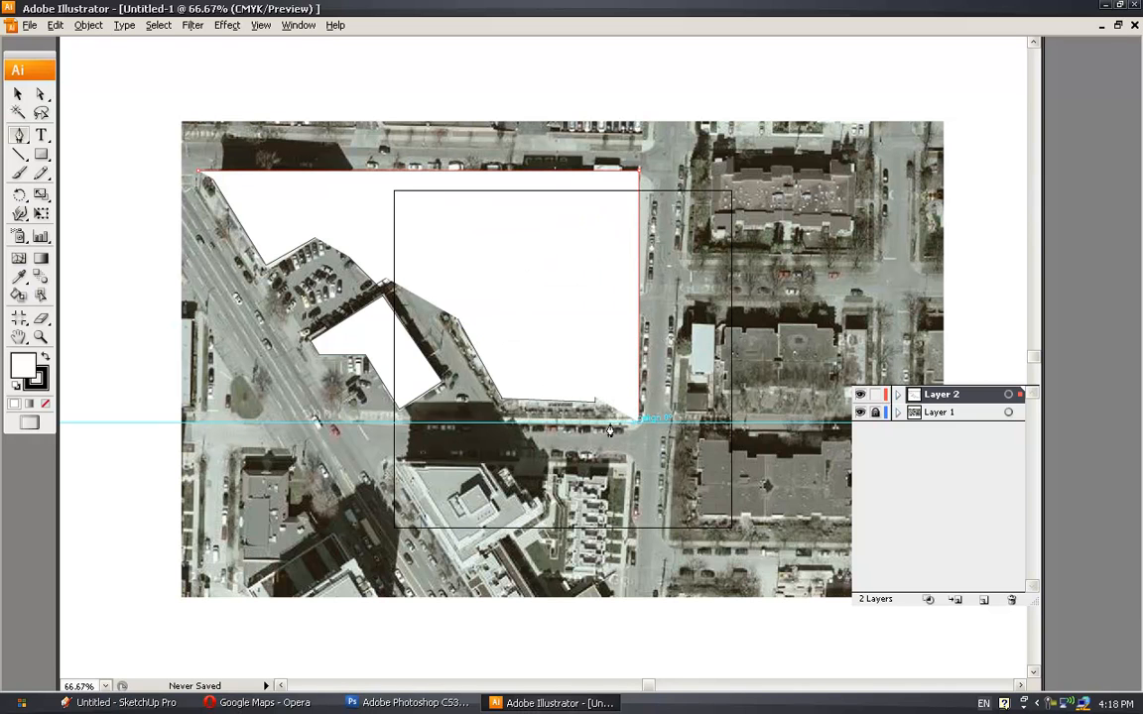
{"action": "left_click", "coordinate": [356, 422]}
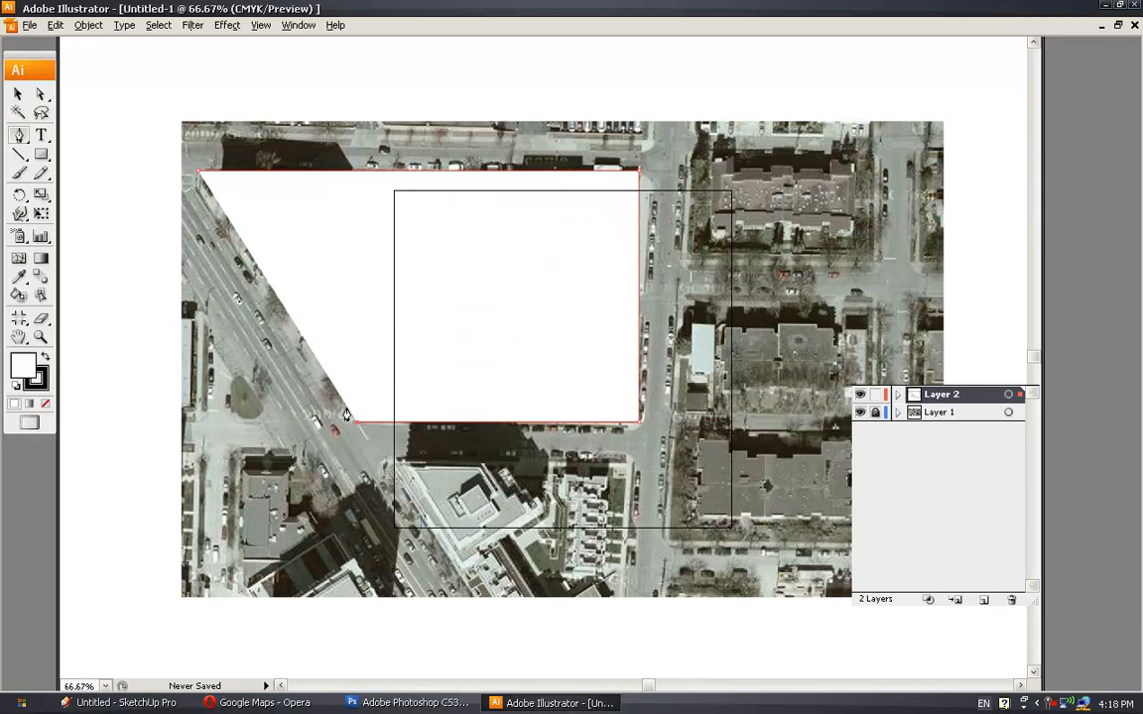
{"action": "left_click", "coordinate": [198, 173]}
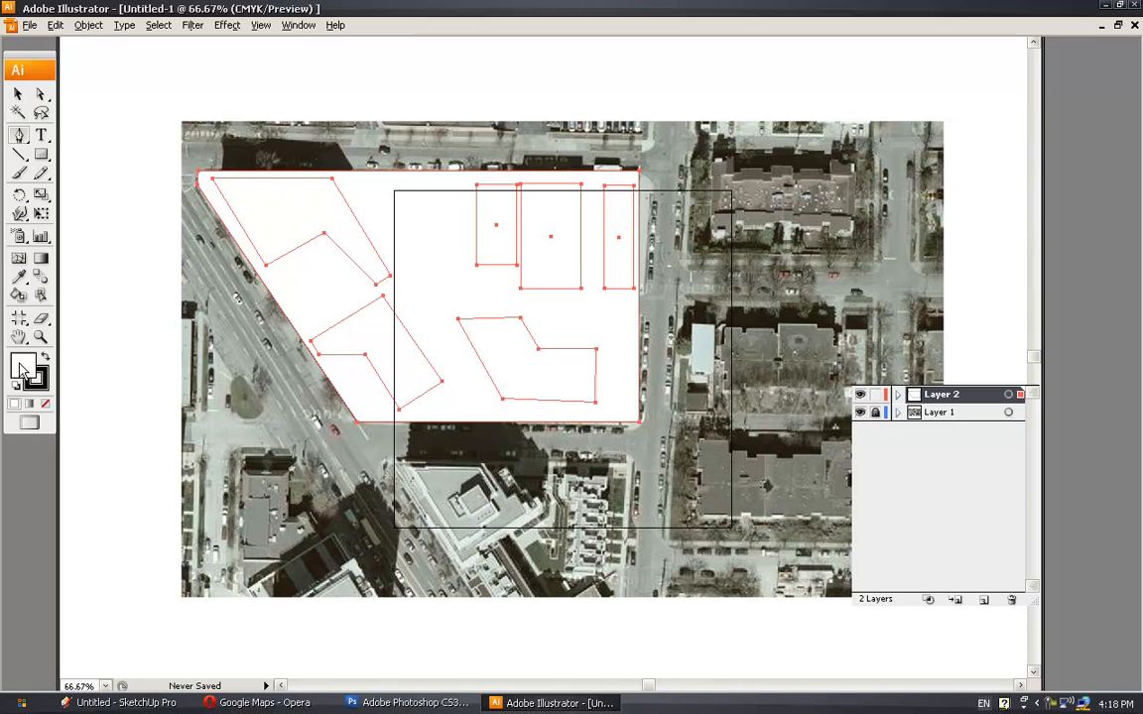
Remove the fill from the block outline and all building shapes, keeping their black stroke, and deselect them.
{"action": "left_click", "coordinate": [20, 365]}
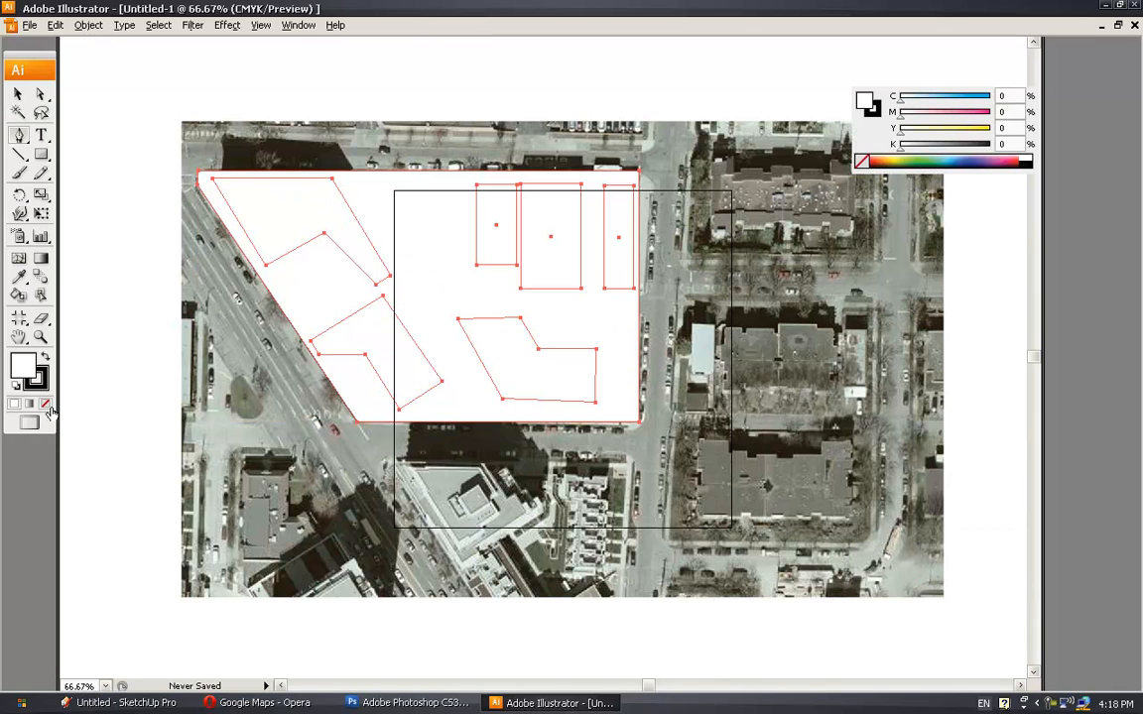
{"action": "key", "text": "slash"}
{"action": "left_click", "coordinate": [40, 377]}
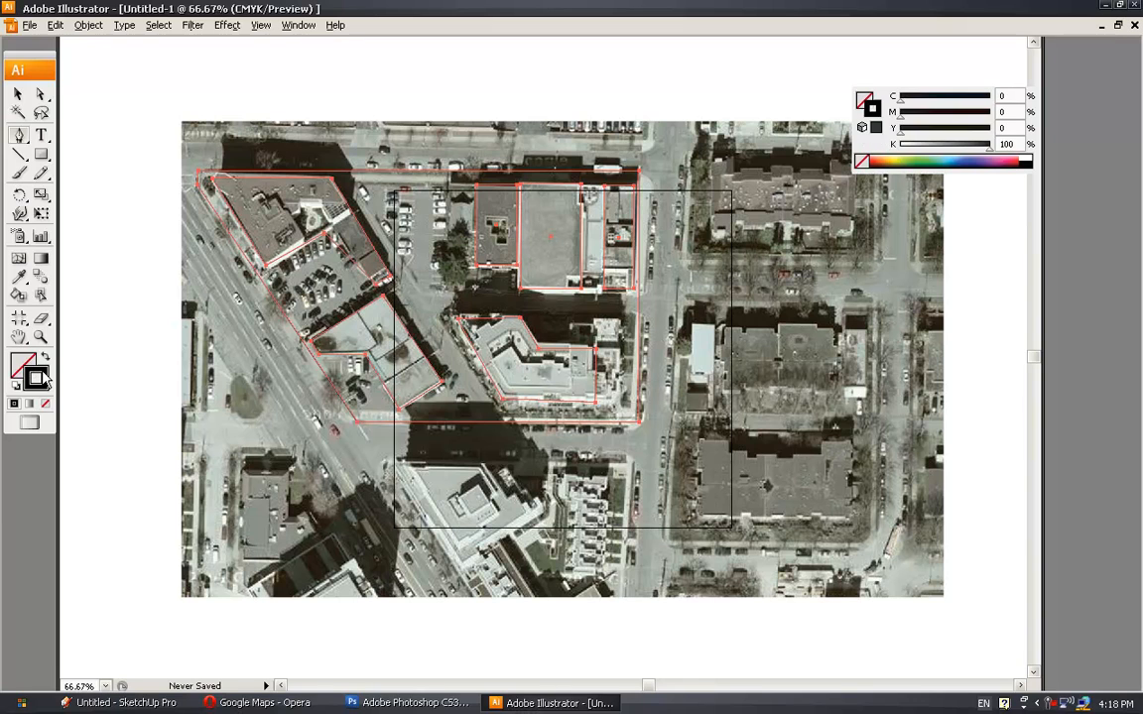
{"action": "left_click", "coordinate": [18, 92]}
{"action": "left_click", "coordinate": [135, 107]}
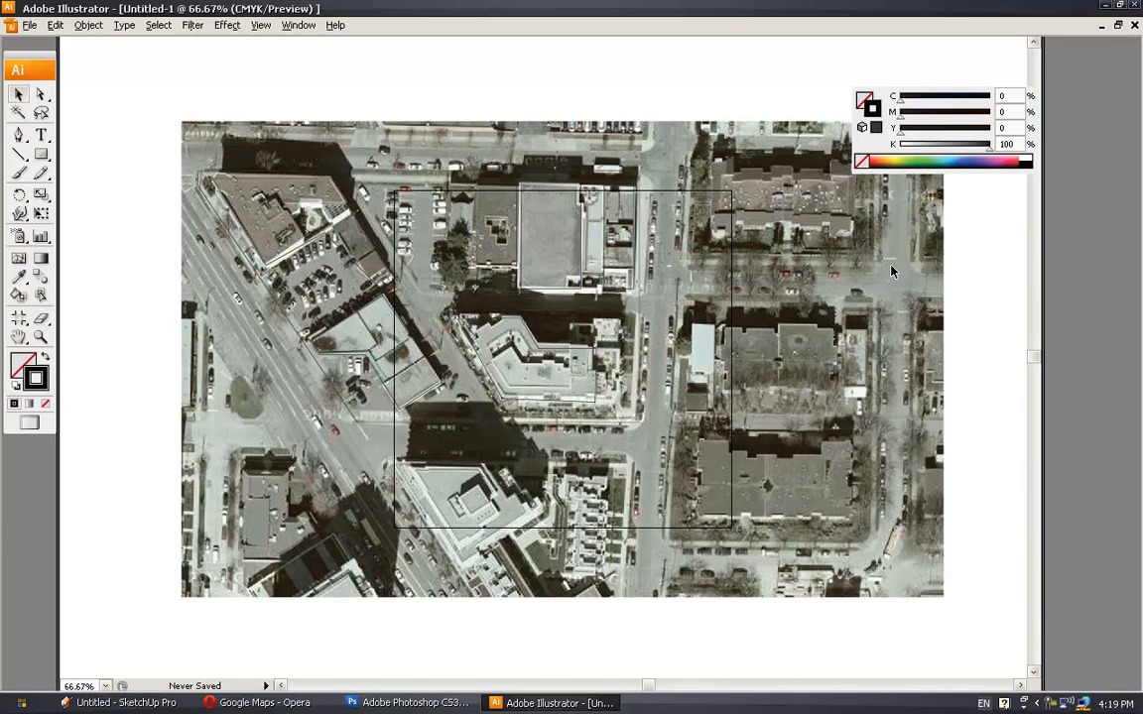
Hide Layer 1 with the satellite image and select all the traced outlines.
{"action": "left_click", "coordinate": [1099, 385]}
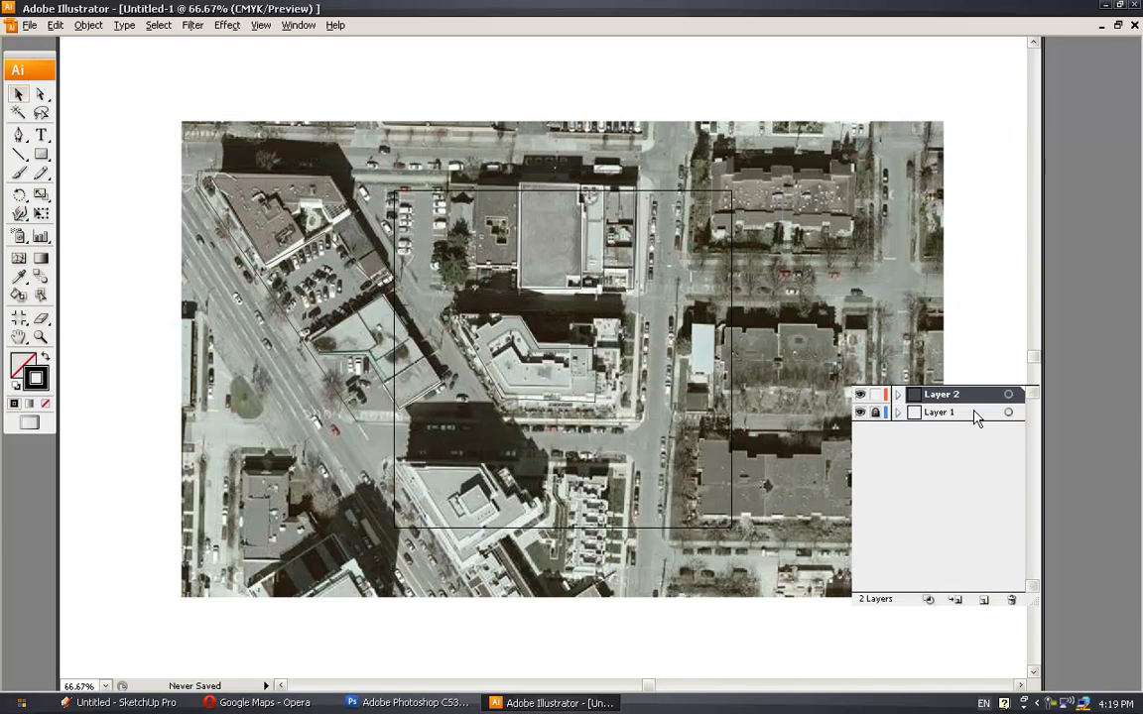
{"action": "left_click", "coordinate": [860, 412]}
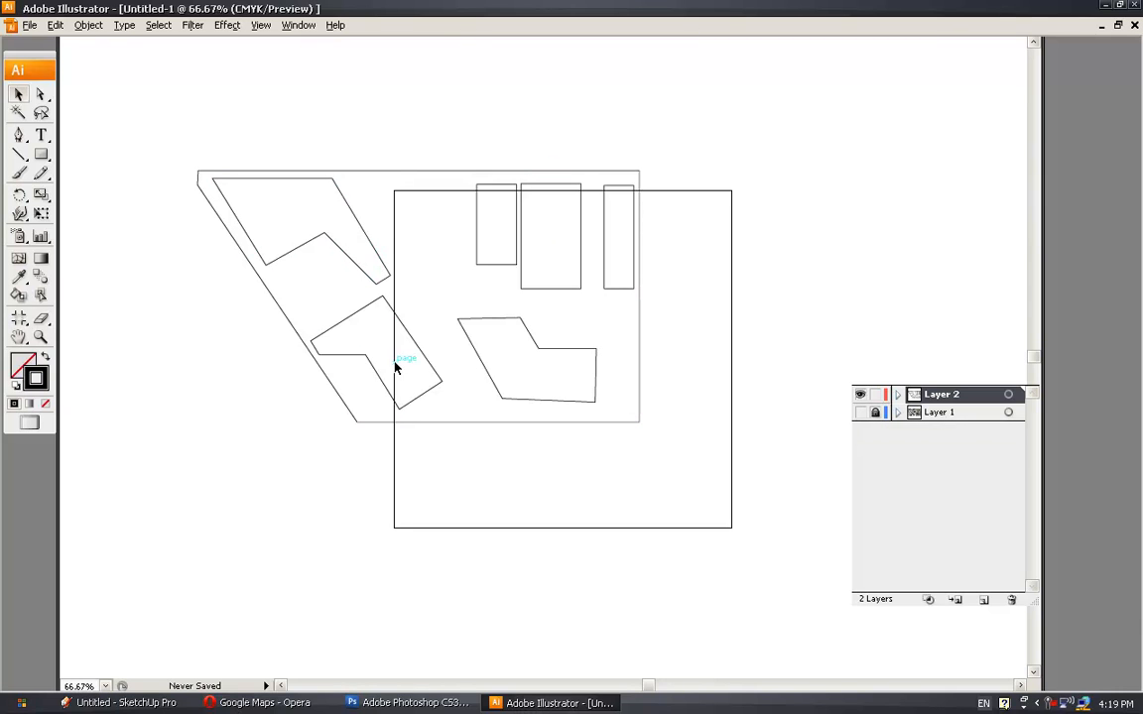
{"action": "left_click_drag", "start_coordinate": [117, 102], "coordinate": [711, 485]}
Export the artwork to the sk_tut folder as vancouver.dwg, in AutoCAD 2004/2005/2006 format at 1 centimeter = 1 unit.
{"action": "left_click", "coordinate": [27, 25]}
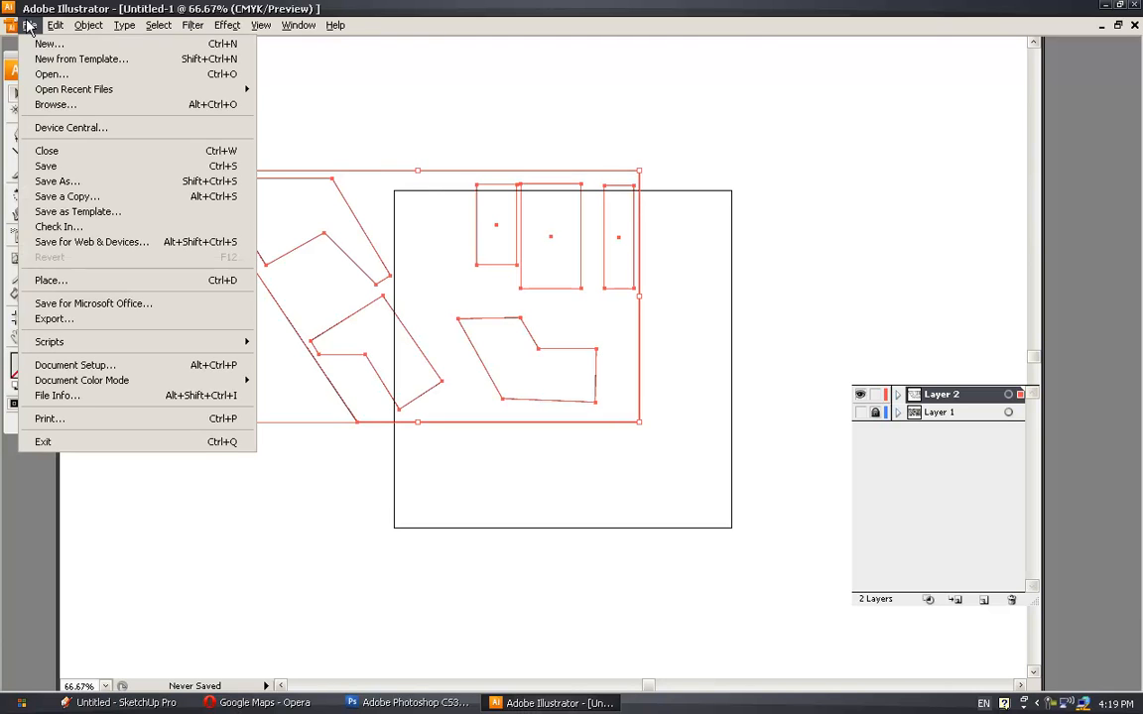
{"action": "left_click", "coordinate": [91, 318]}
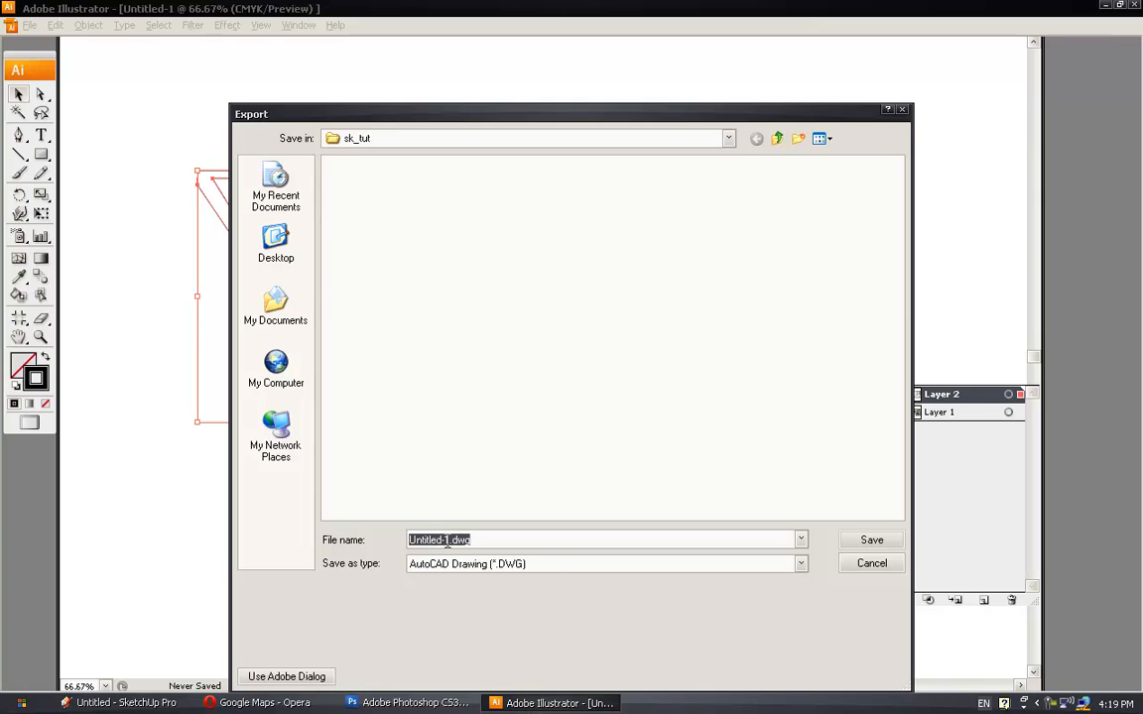
{"action": "type", "text": "vancouve"}
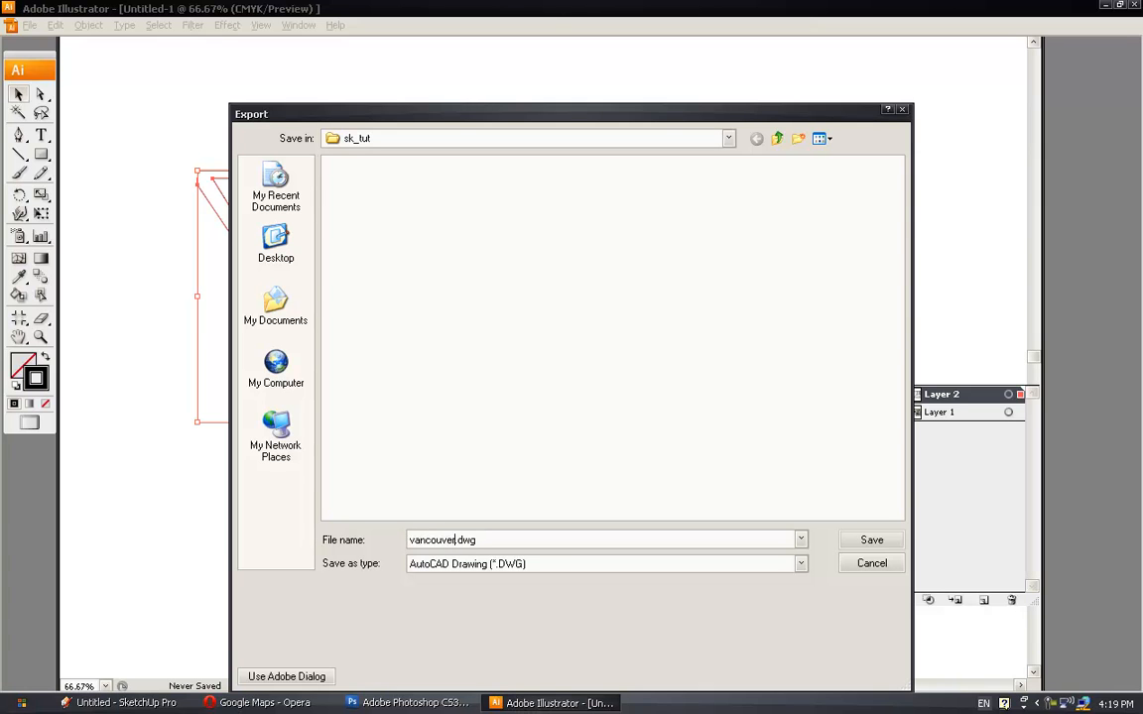
{"action": "type", "text": "r"}
{"action": "key", "text": "Return"}
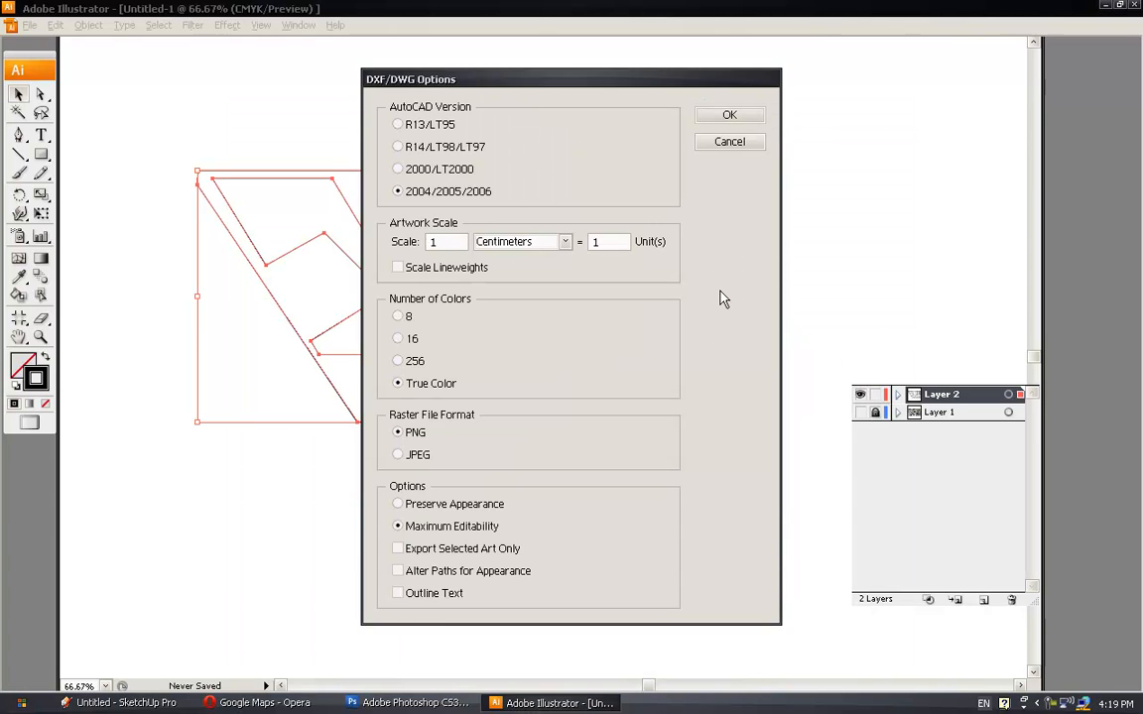
{"action": "left_click", "coordinate": [732, 117]}
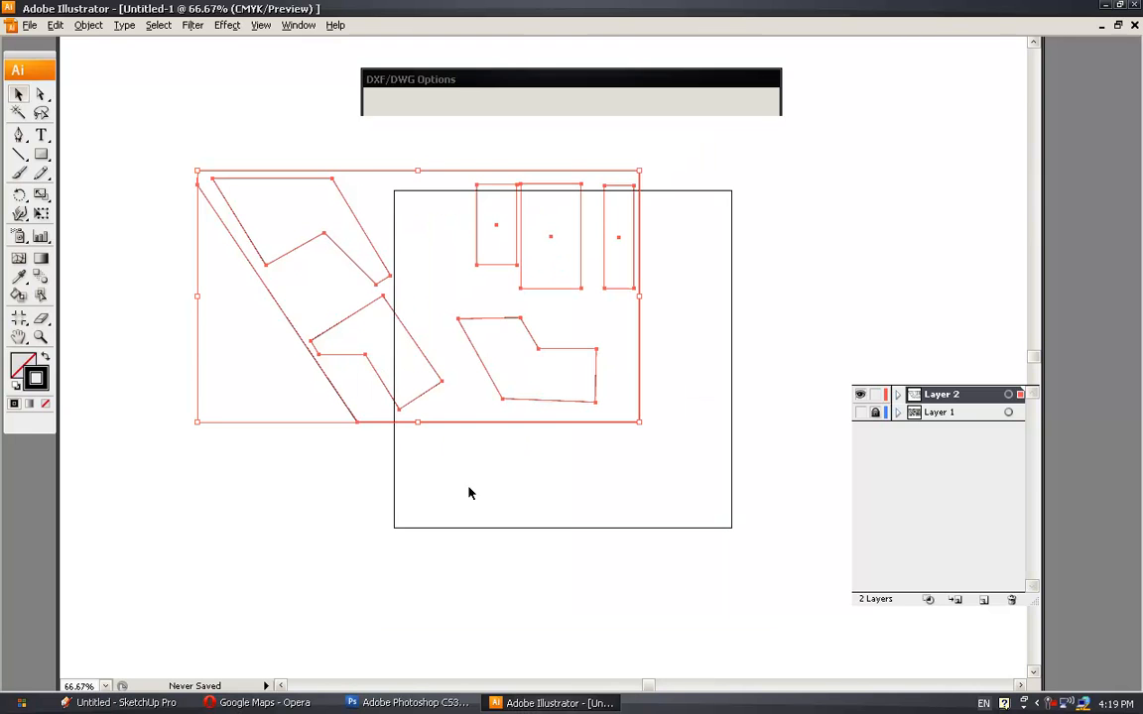
Switch to SketchUp and import vancouver.dwg from the sk_tut folder, closing the import report.
{"action": "left_click", "coordinate": [149, 703]}
{"action": "left_click", "coordinate": [567, 378]}
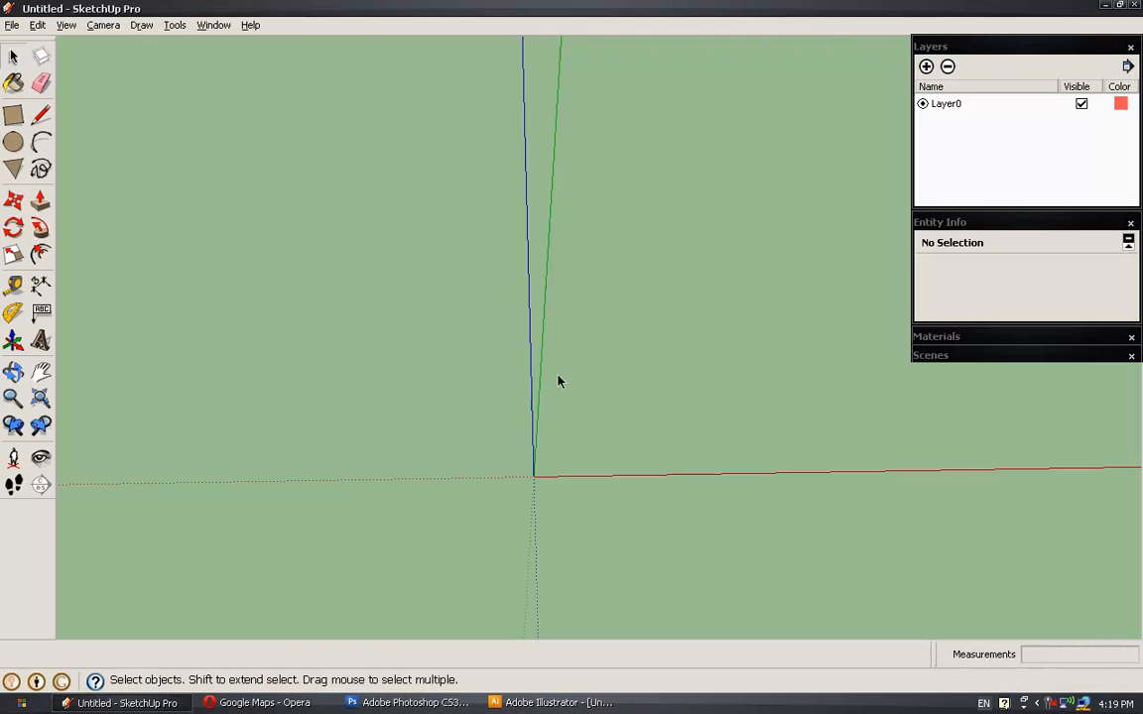
{"action": "middle_click_drag", "start_coordinate": [502, 454], "coordinate": [396, 421]}
{"action": "left_click", "coordinate": [12, 25]}
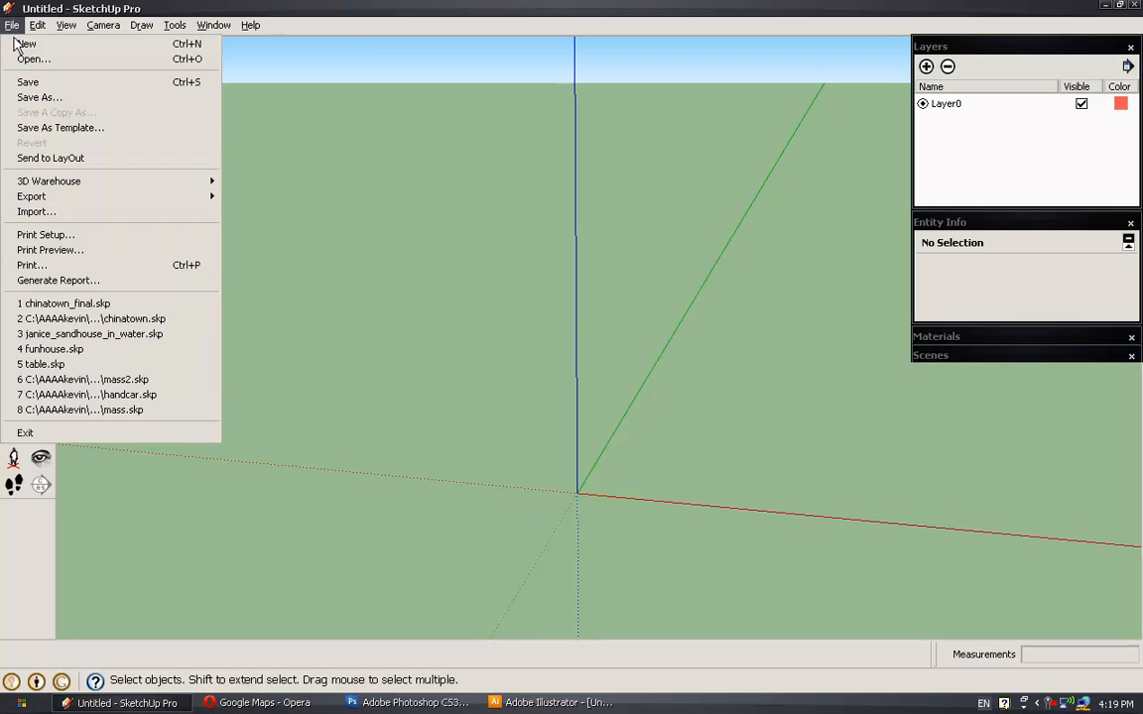
{"action": "left_click", "coordinate": [39, 211]}
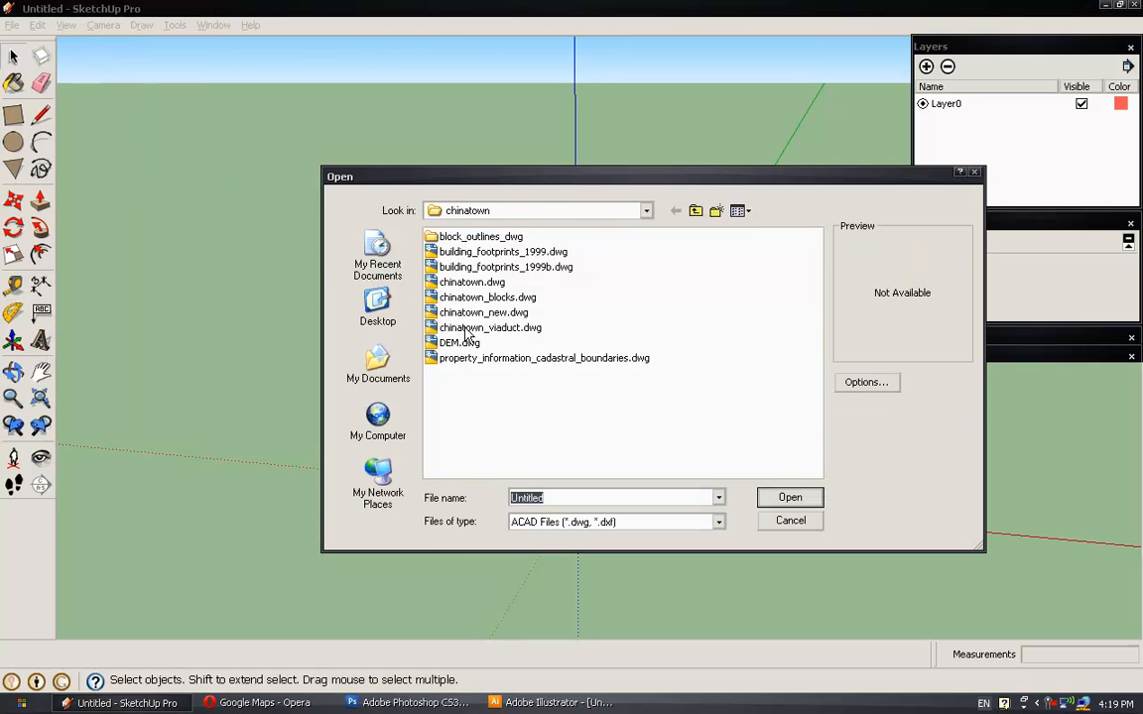
{"action": "left_click", "coordinate": [694, 212]}
{"action": "left_click", "coordinate": [456, 282]}
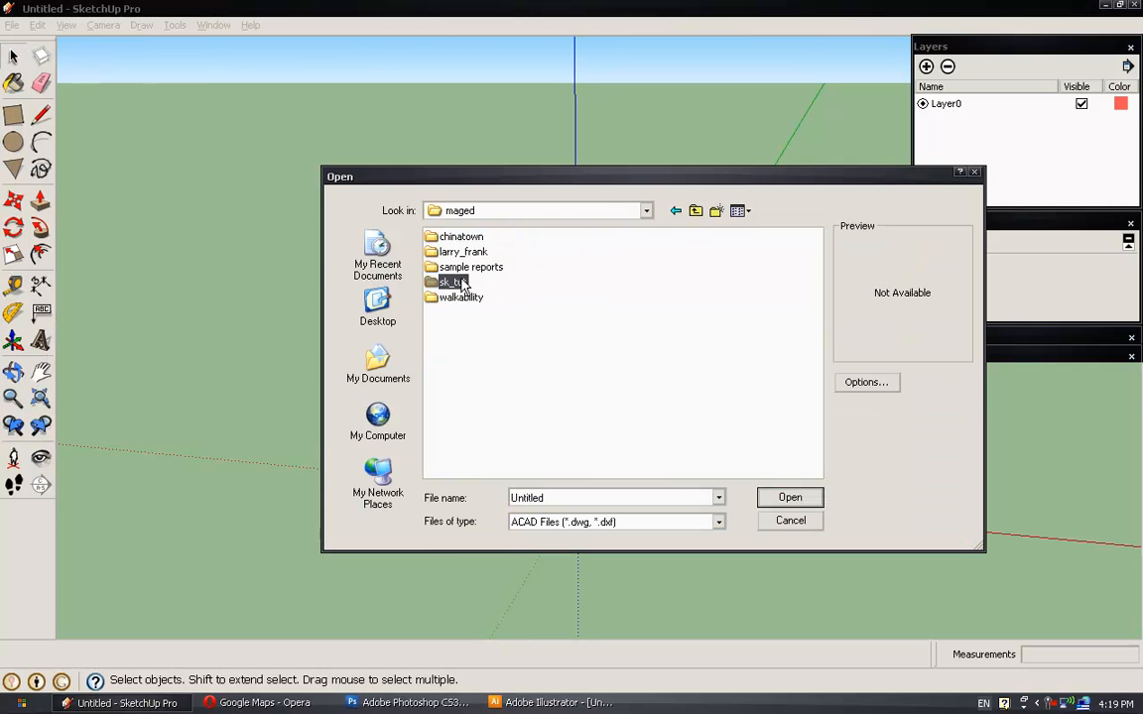
{"action": "double_click", "coordinate": [461, 285]}
{"action": "left_click", "coordinate": [430, 238]}
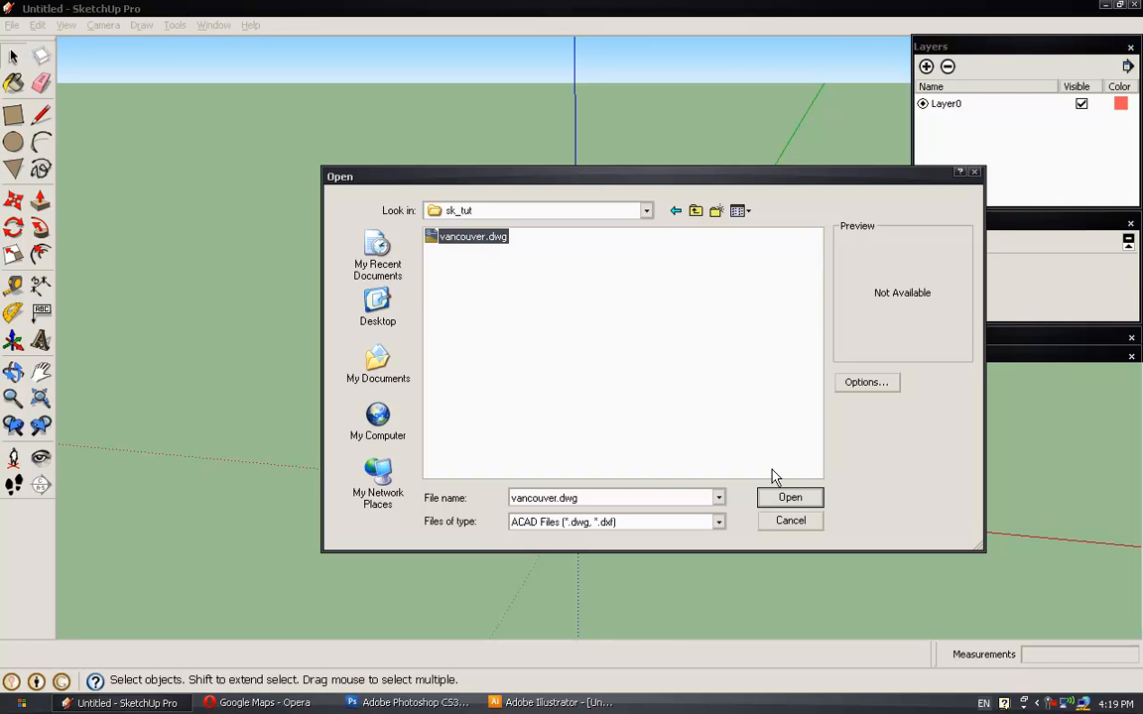
{"action": "left_click", "coordinate": [787, 499]}
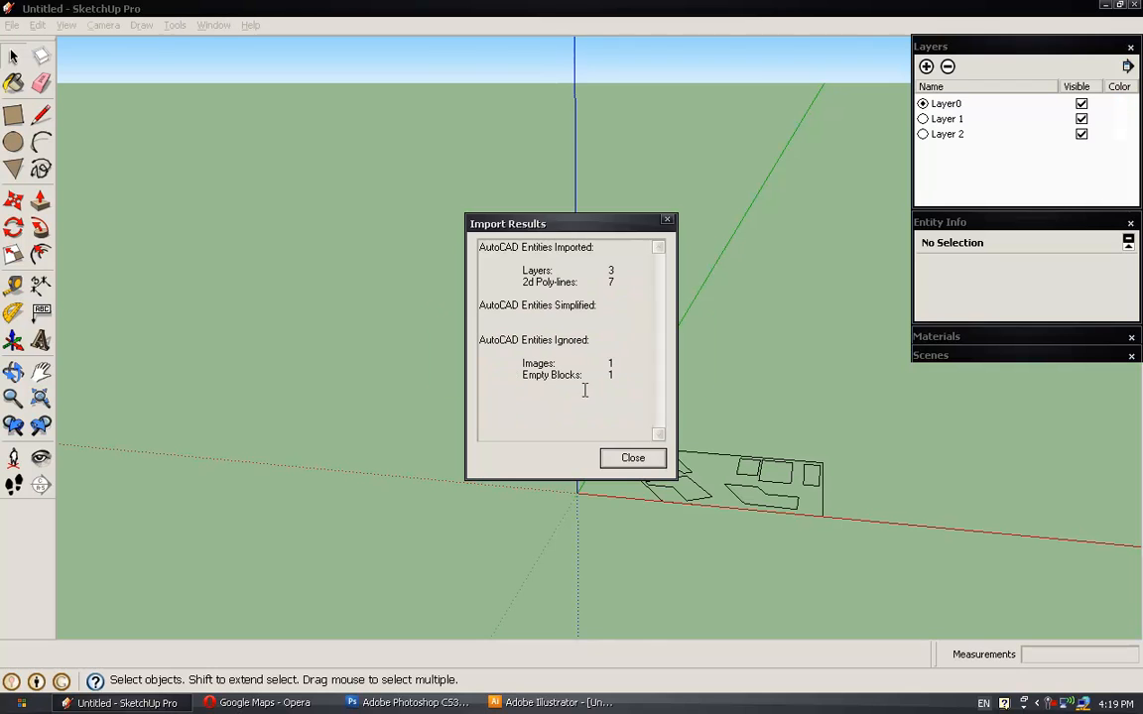
{"action": "left_click", "coordinate": [632, 458]}
Measure the southern edge of the imported block outline with the Tape Measure tool.
{"action": "middle_click_drag", "start_coordinate": [589, 437], "coordinate": [431, 324]}
{"action": "scroll", "coordinate": [429, 329], "scroll_direction": "up", "scroll_amount": 6}
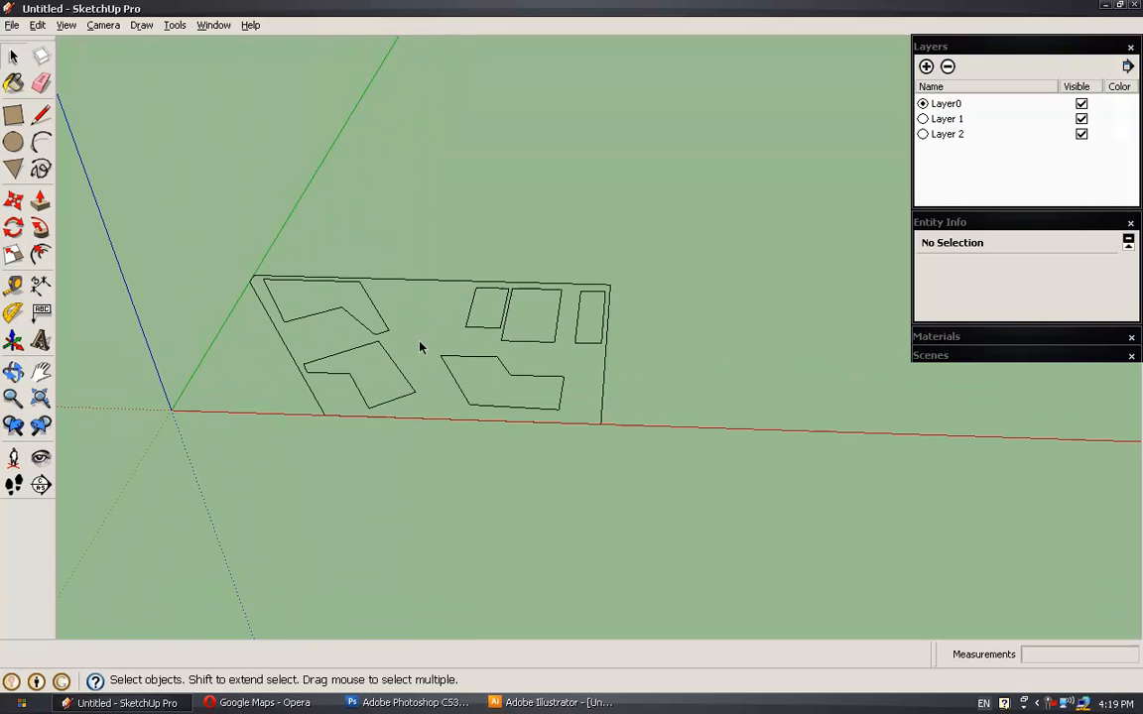
{"action": "left_click", "coordinate": [400, 378]}
{"action": "left_click", "coordinate": [409, 404]}
{"action": "left_click", "coordinate": [487, 415]}
{"action": "left_click", "coordinate": [683, 477]}
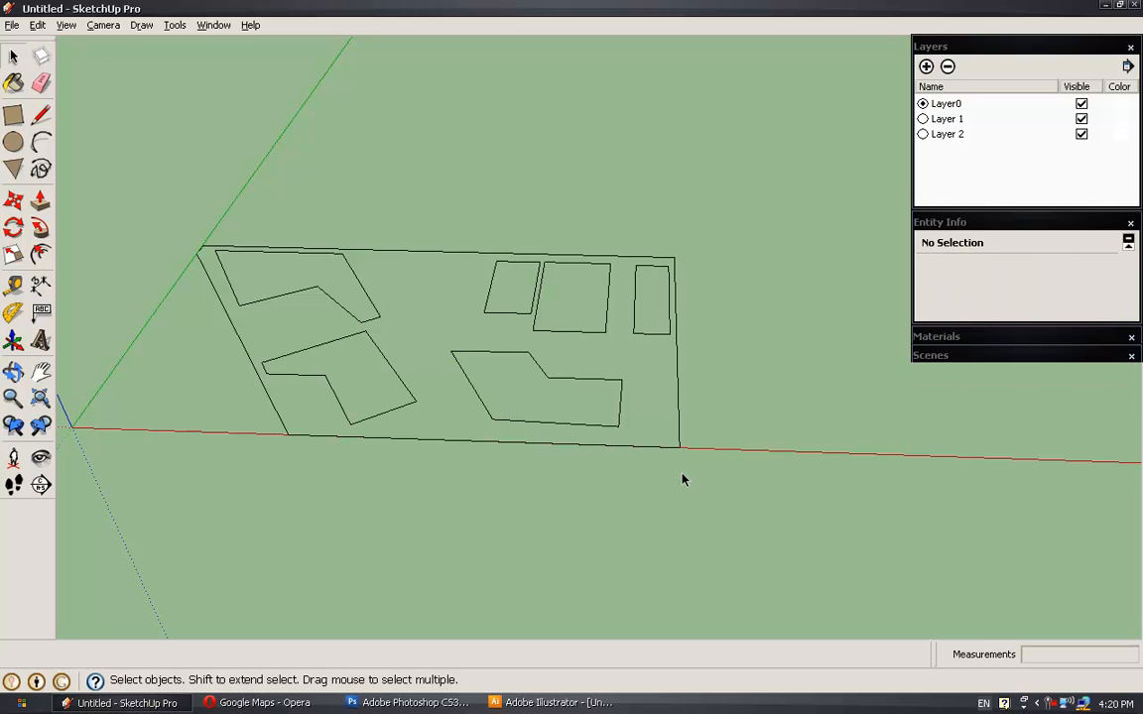
{"action": "middle_click_drag", "start_coordinate": [442, 498], "coordinate": [437, 505]}
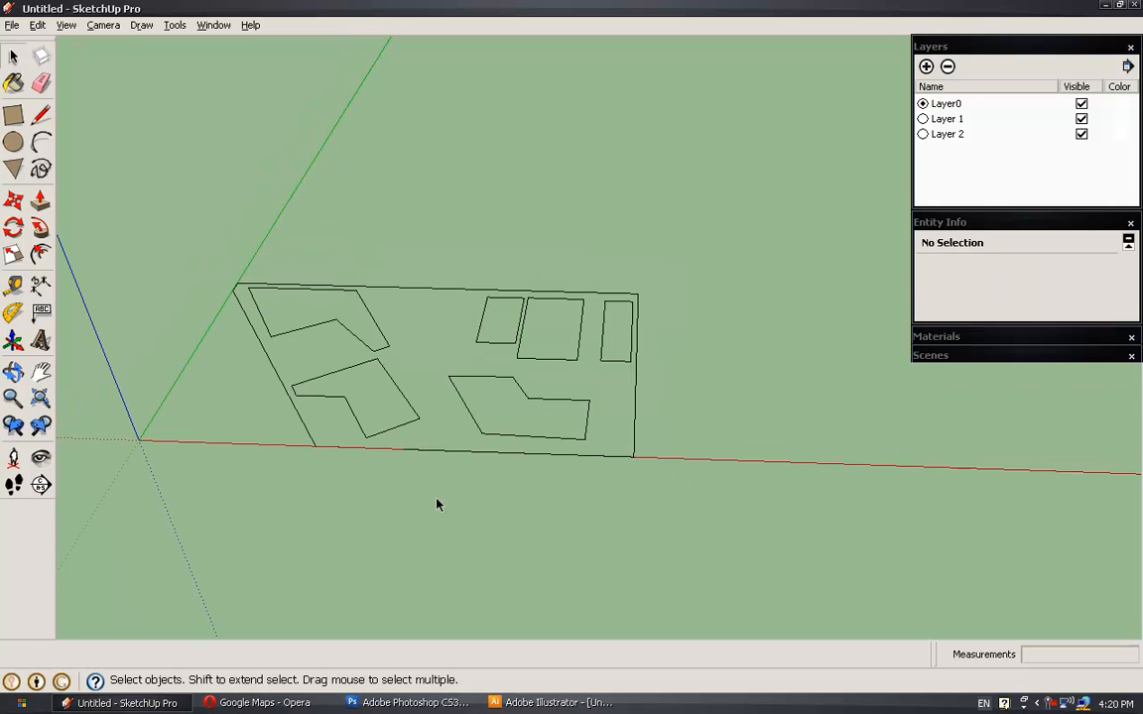
{"action": "key", "text": "t"}
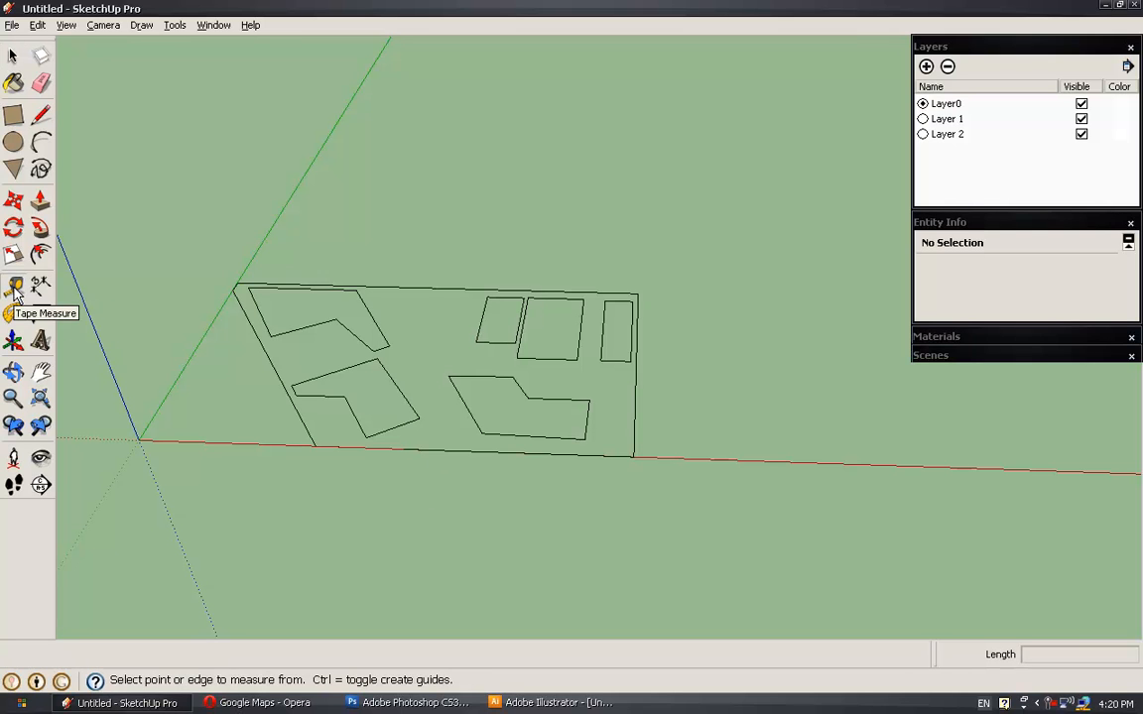
{"action": "left_click", "coordinate": [637, 440]}
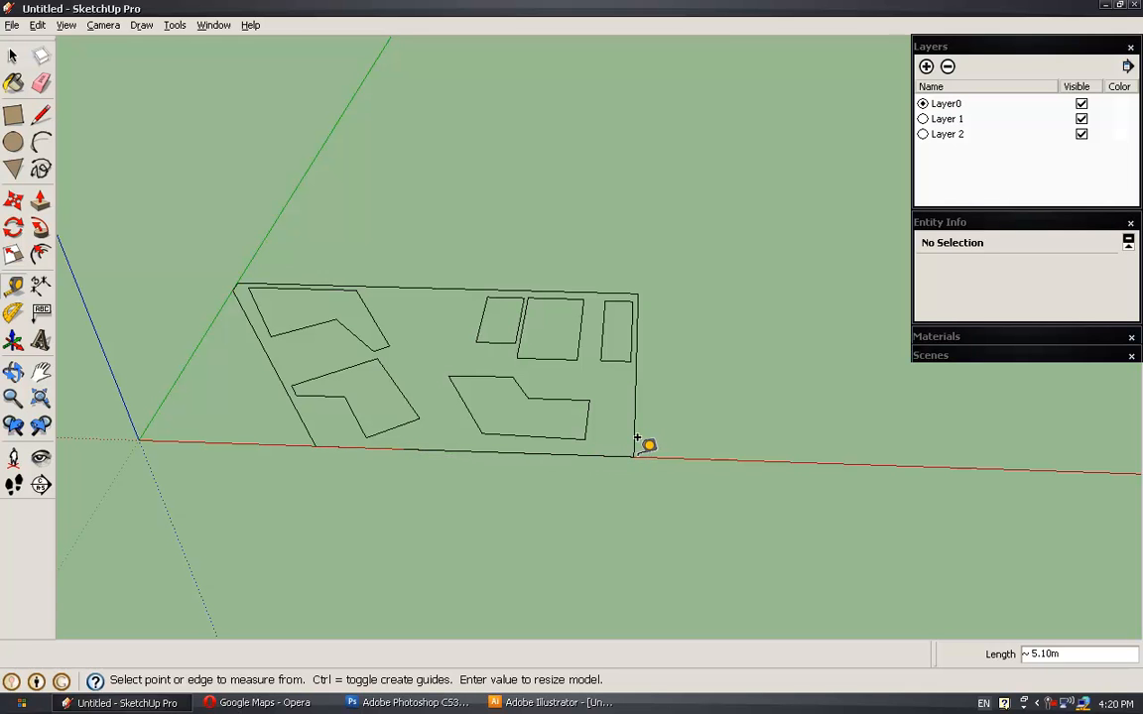
{"action": "key", "text": "space"}
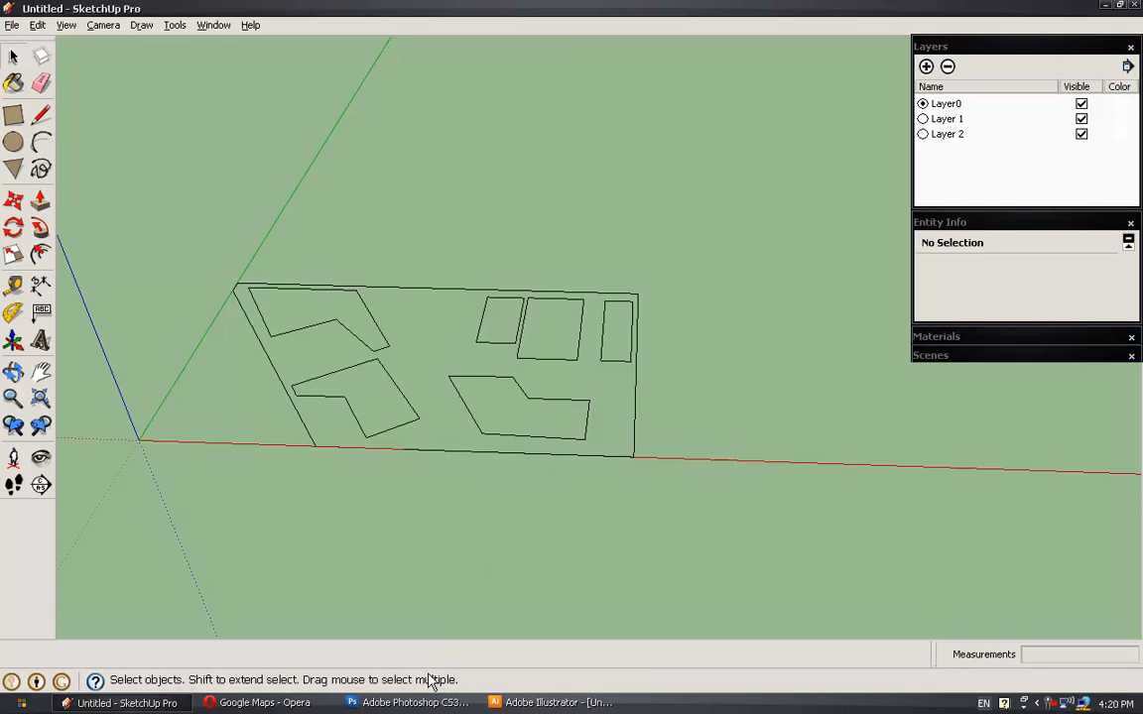
Switch to Google Maps and measure the block's southern edge from corner to corner with the Distance Measurement Tool.
{"action": "left_click", "coordinate": [282, 703]}
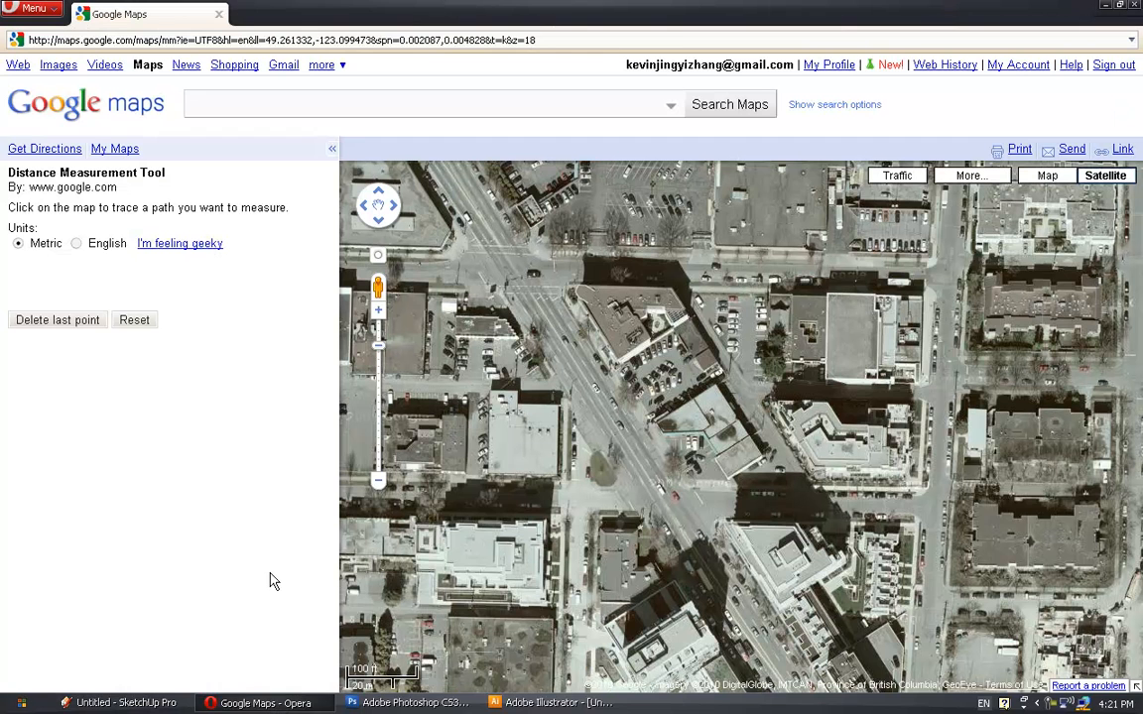
{"action": "left_click", "coordinate": [114, 149]}
{"action": "left_click", "coordinate": [114, 205]}
{"action": "left_click", "coordinate": [690, 484]}
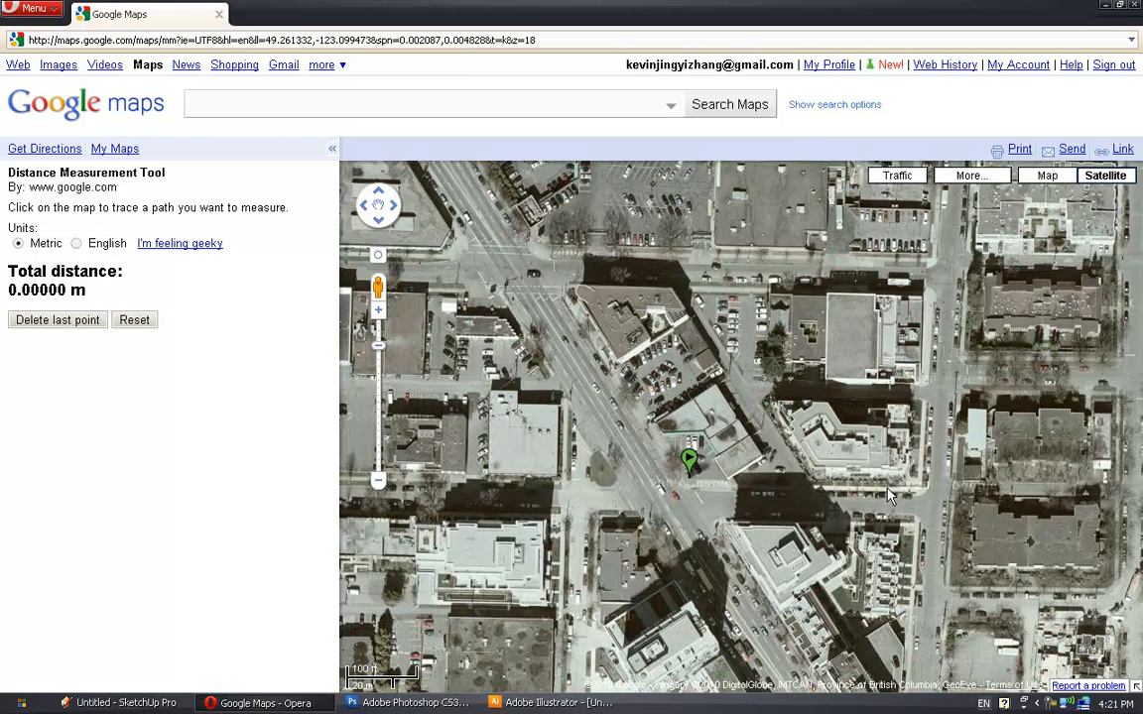
{"action": "left_click", "coordinate": [920, 487]}
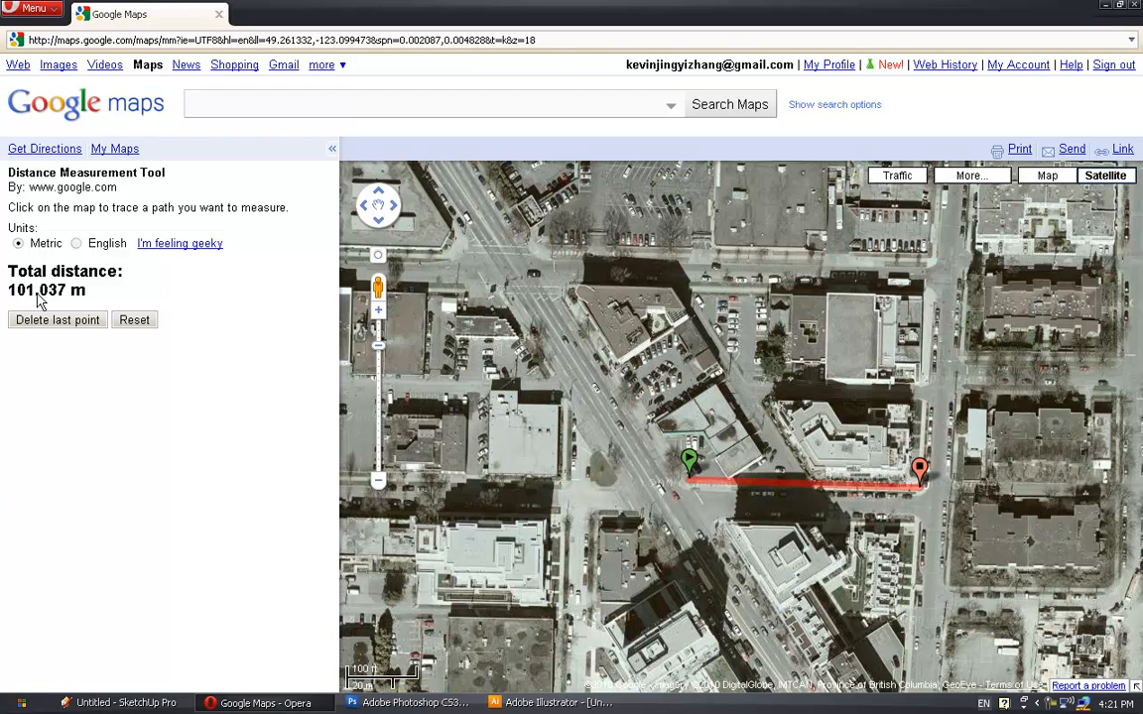
Return to SketchUp and measure the block's southern edge again from its western corner with the Tape Measure tool.
{"action": "left_click", "coordinate": [119, 702]}
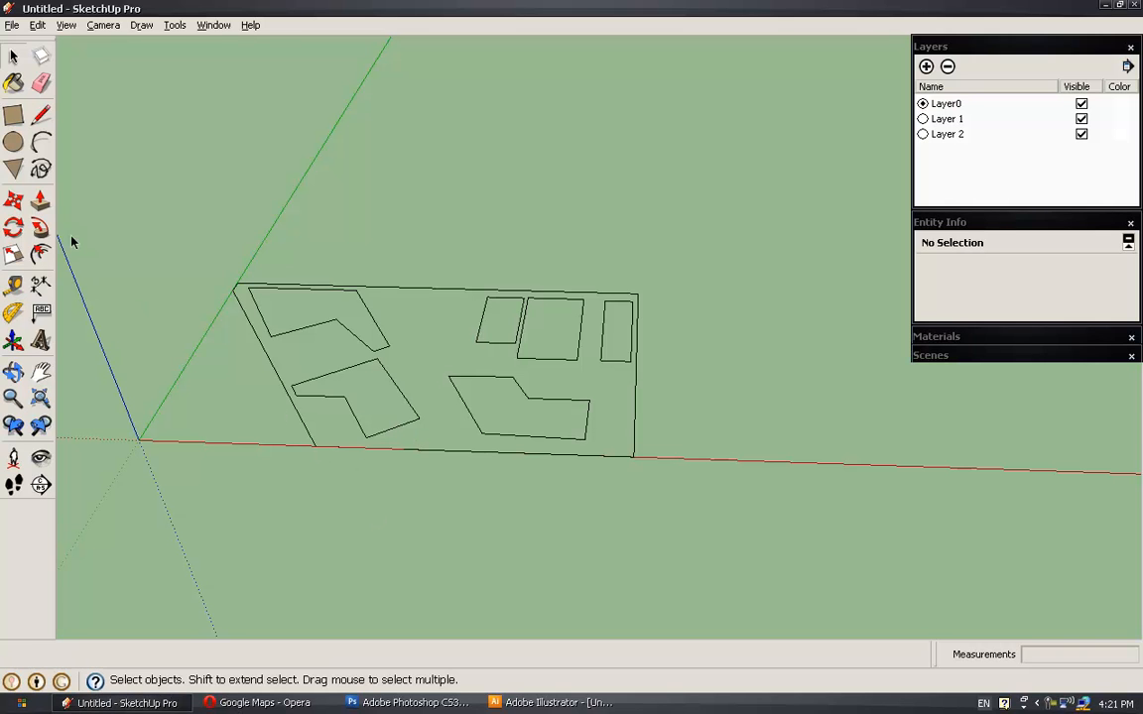
{"action": "middle_click_drag", "start_coordinate": [258, 395], "coordinate": [283, 397]}
{"action": "key", "text": "t"}
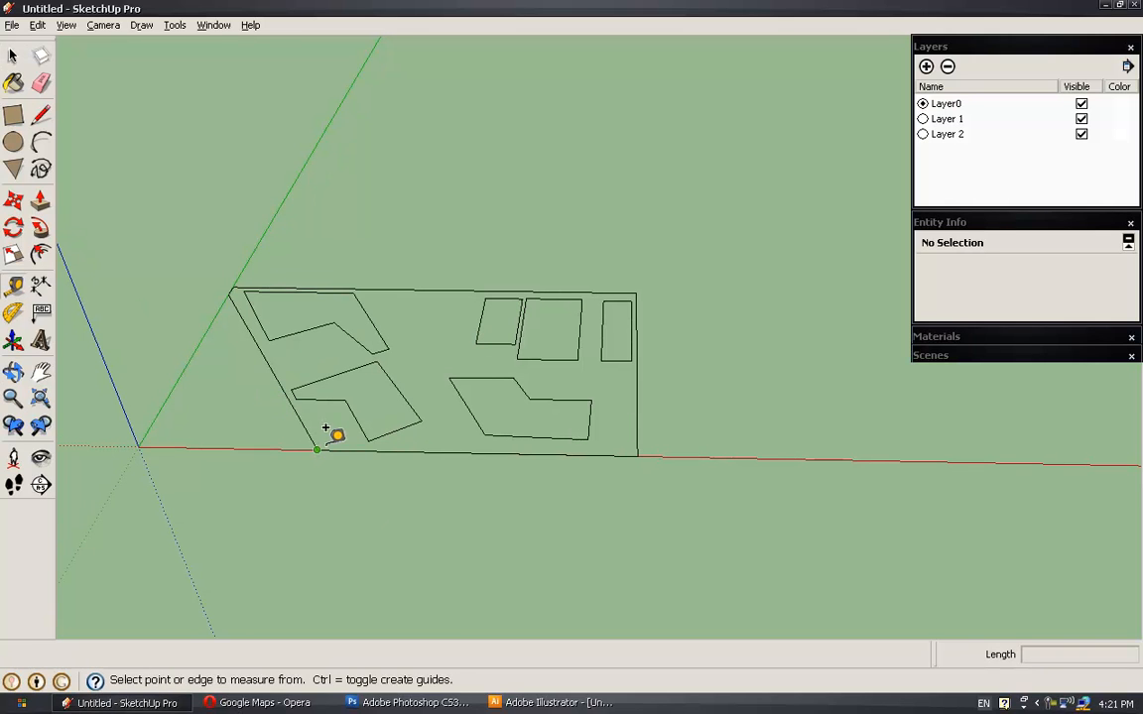
{"action": "left_click", "coordinate": [317, 450]}
{"action": "key", "text": "space"}
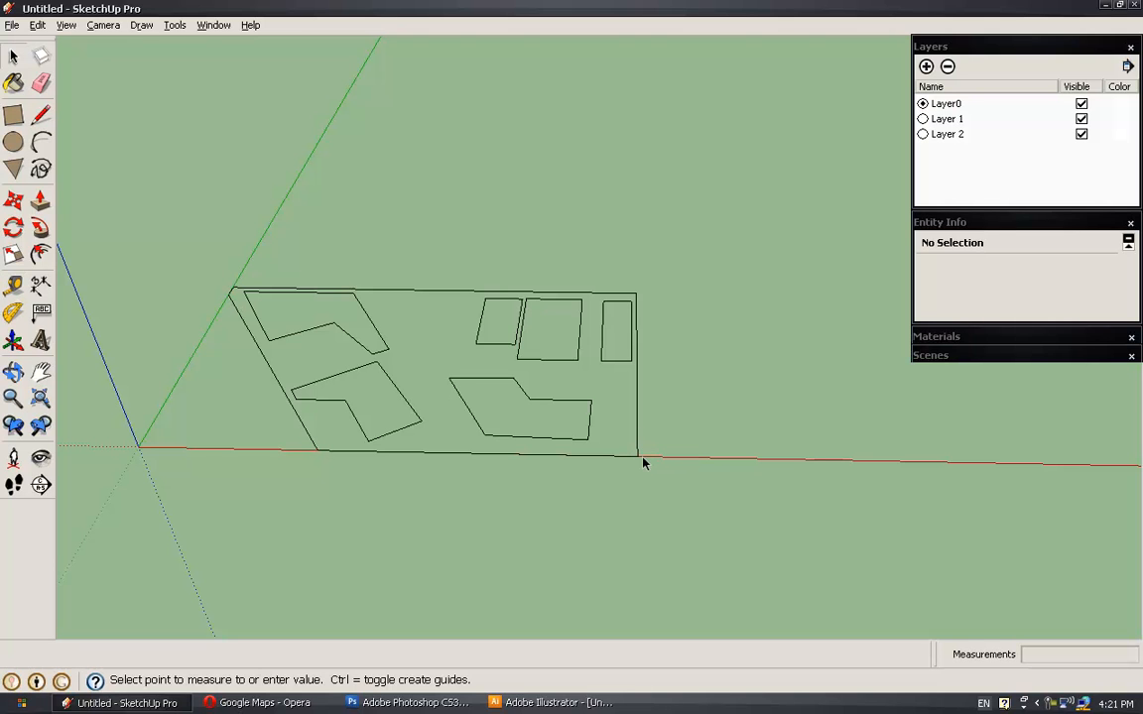
Open the Calculator, divide 101 by the block edge's SketchUp length to get the scale factor, and close it.
{"action": "key", "text": "alt+space"}
{"action": "type", "text": "cal"}
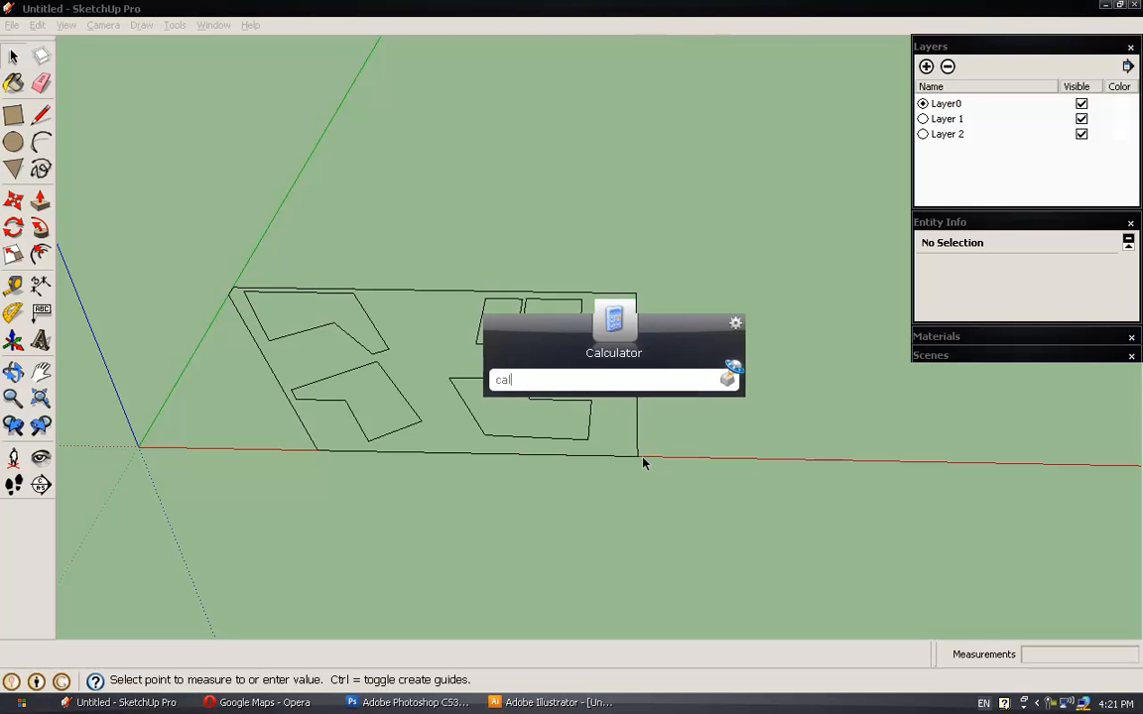
{"action": "key", "text": "Return"}
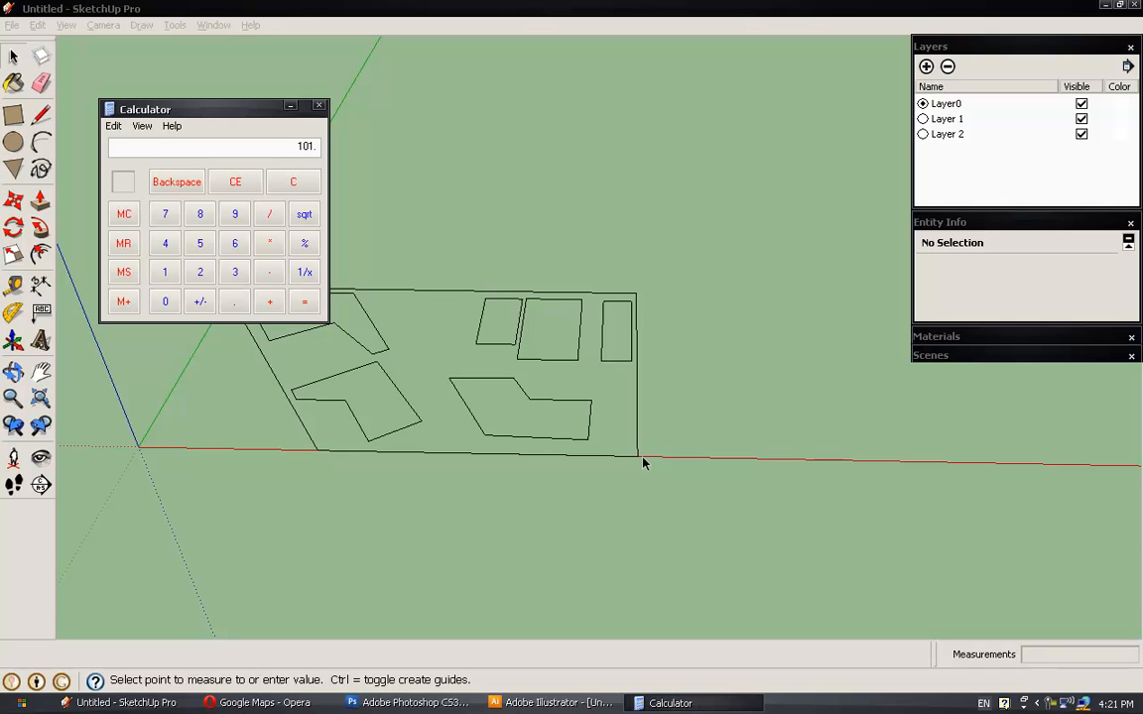
{"action": "key", "text": "Return"}
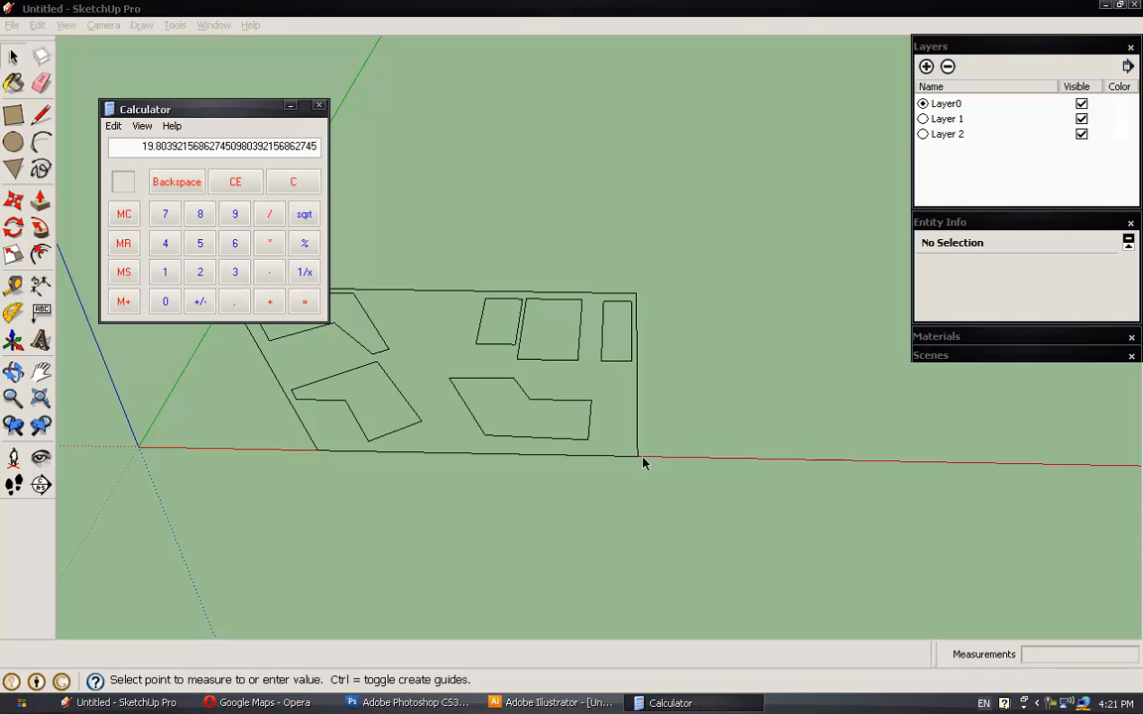
{"action": "left_click", "coordinate": [319, 106]}
Scale all imported block outlines uniformly about the origin corner by a factor of 19.8 and clear the selection.
{"action": "left_click_drag", "start_coordinate": [157, 200], "coordinate": [727, 528]}
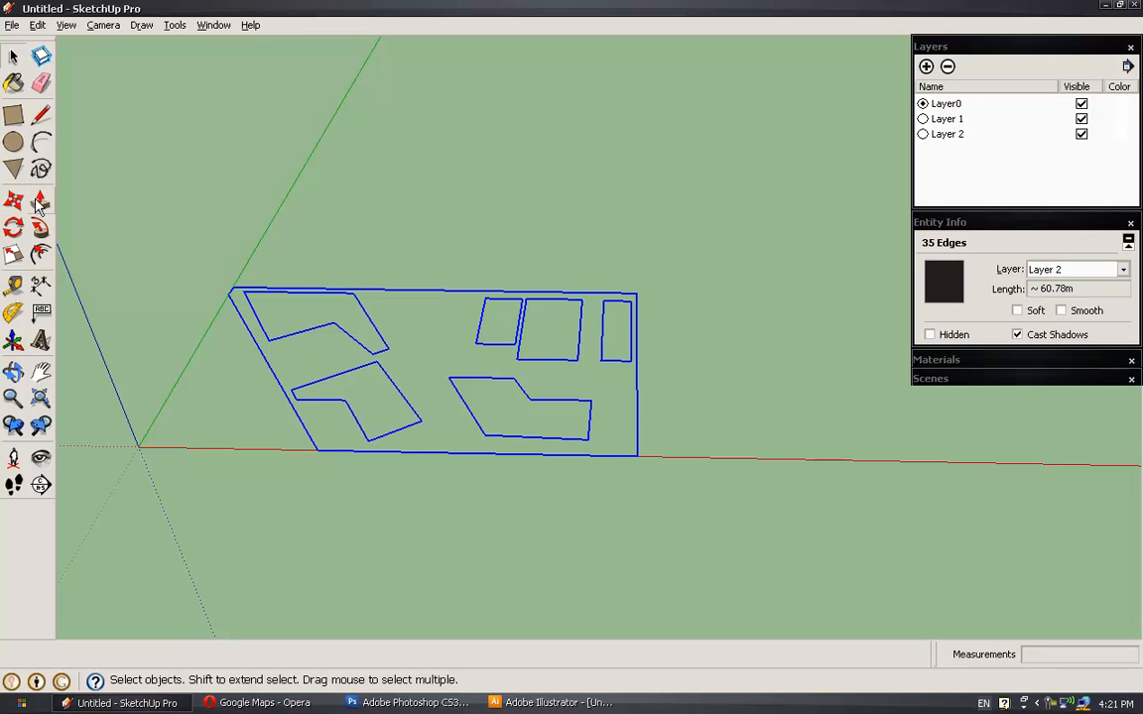
{"action": "left_click", "coordinate": [14, 253]}
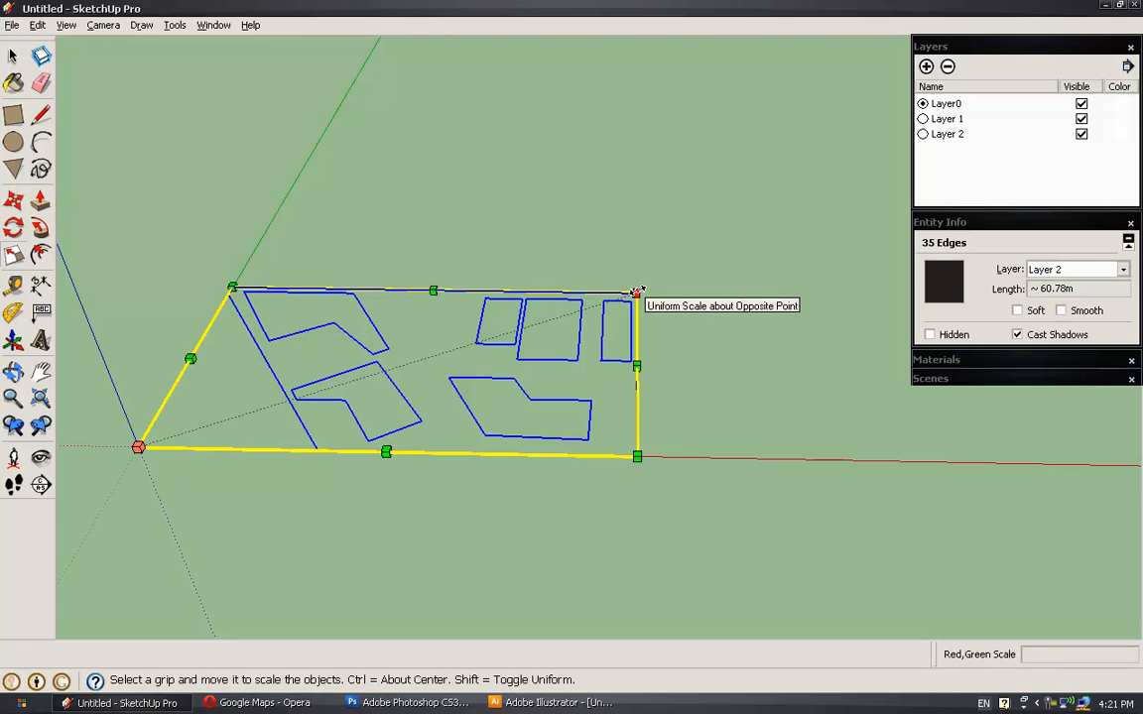
{"action": "left_click_drag", "start_coordinate": [638, 290], "coordinate": [751, 251]}
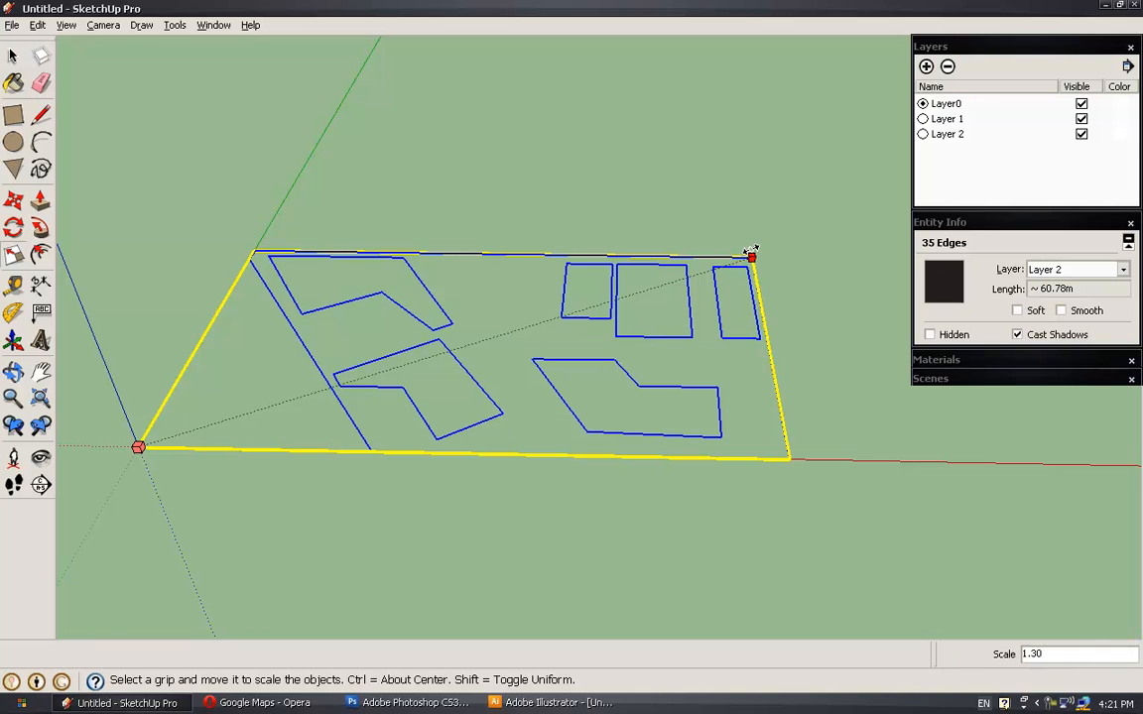
{"action": "type", "text": "19"}
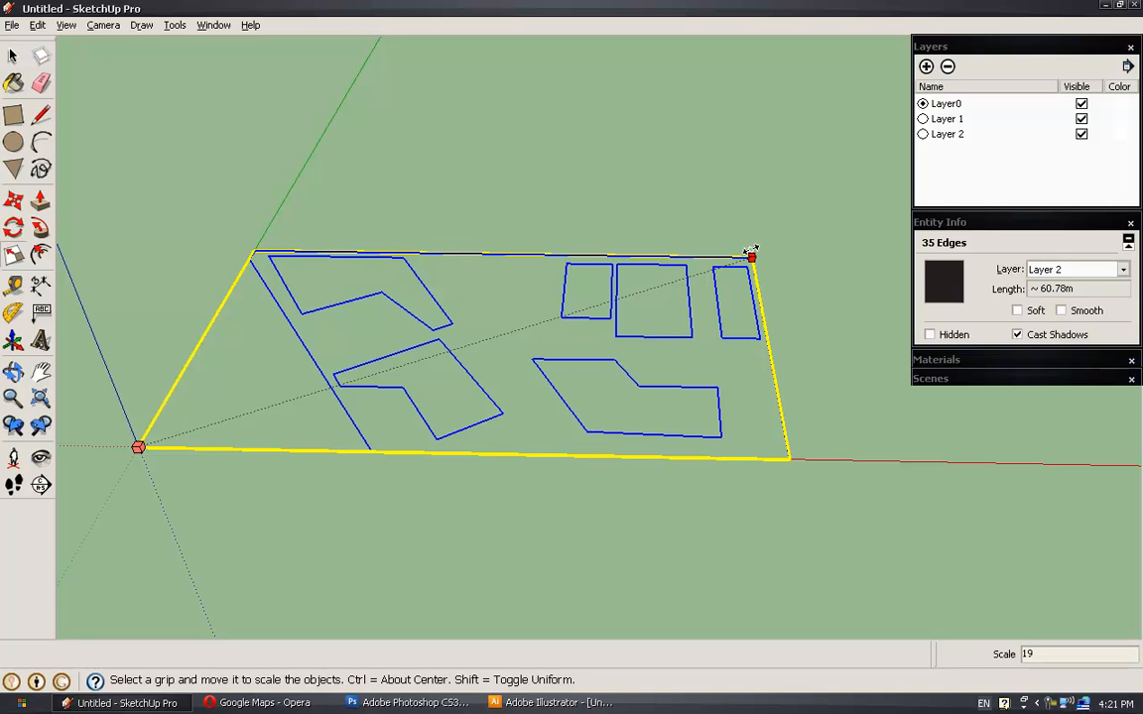
{"action": "key", "text": "Return"}
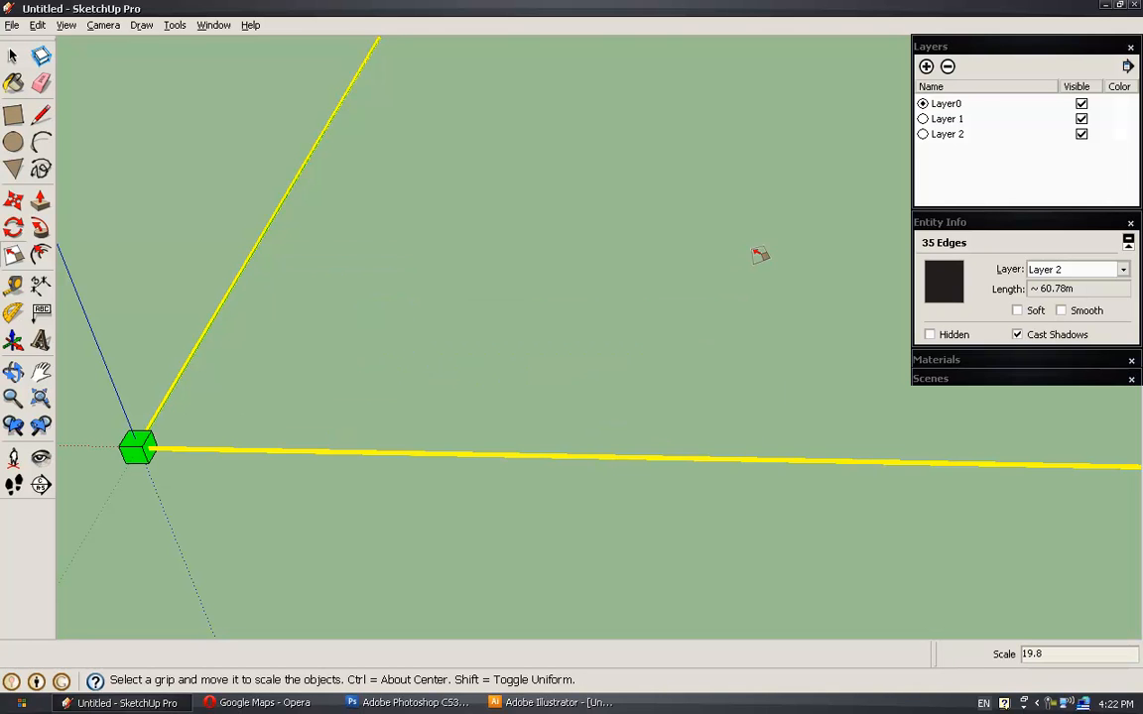
{"action": "key", "text": "space"}
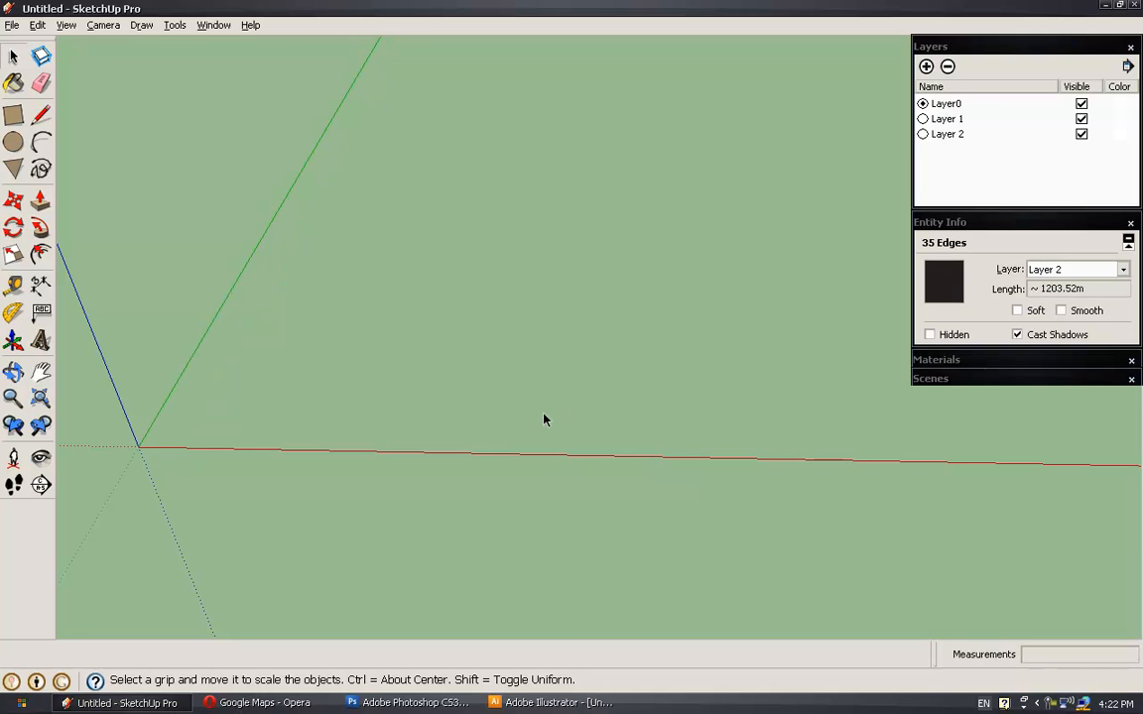
{"action": "scroll", "coordinate": [543, 420], "scroll_direction": "down", "scroll_amount": 3}
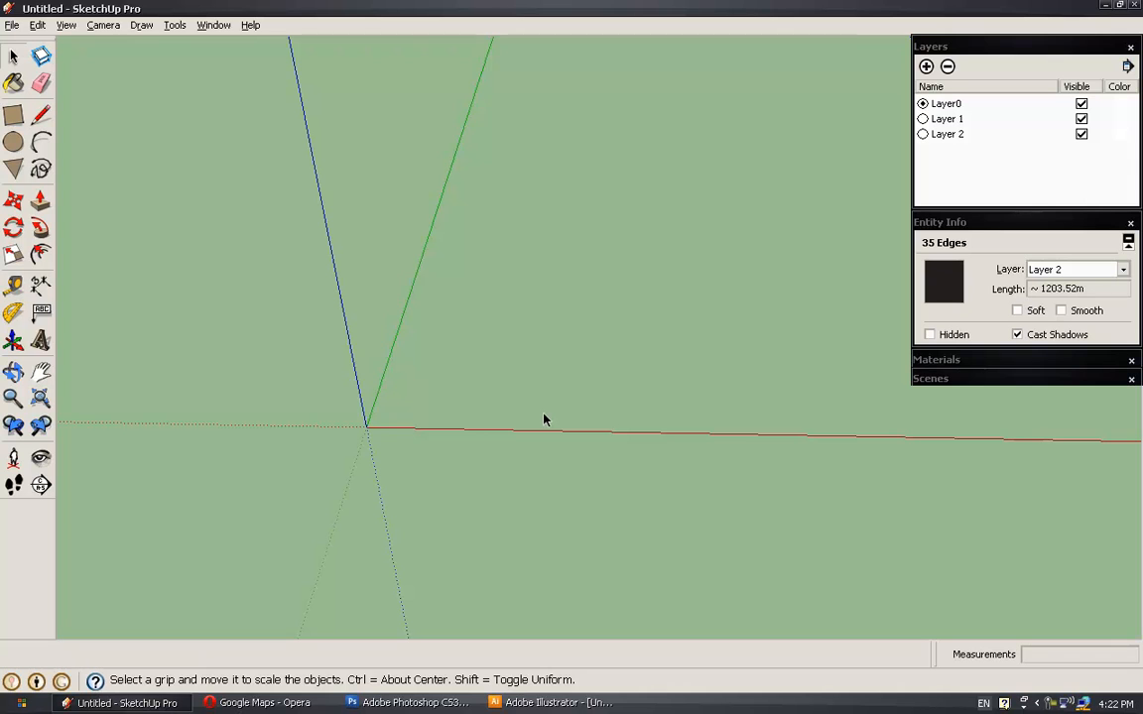
{"action": "scroll", "coordinate": [544, 419], "scroll_direction": "down", "scroll_amount": 3}
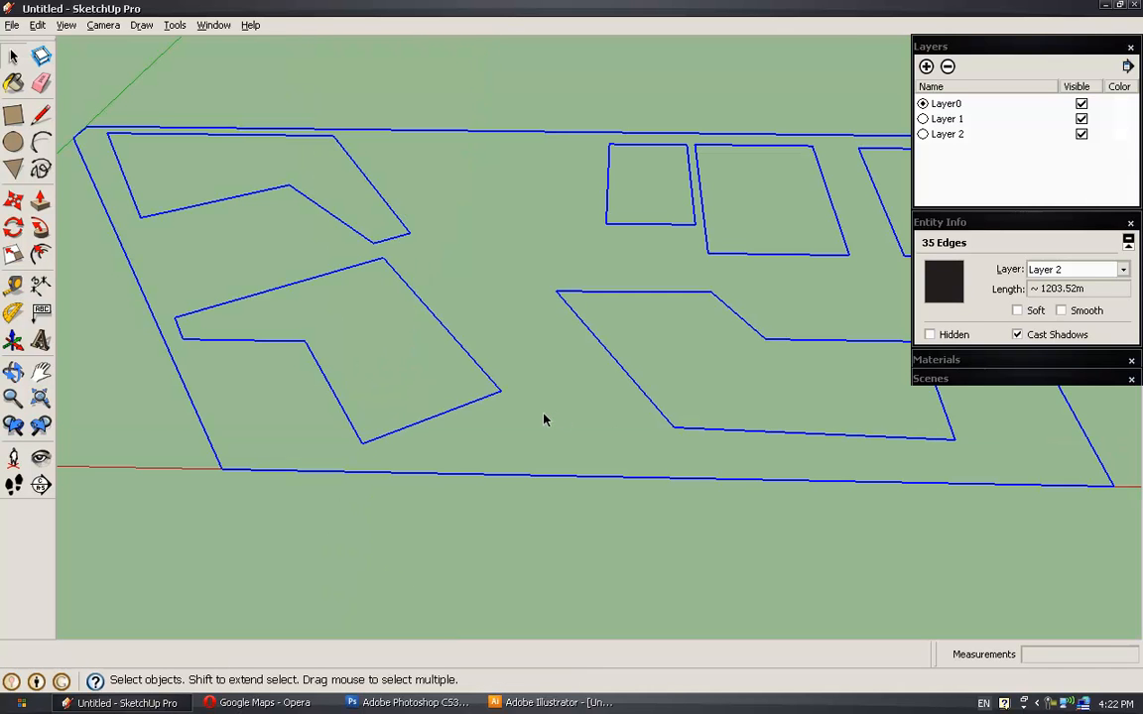
{"action": "scroll", "coordinate": [544, 419], "scroll_direction": "down", "scroll_amount": 2}
{"action": "scroll", "coordinate": [543, 420], "scroll_direction": "down", "scroll_amount": 2}
{"action": "left_click", "coordinate": [635, 432]}
Retrace the short southeastern edge of the southwestern building footprint with the Line tool to fill it with a face.
{"action": "middle_click_drag", "start_coordinate": [635, 433], "coordinate": [687, 390]}
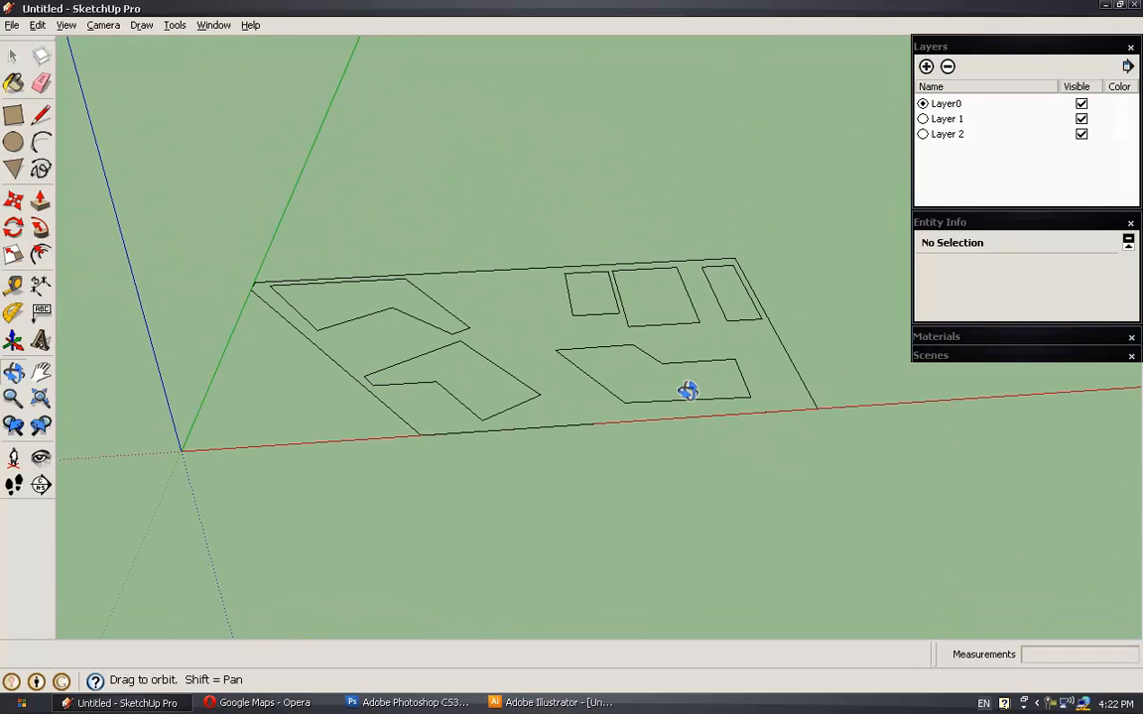
{"action": "middle_click_drag", "start_coordinate": [538, 380], "coordinate": [548, 375]}
{"action": "left_click", "coordinate": [528, 388]}
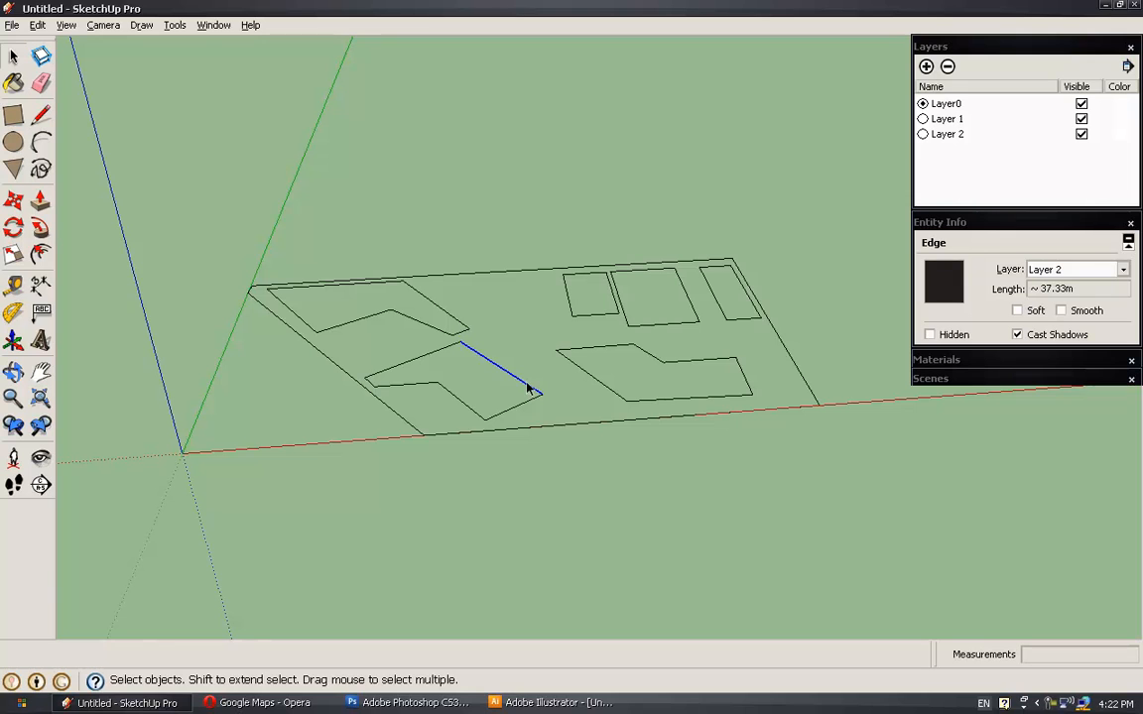
{"action": "key", "text": "l"}
{"action": "mouse_move", "coordinate": [549, 383]}
{"action": "middle_mouse_down"}
{"action": "mouse_move", "coordinate": [591, 390]}
{"action": "mouse_move", "coordinate": [566, 377]}
{"action": "middle_mouse_up"}
{"action": "scroll", "coordinate": [566, 381], "scroll_direction": "up", "scroll_amount": 3}
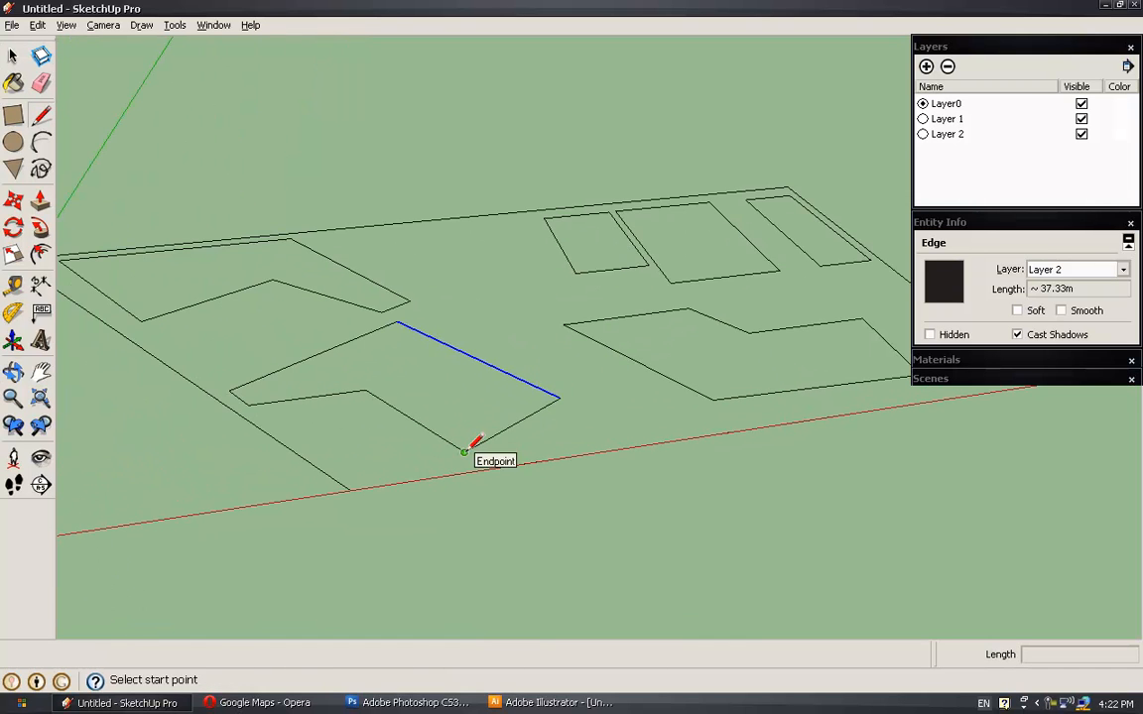
{"action": "left_click", "coordinate": [559, 397]}
{"action": "left_click", "coordinate": [465, 451]}
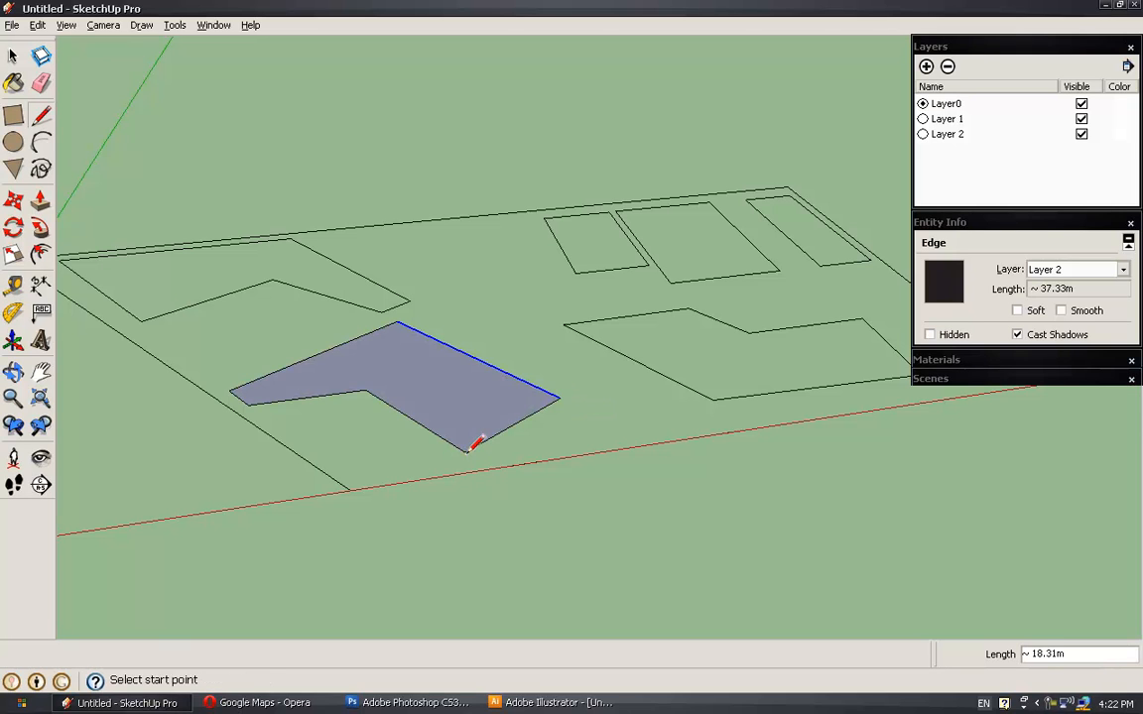
Retrace the southern edge of the southeastern building footprint to fill it with a face.
{"action": "left_click", "coordinate": [714, 398]}
{"action": "middle_click_drag", "start_coordinate": [865, 360], "coordinate": [727, 372], "text": "shift"}
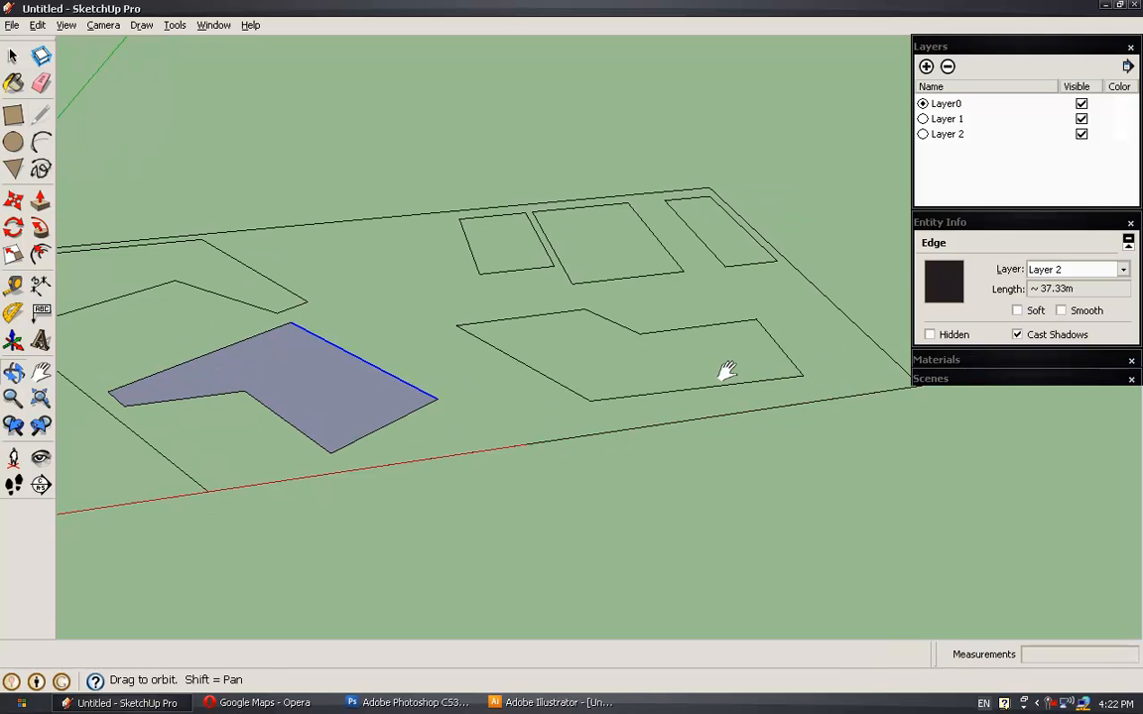
{"action": "left_click", "coordinate": [802, 376]}
Retrace one edge each of the three northeastern rectangular footprints and the northwestern footprint to fill them with faces.
{"action": "left_click", "coordinate": [726, 265]}
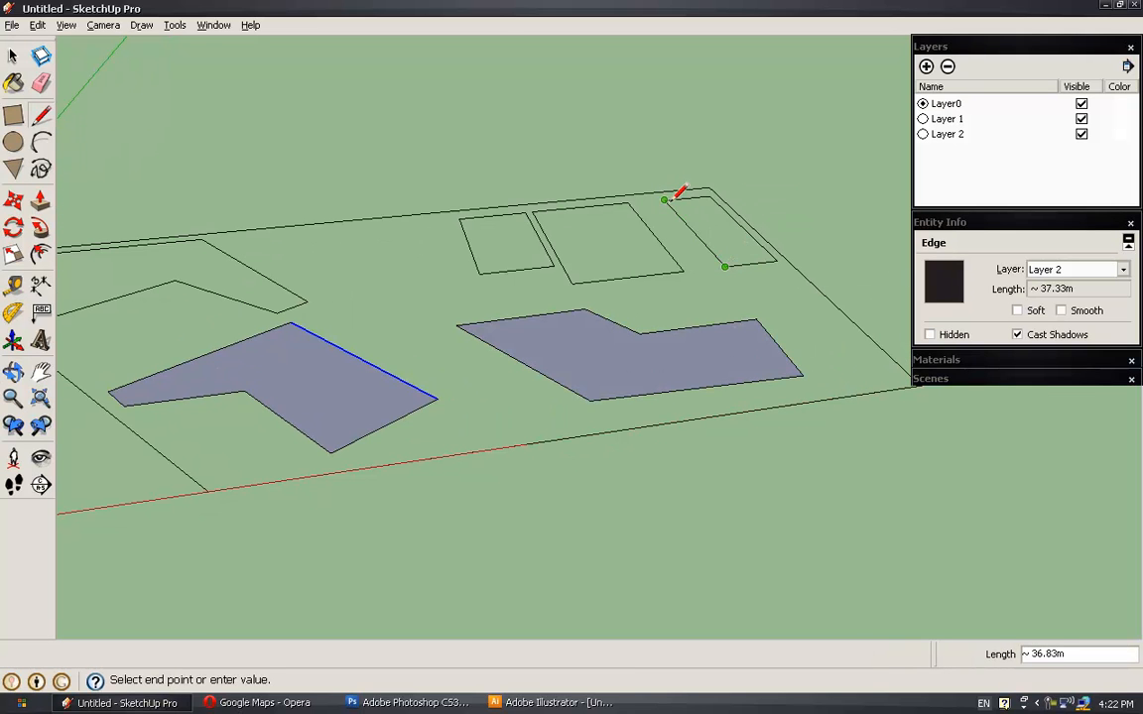
{"action": "left_click", "coordinate": [671, 199]}
{"action": "left_click", "coordinate": [683, 271]}
{"action": "left_click", "coordinate": [629, 201]}
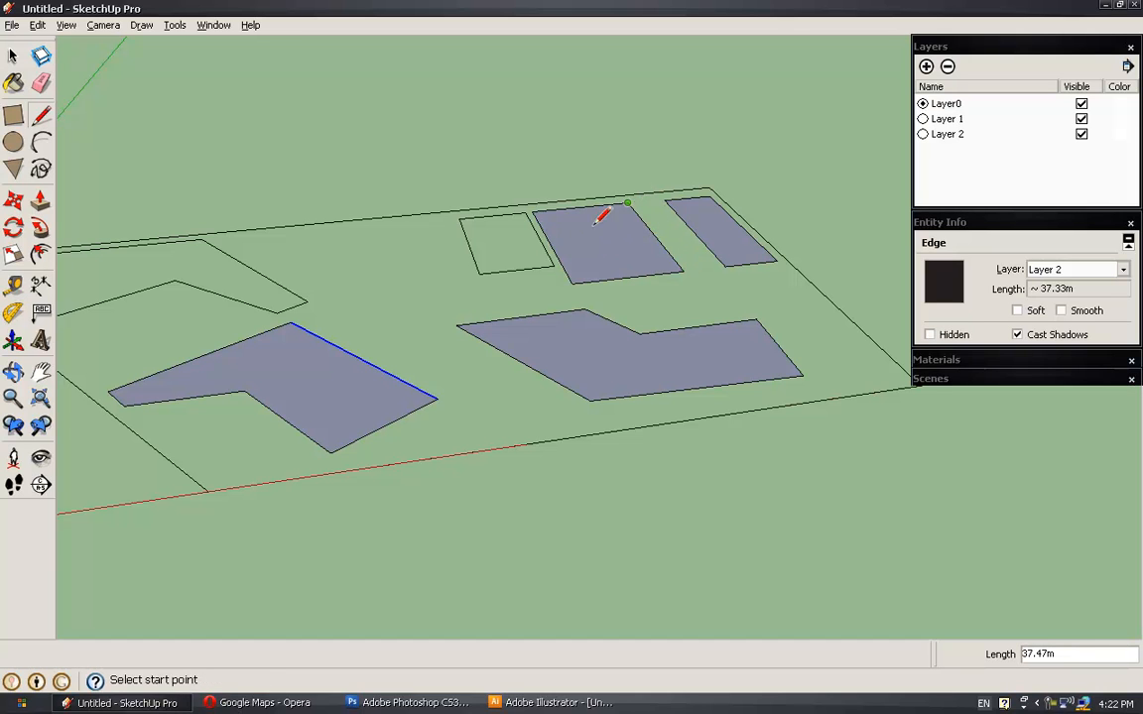
{"action": "left_click", "coordinate": [553, 266]}
{"action": "left_click", "coordinate": [527, 212]}
{"action": "left_click", "coordinate": [306, 300]}
{"action": "left_click", "coordinate": [202, 239]}
{"action": "key", "text": "space"}
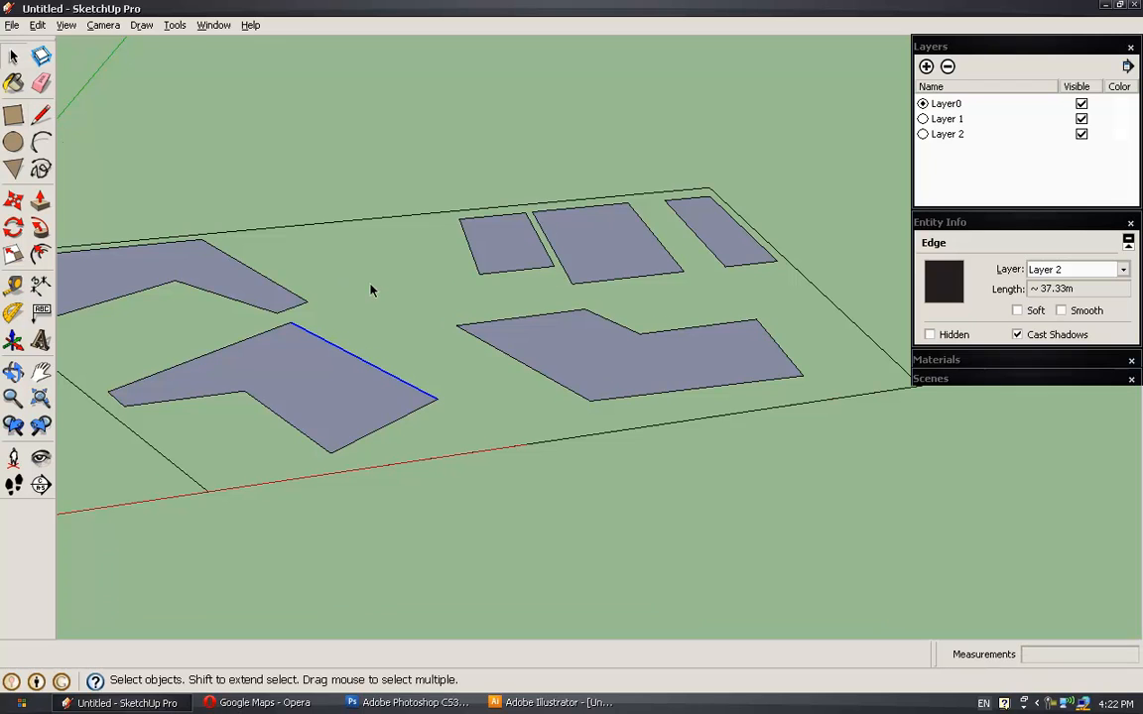
Select the southwestern footprint's face, check the buildings on the Google Maps satellite view, and return to SketchUp.
{"action": "scroll", "coordinate": [372, 288], "scroll_direction": "down", "scroll_amount": 4}
{"action": "mouse_move", "coordinate": [372, 289]}
{"action": "middle_mouse_down"}
{"action": "mouse_move", "coordinate": [441, 308]}
{"action": "mouse_move", "coordinate": [339, 258]}
{"action": "mouse_move", "coordinate": [475, 308]}
{"action": "middle_mouse_up"}
{"action": "left_click", "coordinate": [416, 318]}
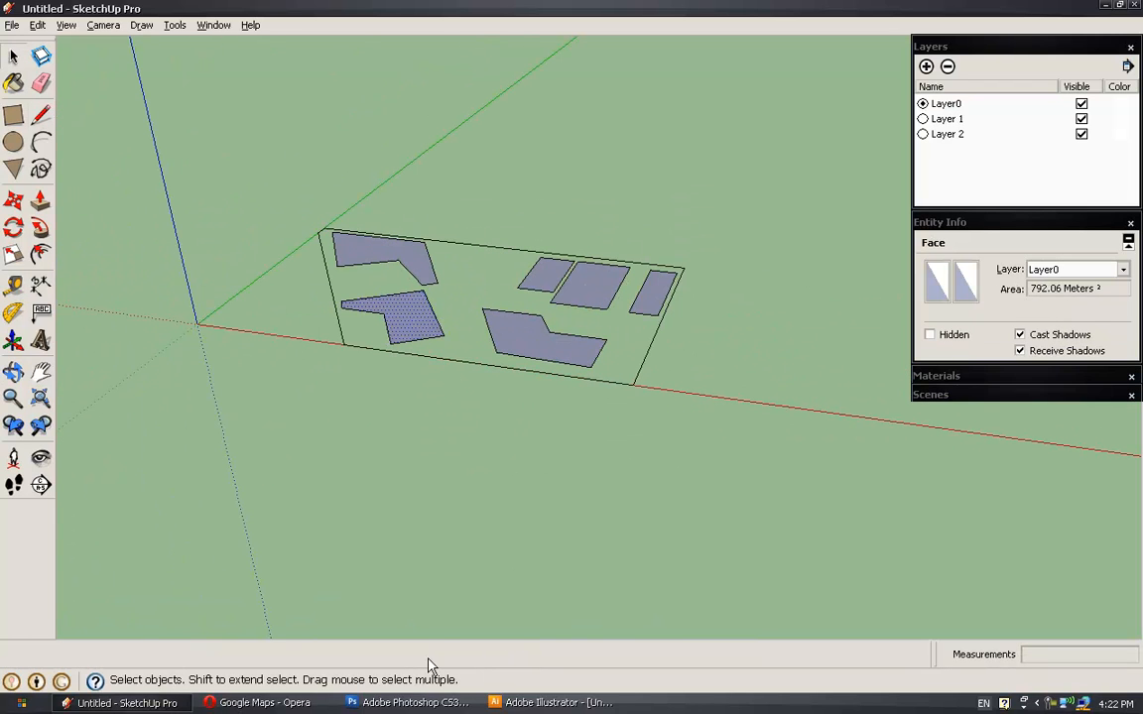
{"action": "left_click", "coordinate": [256, 703]}
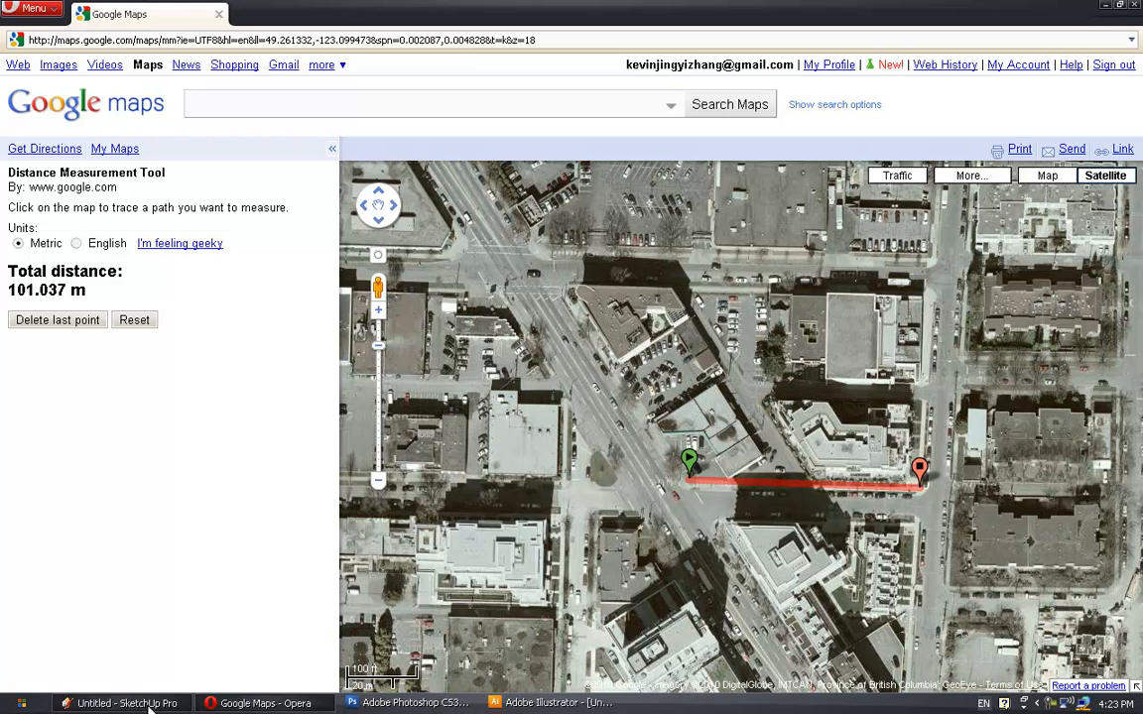
{"action": "left_click", "coordinate": [114, 703]}
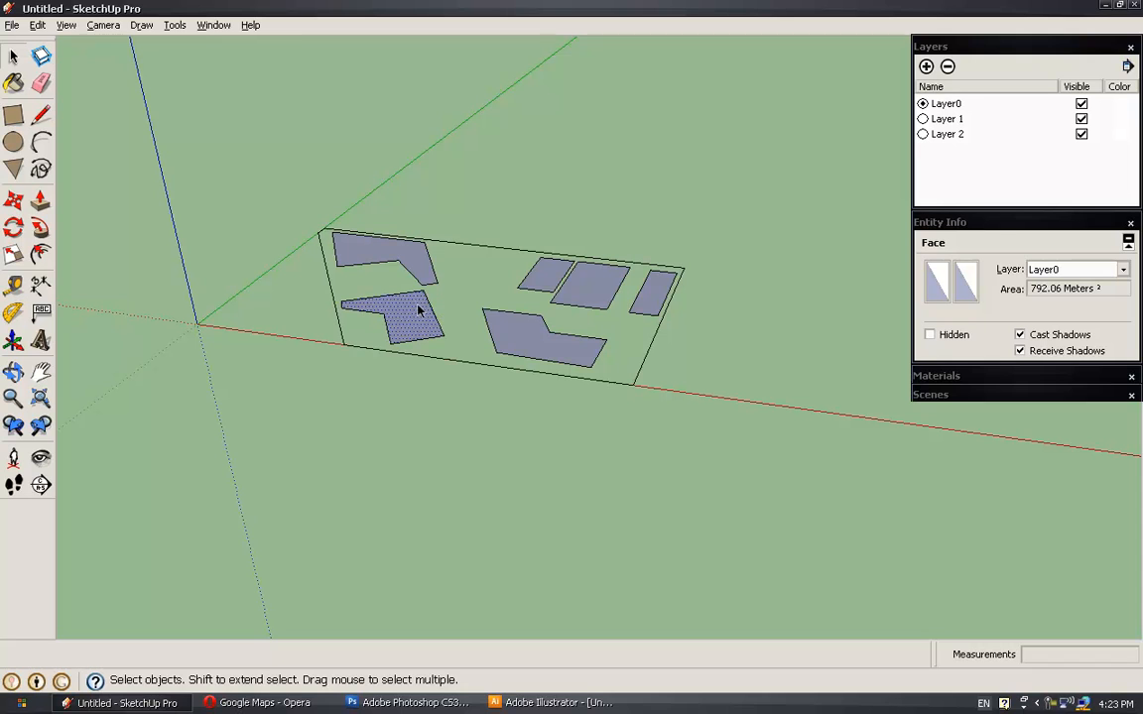
Push/Pull the southwestern building footprint up 6 m.
{"action": "left_click", "coordinate": [41, 204]}
{"action": "mouse_move", "coordinate": [399, 323]}
{"action": "left_mouse_down"}
{"action": "mouse_move", "coordinate": [400, 276]}
{"action": "mouse_move", "coordinate": [403, 319]}
{"action": "mouse_move", "coordinate": [408, 310]}
{"action": "left_mouse_up"}
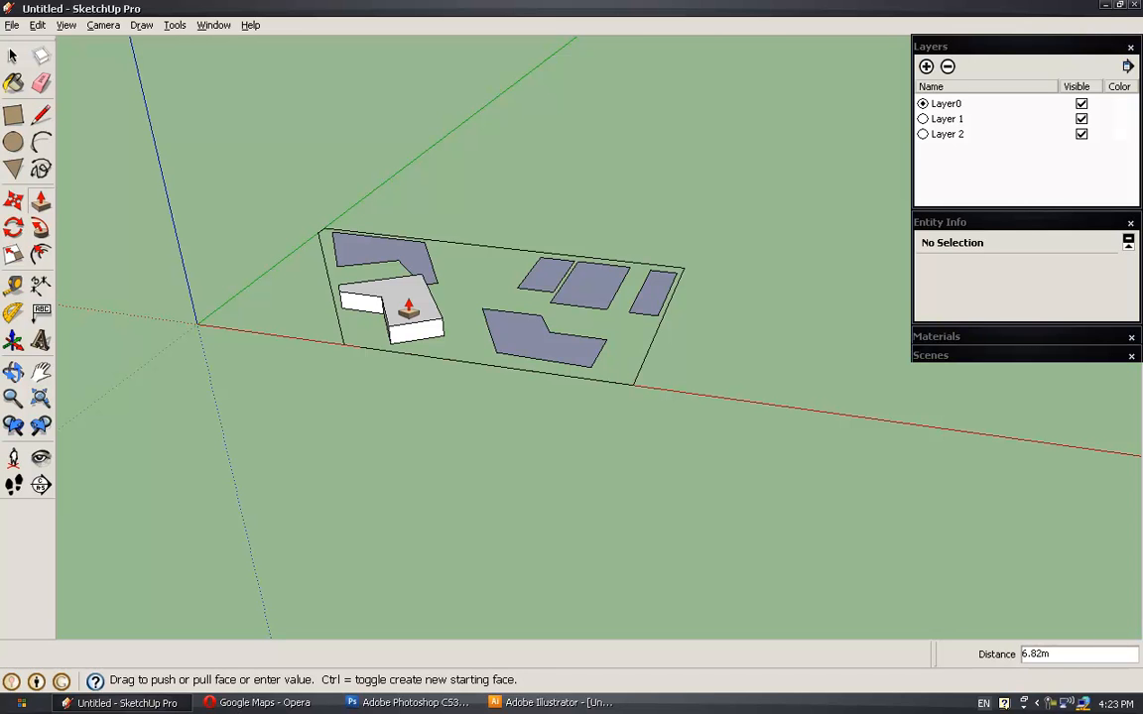
{"action": "type", "text": "6"}
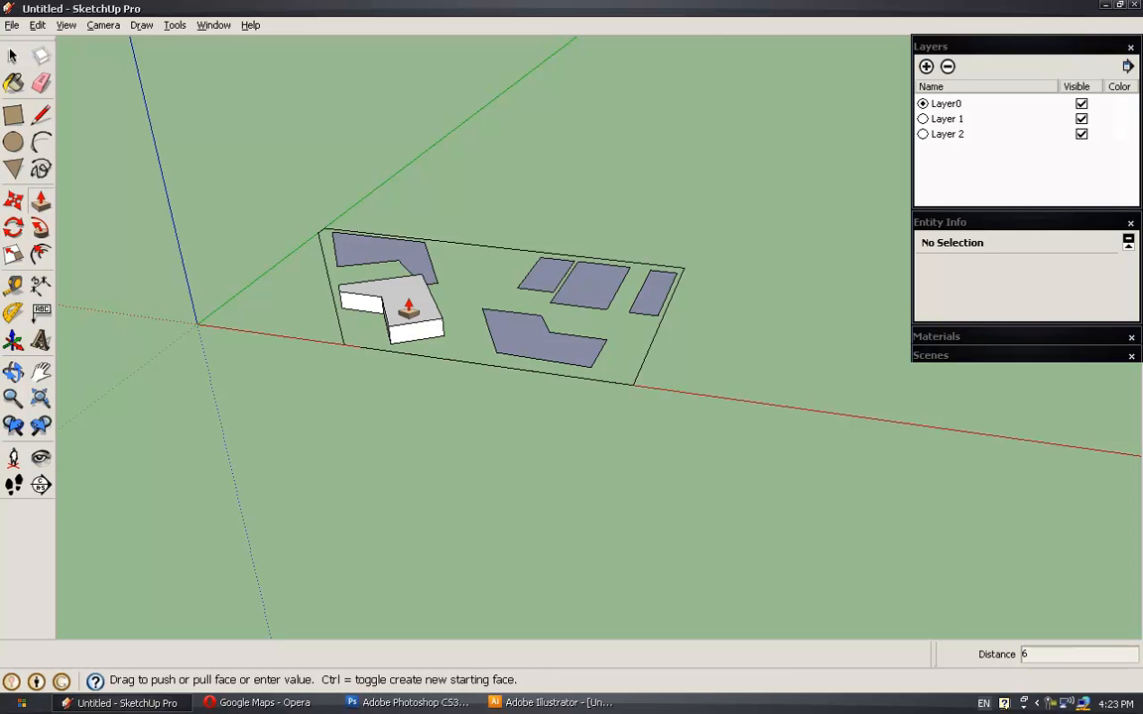
{"action": "key", "text": "Return"}
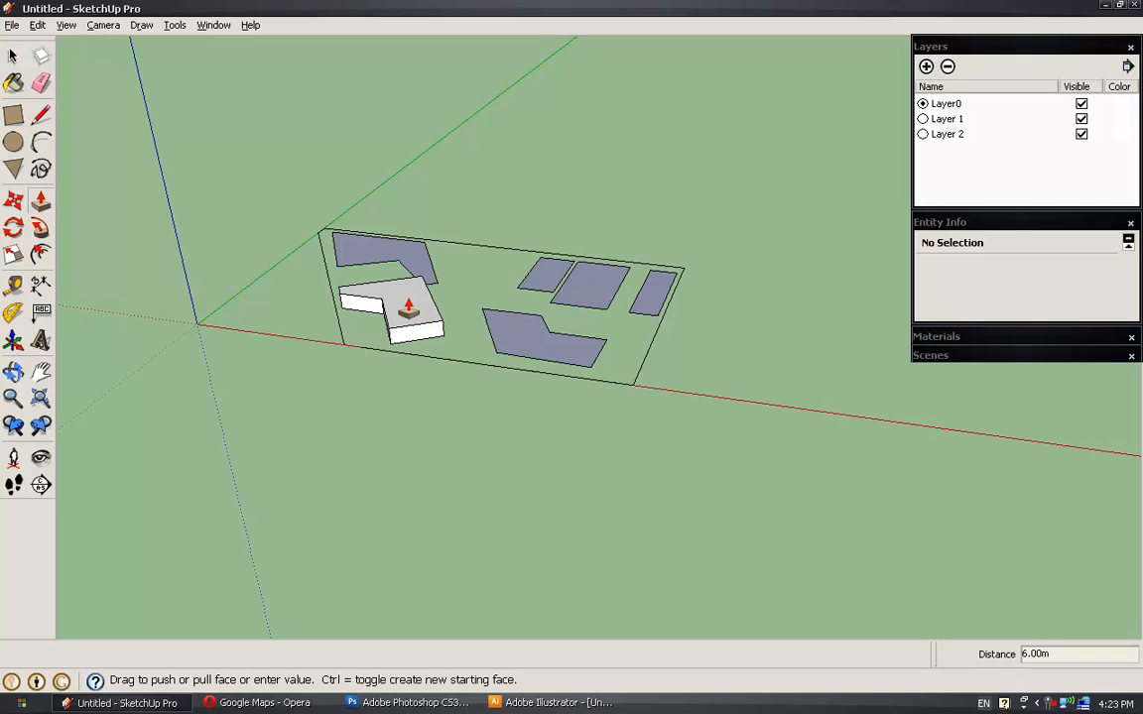
Push/Pull the southeastern and northwestern building footprints up freehand into tall blocks.
{"action": "left_click", "coordinate": [538, 340]}
{"action": "left_click", "coordinate": [532, 260]}
{"action": "left_click", "coordinate": [403, 263]}
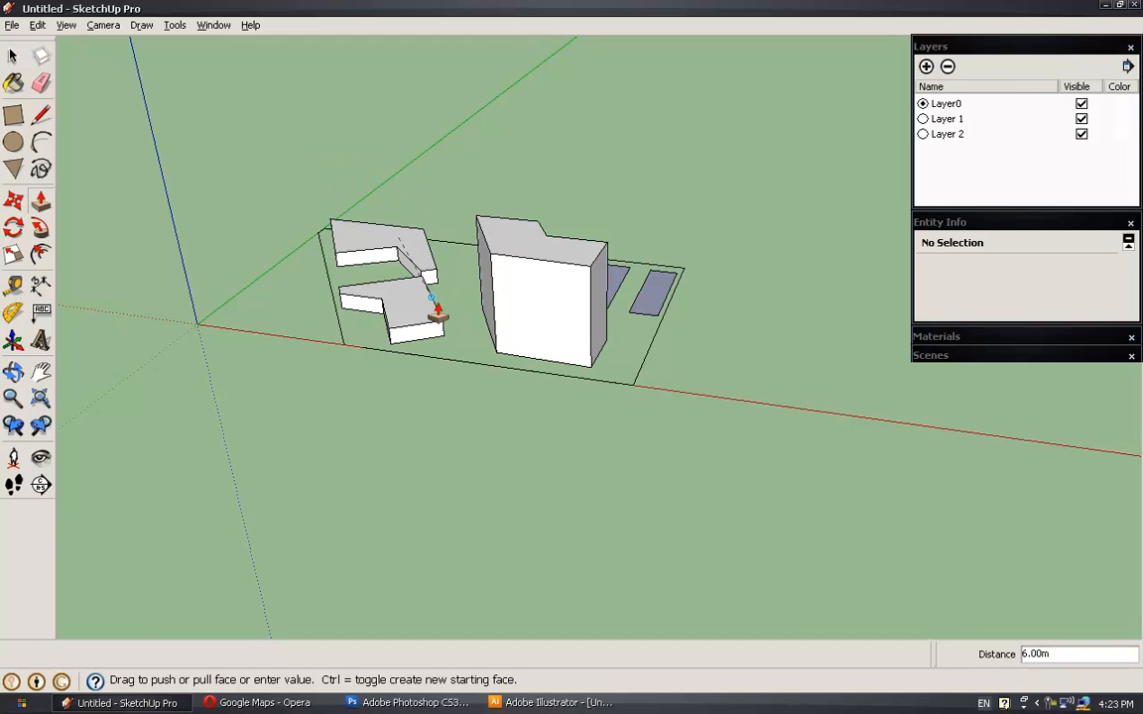
{"action": "left_click", "coordinate": [491, 260]}
Push/Pull the three northeastern rectangular footprints up into low blocks.
{"action": "middle_click_drag", "start_coordinate": [605, 350], "coordinate": [179, 402]}
{"action": "left_click", "coordinate": [650, 340]}
{"action": "left_click", "coordinate": [651, 317]}
{"action": "left_click", "coordinate": [643, 292]}
{"action": "left_click", "coordinate": [639, 276]}
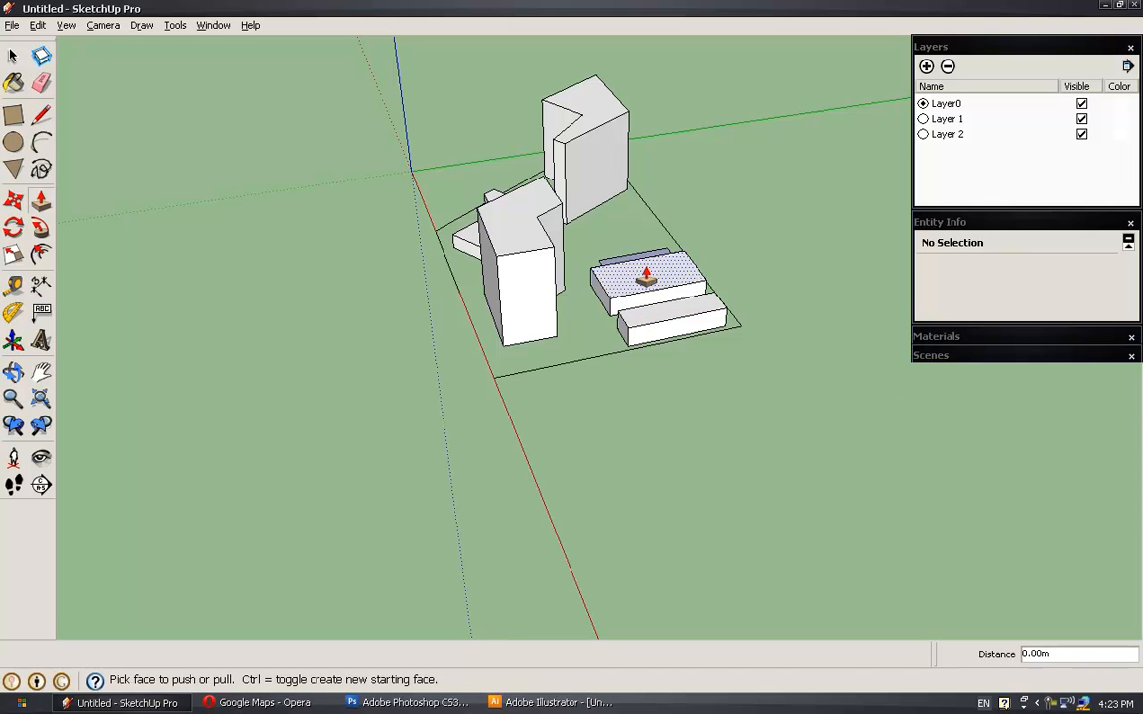
{"action": "left_click", "coordinate": [638, 260]}
{"action": "left_click", "coordinate": [650, 305]}
{"action": "key", "text": "space"}
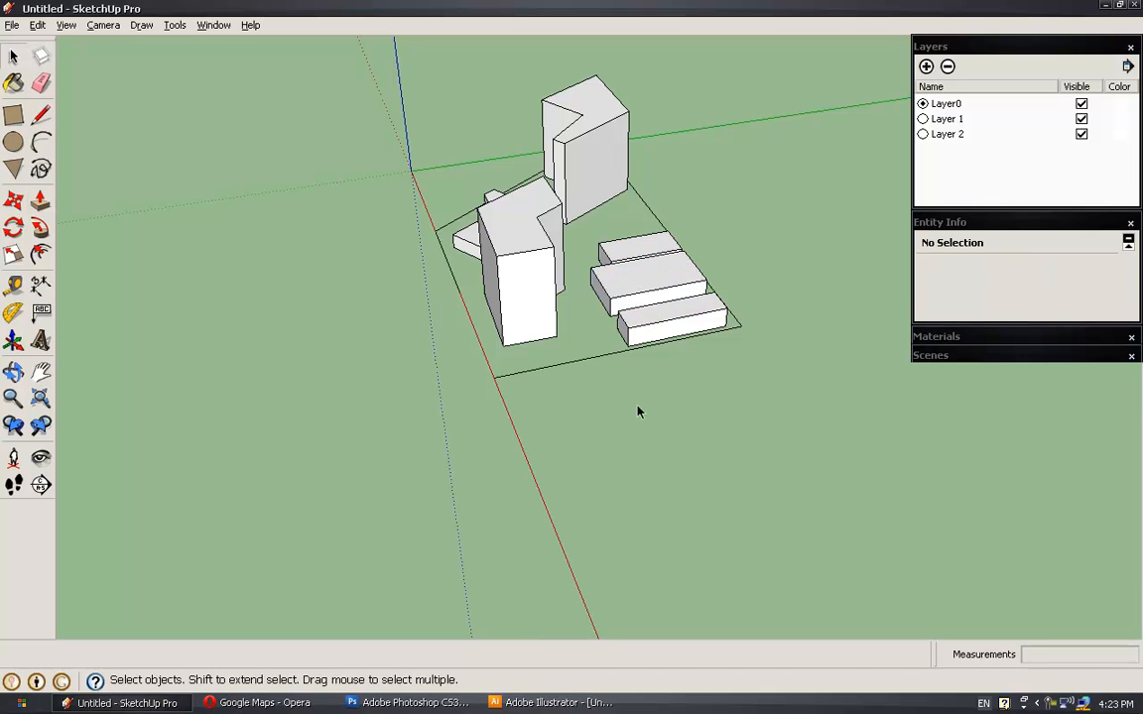
Select the entire easternmost low block with all its connected faces and edges.
{"action": "middle_click_drag", "start_coordinate": [474, 410], "coordinate": [644, 384]}
{"action": "left_click", "coordinate": [647, 373]}
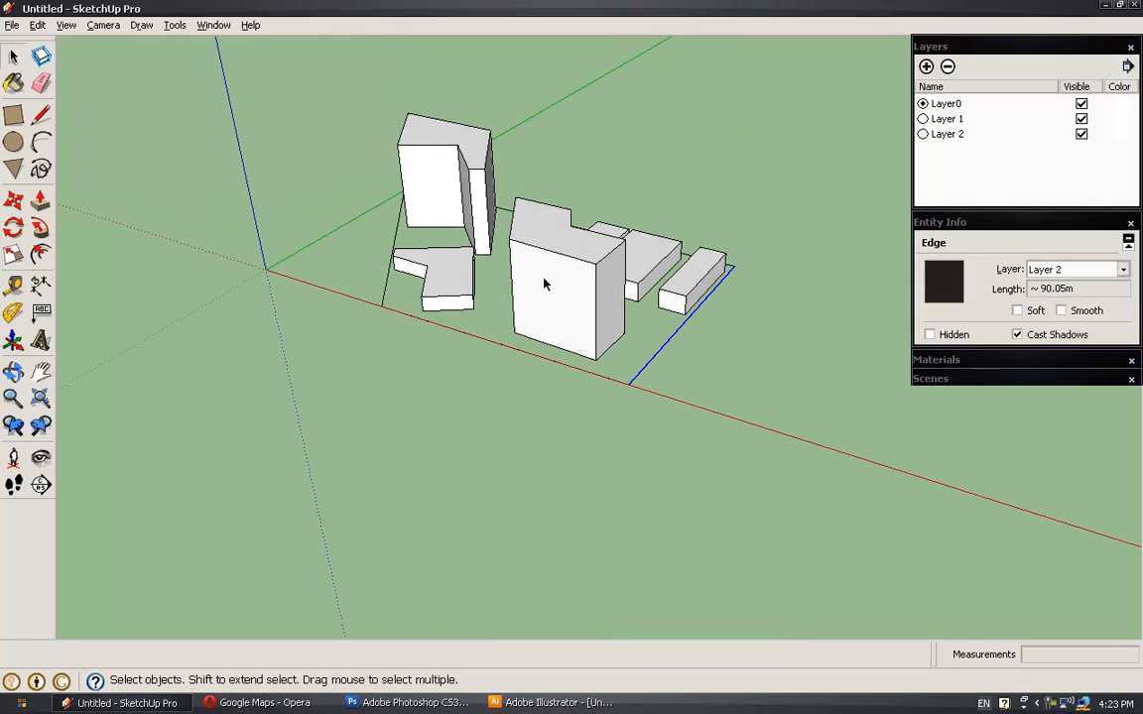
{"action": "middle_click_drag", "start_coordinate": [542, 285], "coordinate": [816, 317]}
{"action": "middle_click_drag", "start_coordinate": [420, 330], "coordinate": [653, 273]}
{"action": "scroll", "coordinate": [705, 281], "scroll_direction": "up", "scroll_amount": 5}
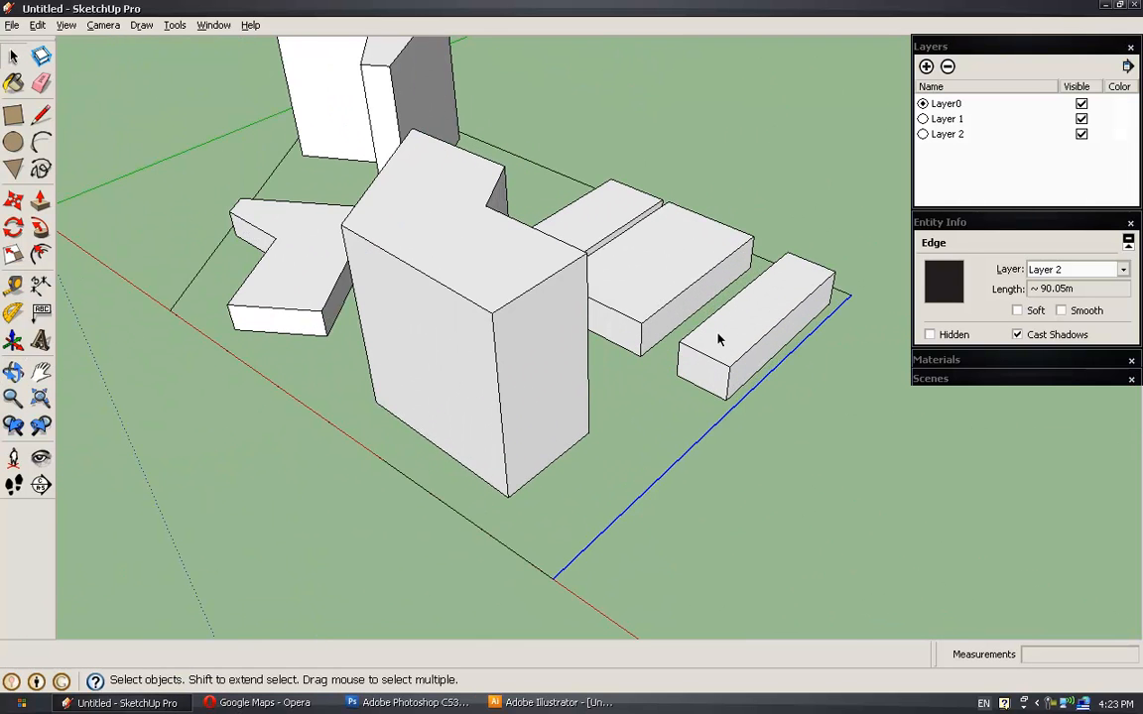
{"action": "triple_click", "coordinate": [719, 340]}
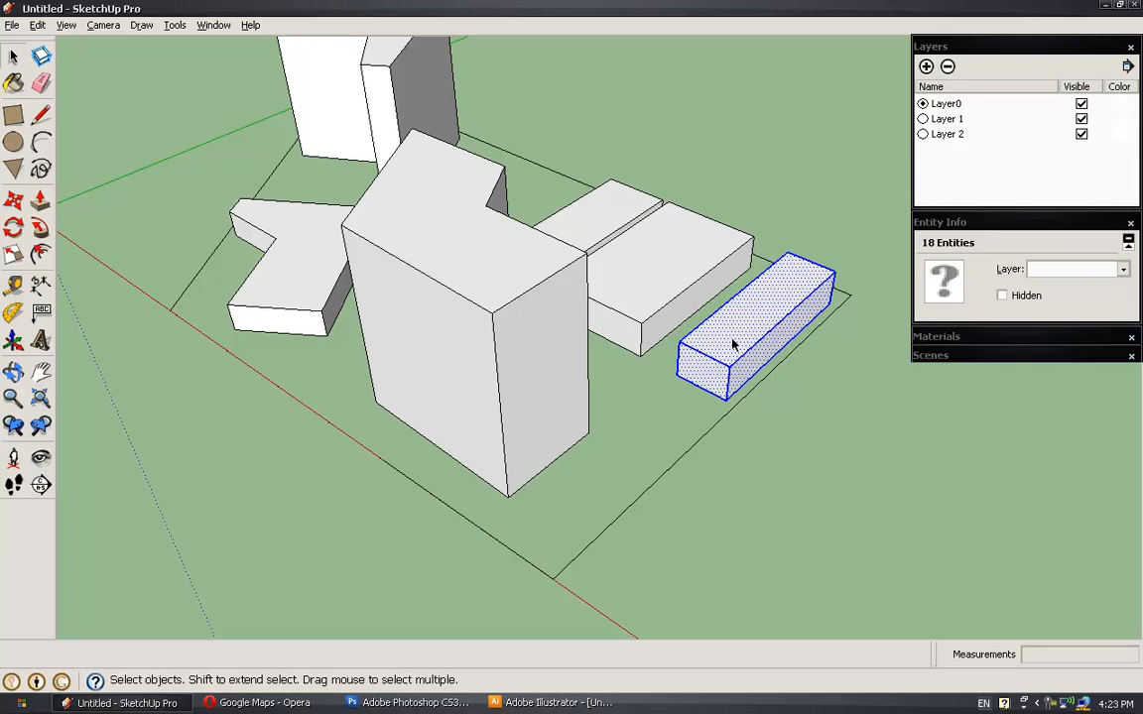
{"action": "left_click", "coordinate": [733, 344]}
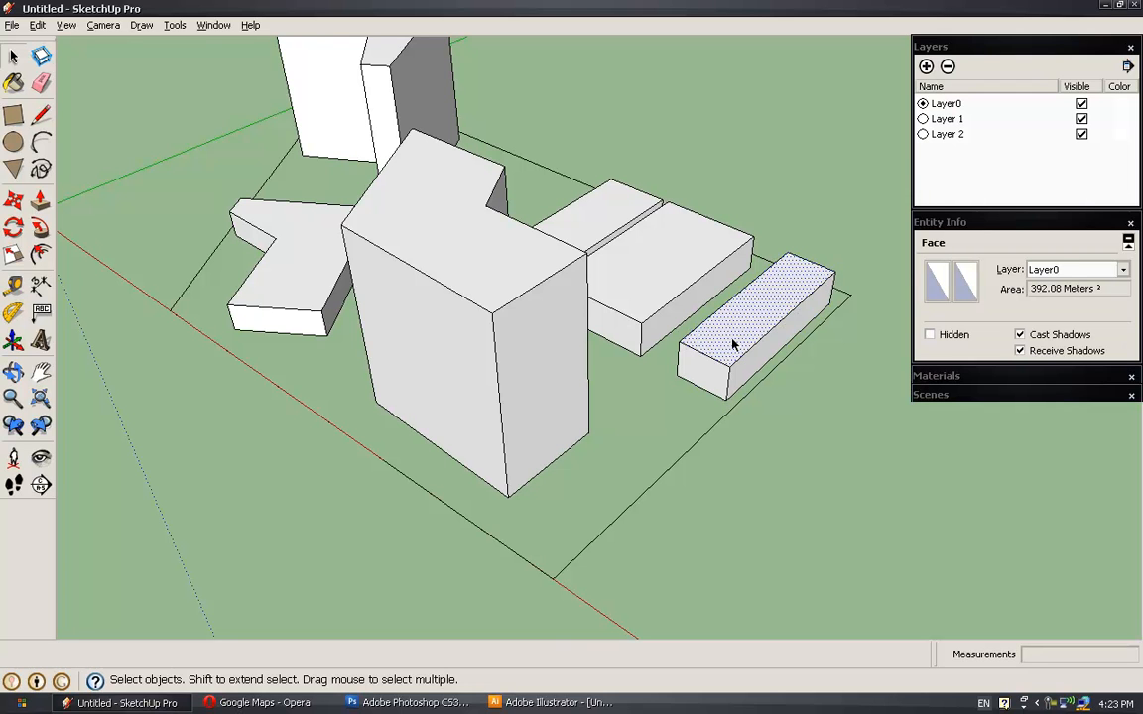
{"action": "scroll", "coordinate": [733, 345], "scroll_direction": "up", "scroll_amount": 1}
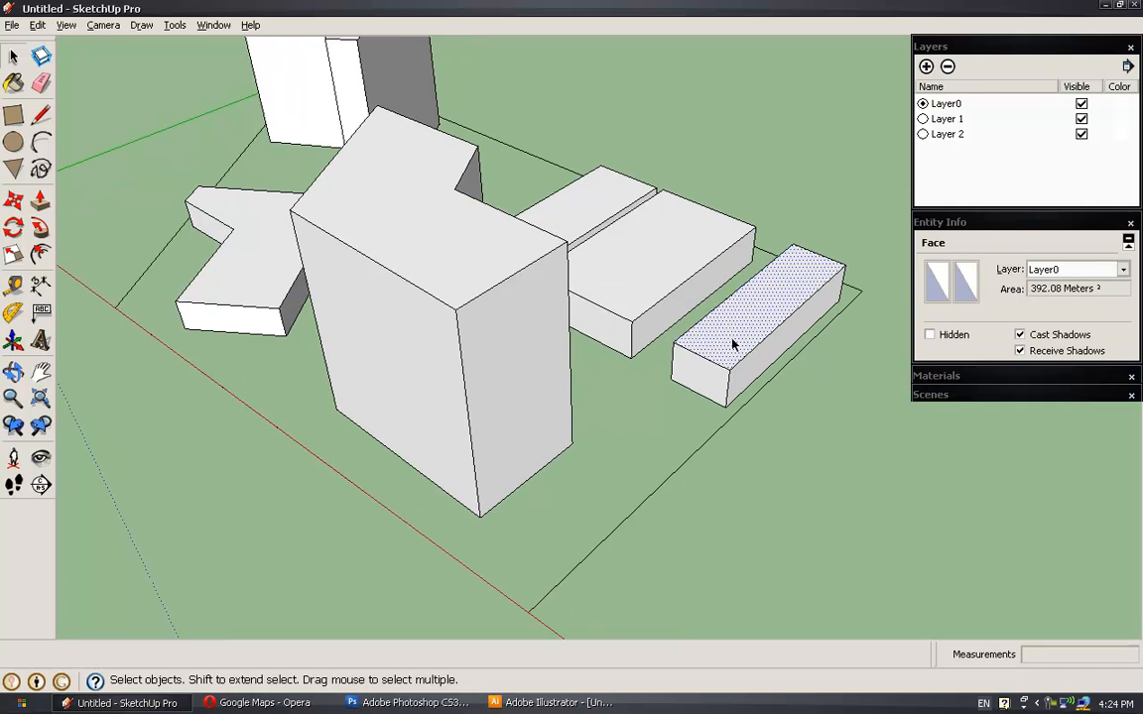
{"action": "double_click", "coordinate": [734, 344]}
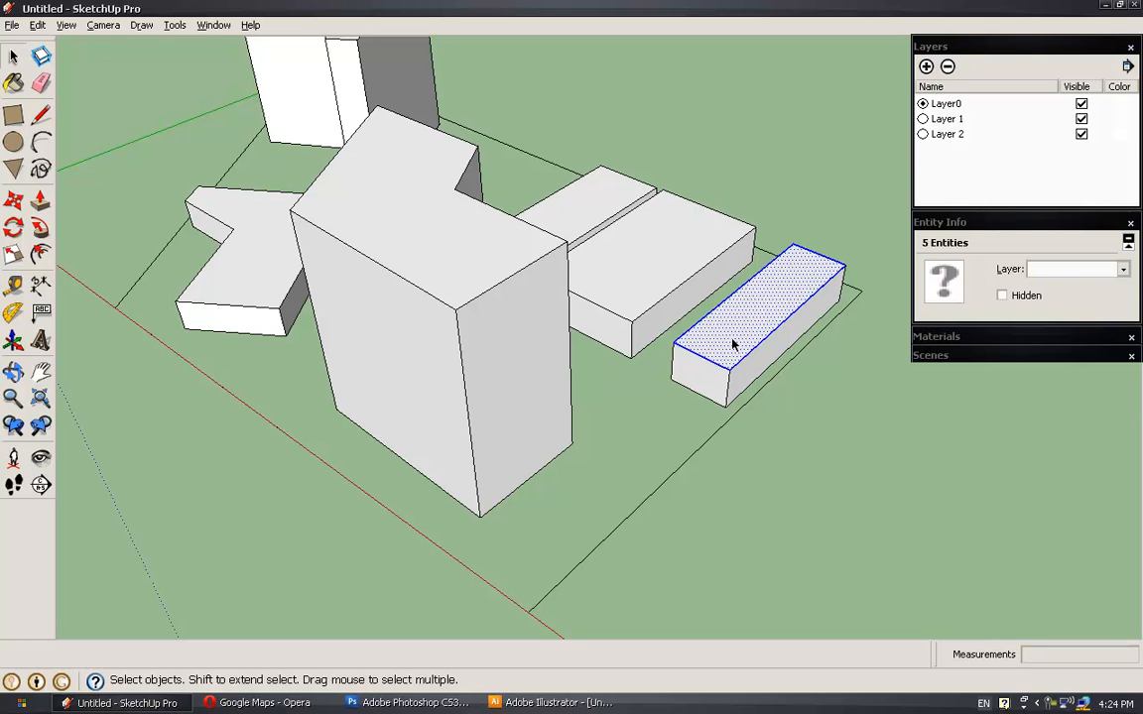
{"action": "triple_click", "coordinate": [733, 344]}
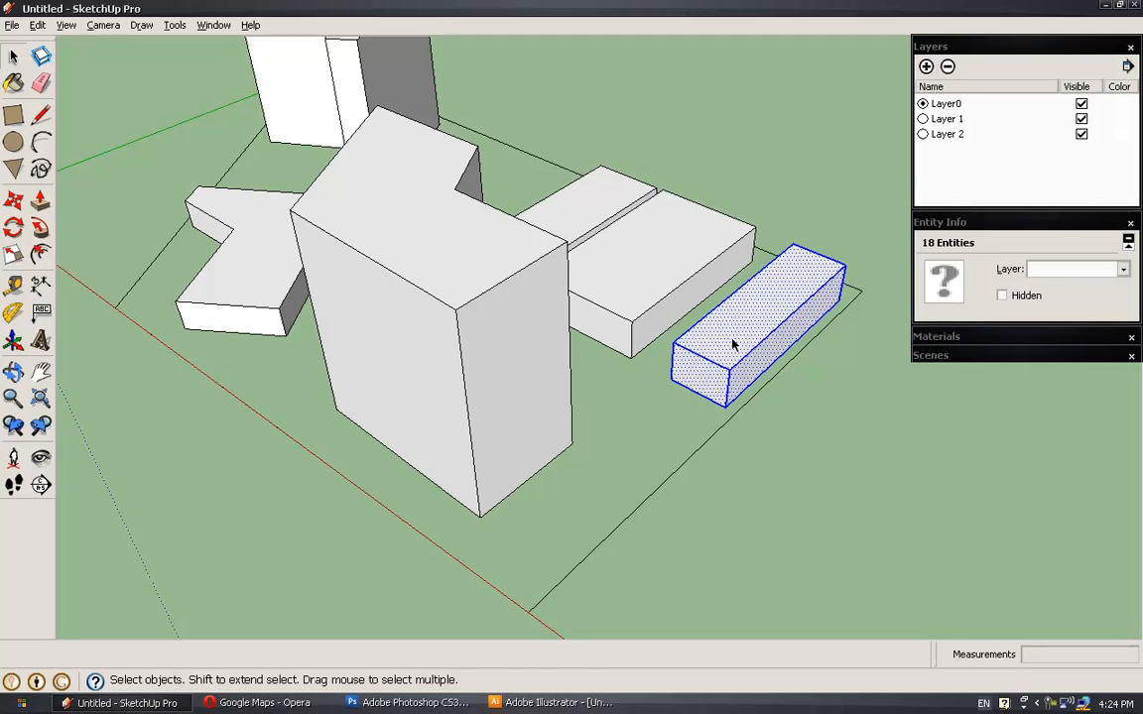
Move the selected easternmost low block flush against the side of the neighbouring low block.
{"action": "key", "text": "m"}
{"action": "left_click", "coordinate": [675, 342]}
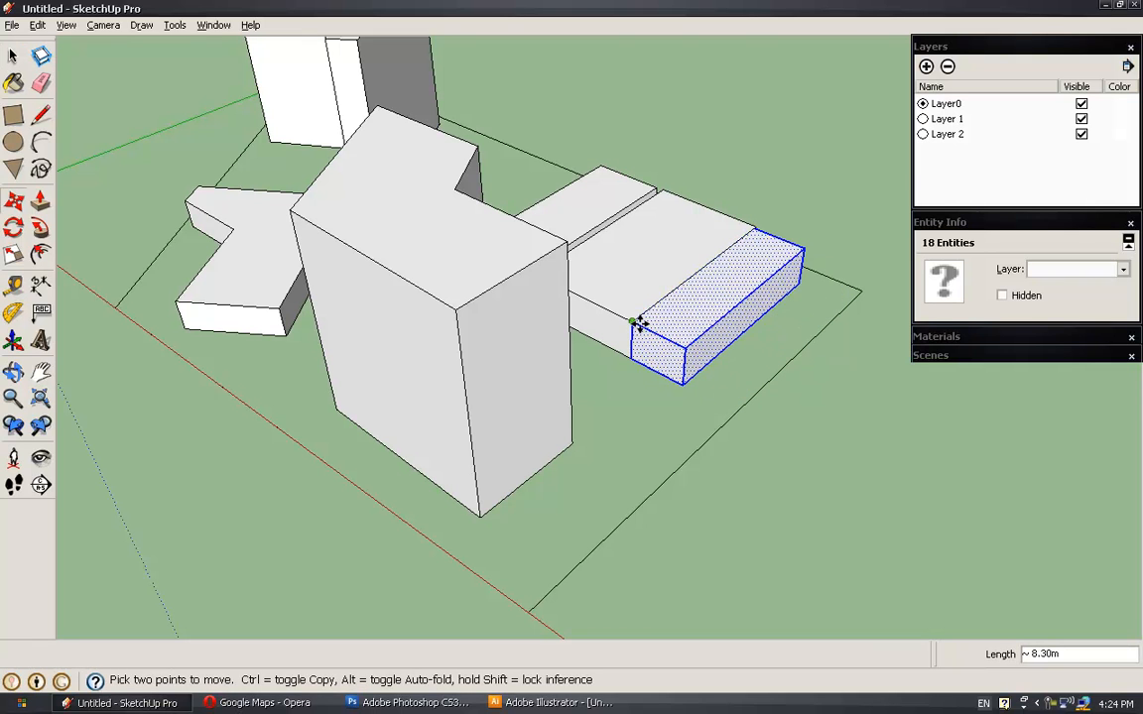
{"action": "left_click", "coordinate": [635, 323]}
{"action": "key", "text": "space"}
Try to move only the top face of the relocated block along the red axis.
{"action": "left_click", "coordinate": [758, 362]}
{"action": "left_click", "coordinate": [684, 317]}
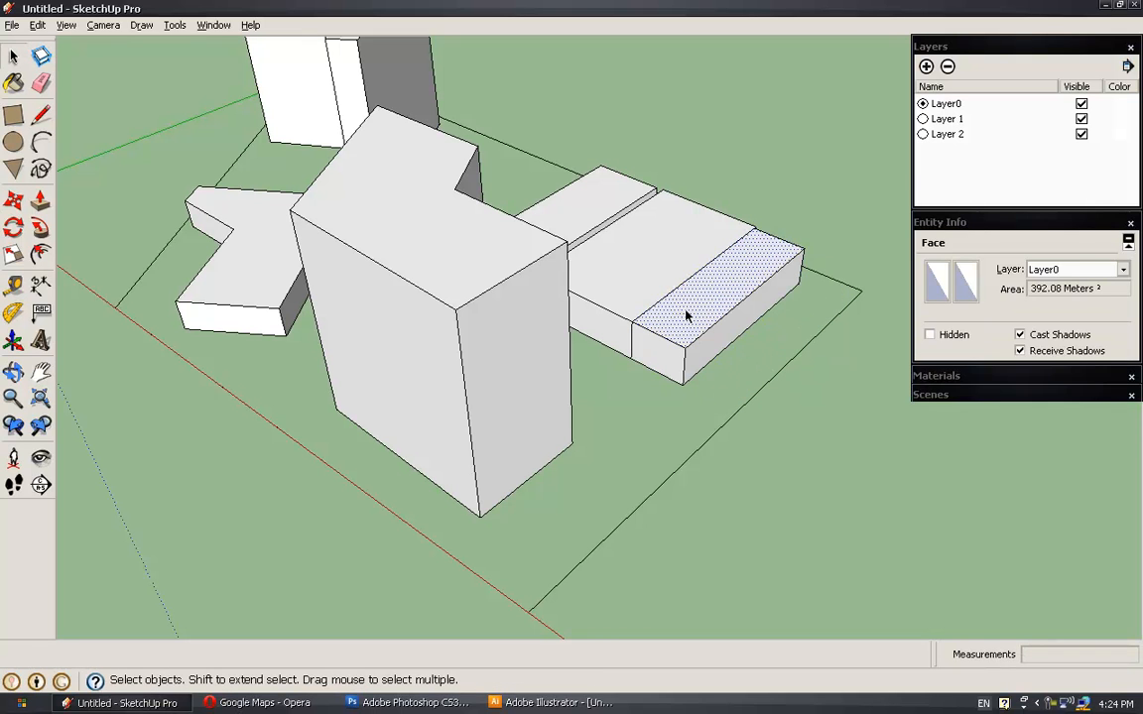
{"action": "key", "text": "m"}
{"action": "left_click", "coordinate": [684, 342]}
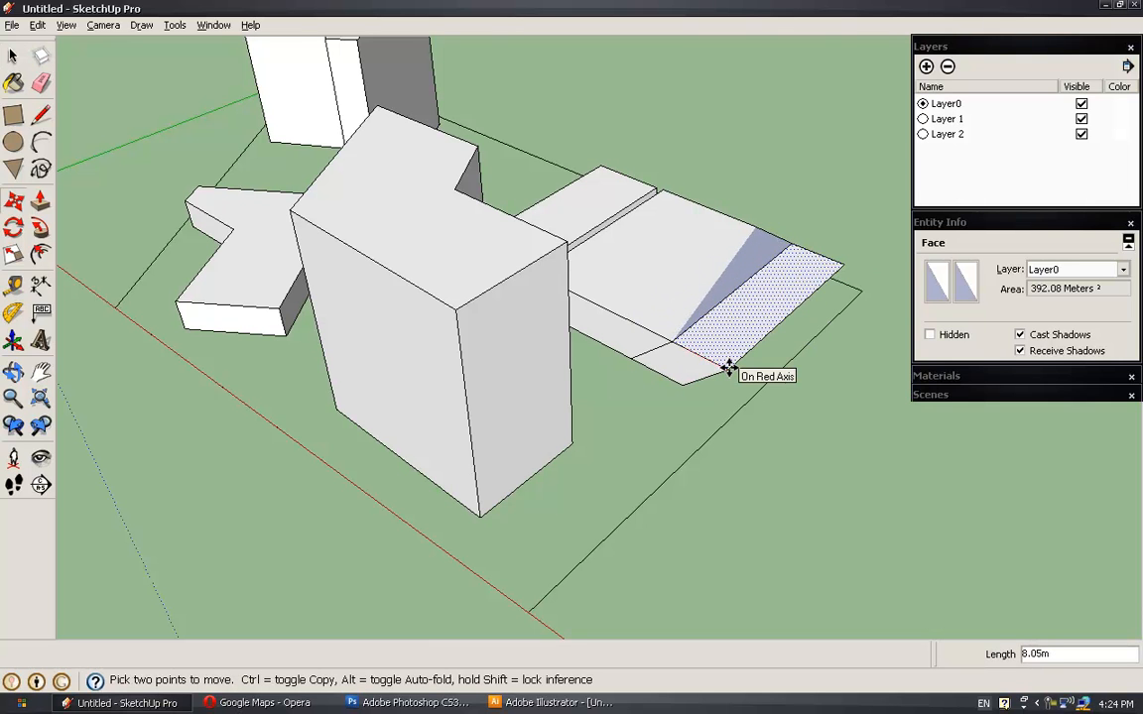
{"action": "key", "text": "Escape"}
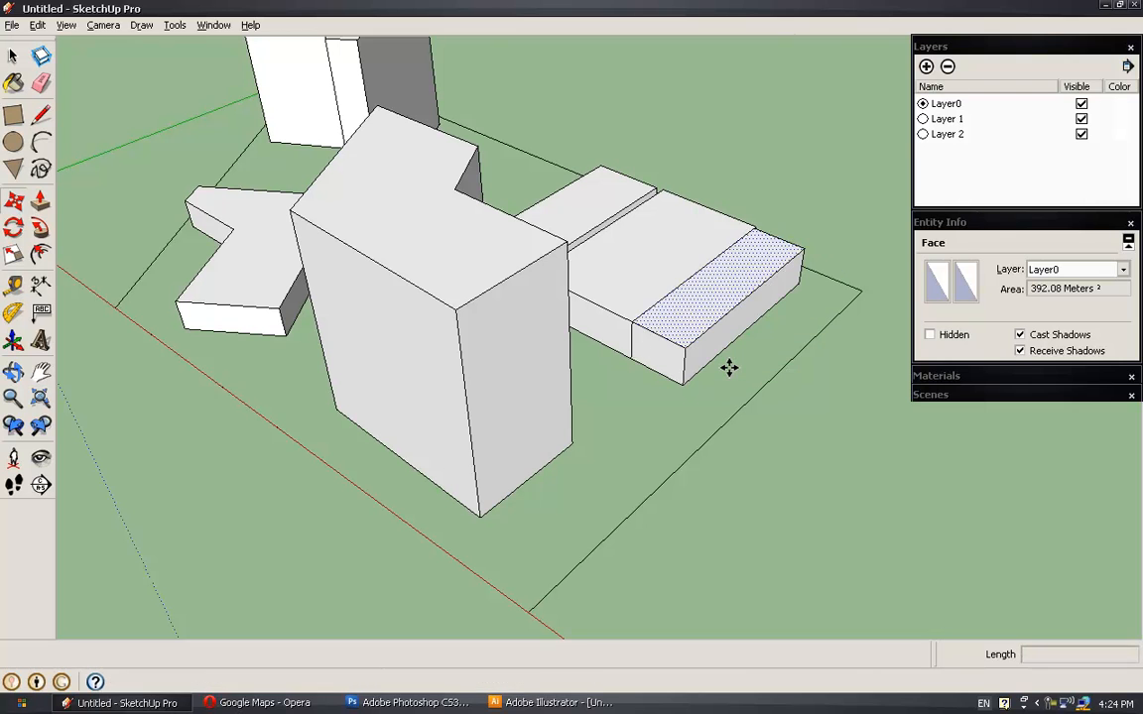
Make the freestanding low block beside the two joined ones into a component named "building A".
{"action": "middle_click_drag", "start_coordinate": [730, 372], "coordinate": [559, 314]}
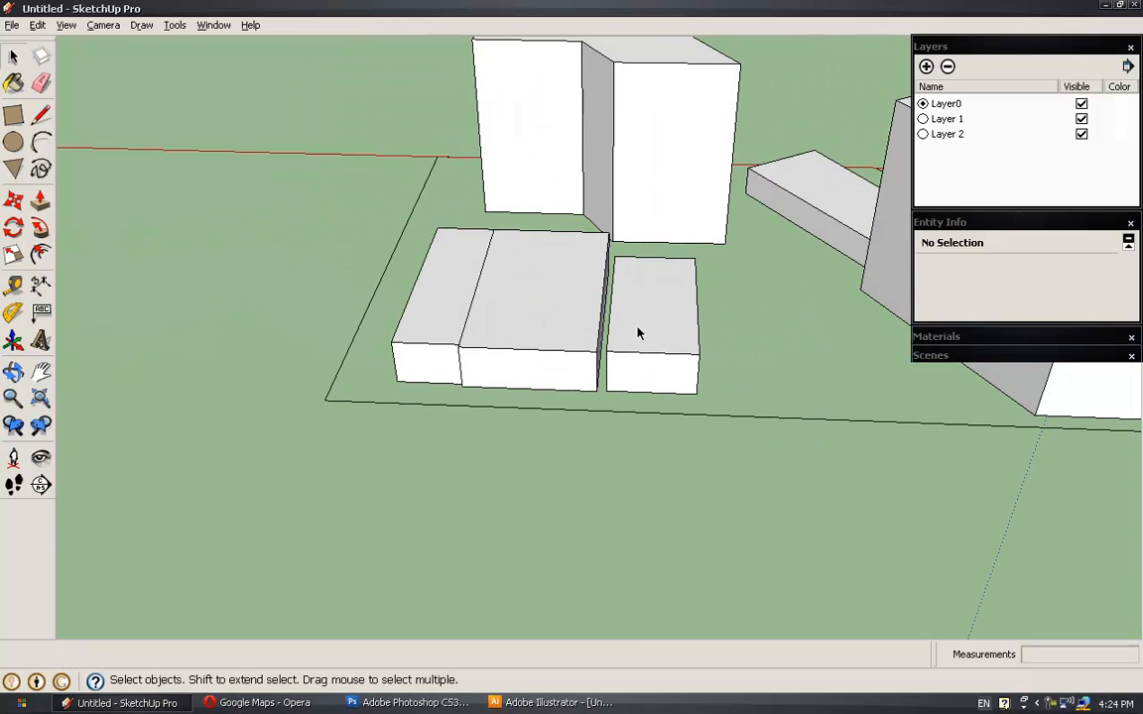
{"action": "triple_click", "coordinate": [671, 332]}
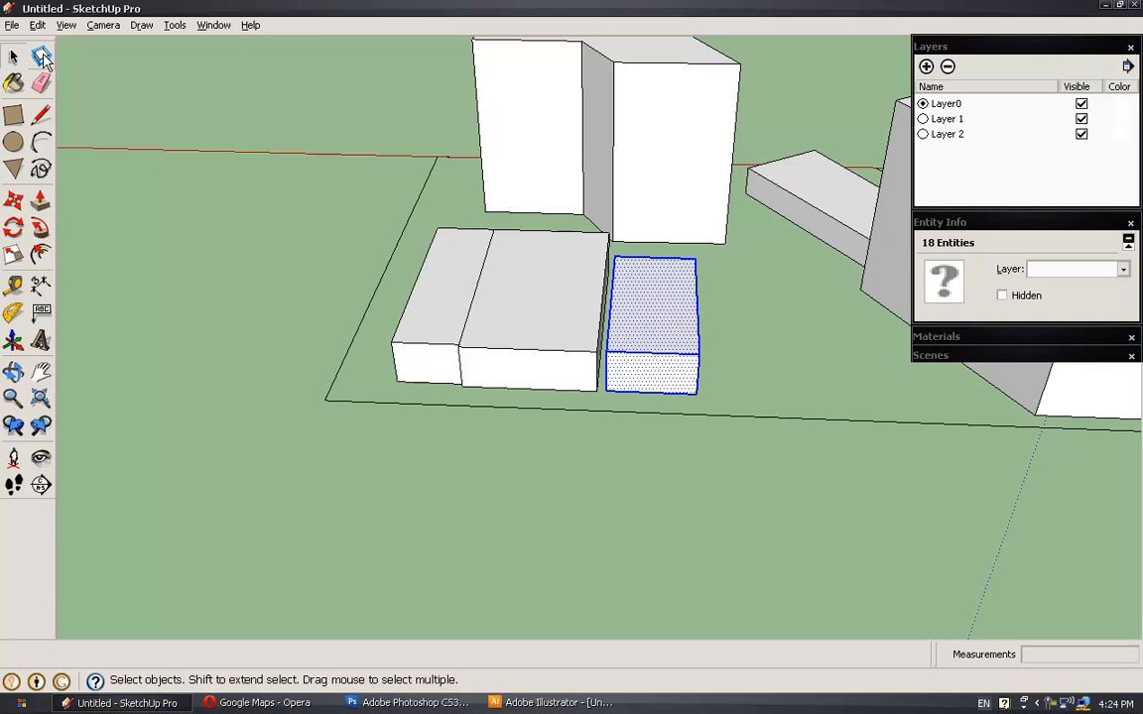
{"action": "key", "text": "g"}
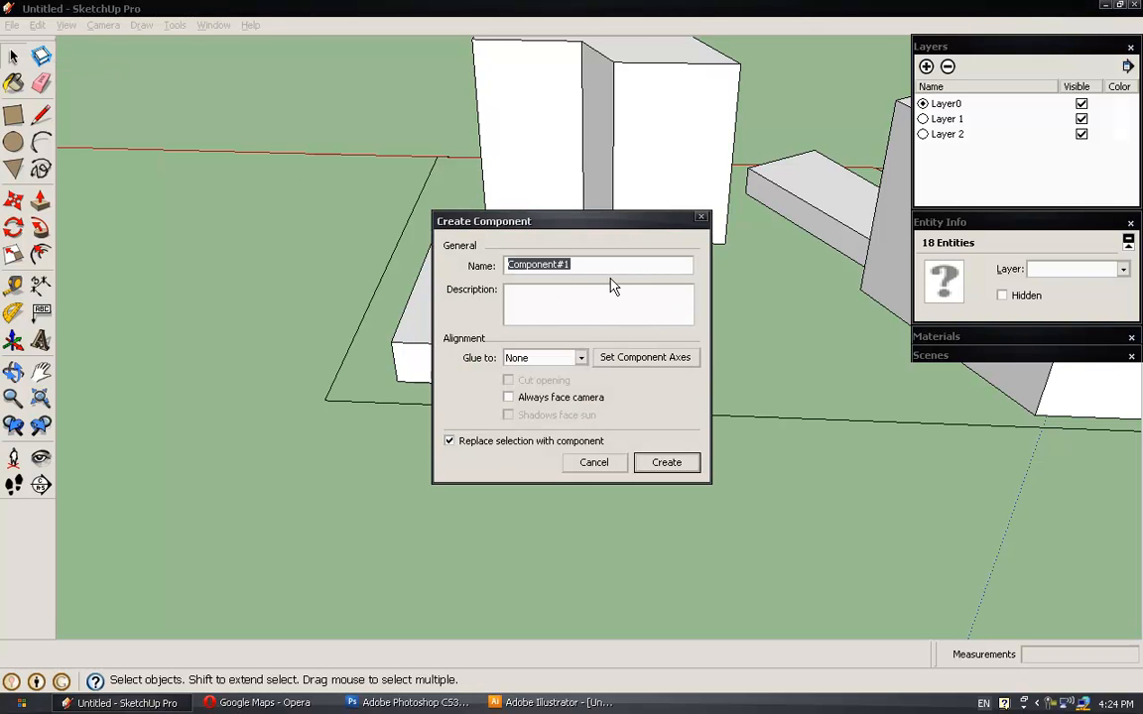
{"action": "type", "text": "building A"}
{"action": "key", "text": "Return"}
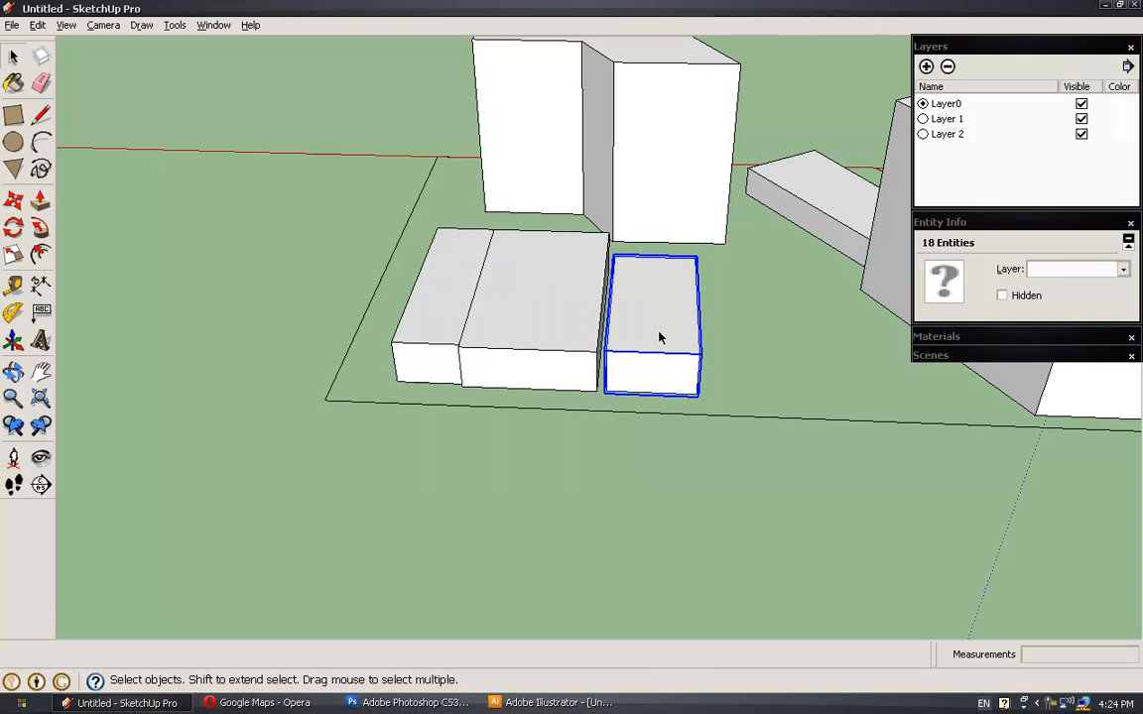
Move the building A component away from the joined blocks and back beside them with a gap between.
{"action": "middle_click_drag", "start_coordinate": [661, 334], "coordinate": [853, 375]}
{"action": "key", "text": "m"}
{"action": "left_click", "coordinate": [766, 308]}
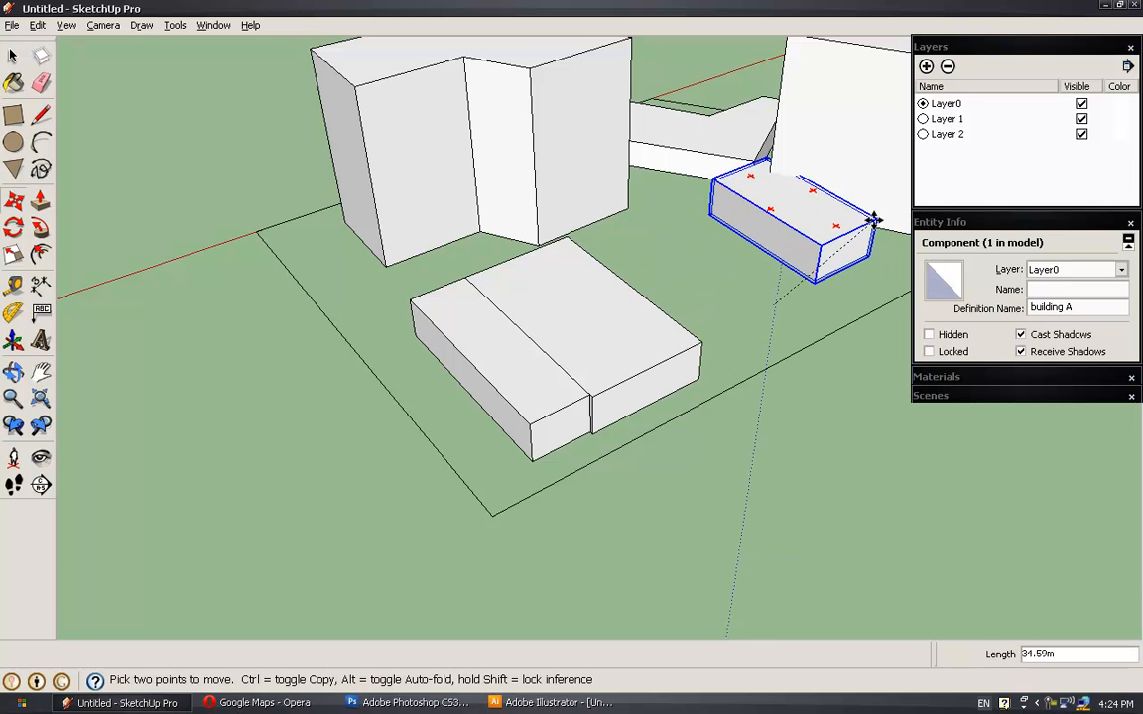
{"action": "middle_click_drag", "start_coordinate": [817, 237], "coordinate": [695, 270]}
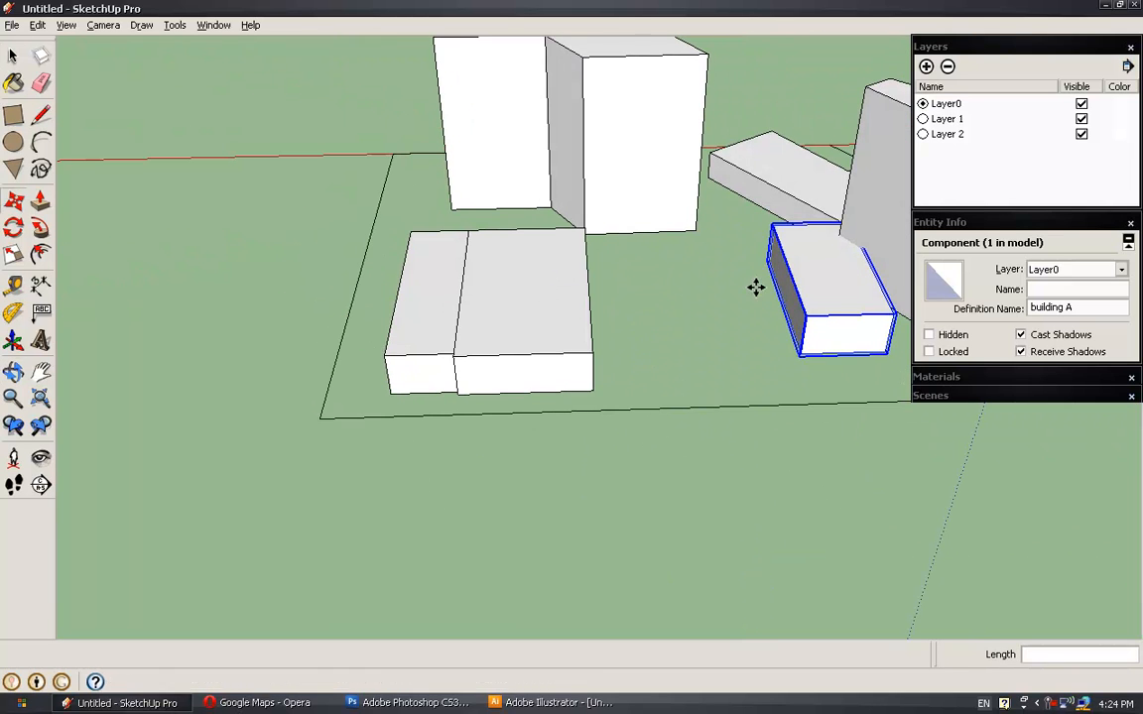
{"action": "left_click", "coordinate": [592, 352]}
{"action": "left_click", "coordinate": [598, 351]}
{"action": "left_click", "coordinate": [635, 349]}
{"action": "key", "text": "space"}
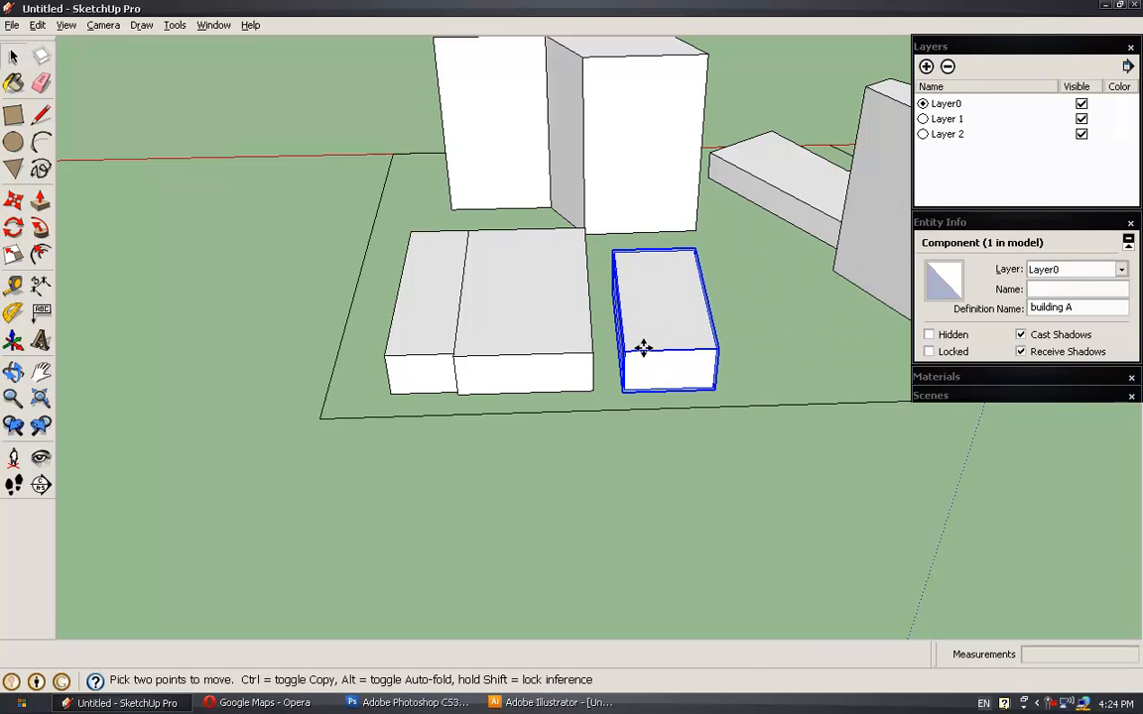
{"action": "left_click", "coordinate": [598, 355]}
Make the northwestern and southeastern tall blocks into two separate components, keeping the default names.
{"action": "scroll", "coordinate": [543, 356], "scroll_direction": "down", "scroll_amount": 2}
{"action": "middle_click_drag", "start_coordinate": [543, 361], "coordinate": [730, 362]}
{"action": "triple_click", "coordinate": [523, 237]}
{"action": "key", "text": "g"}
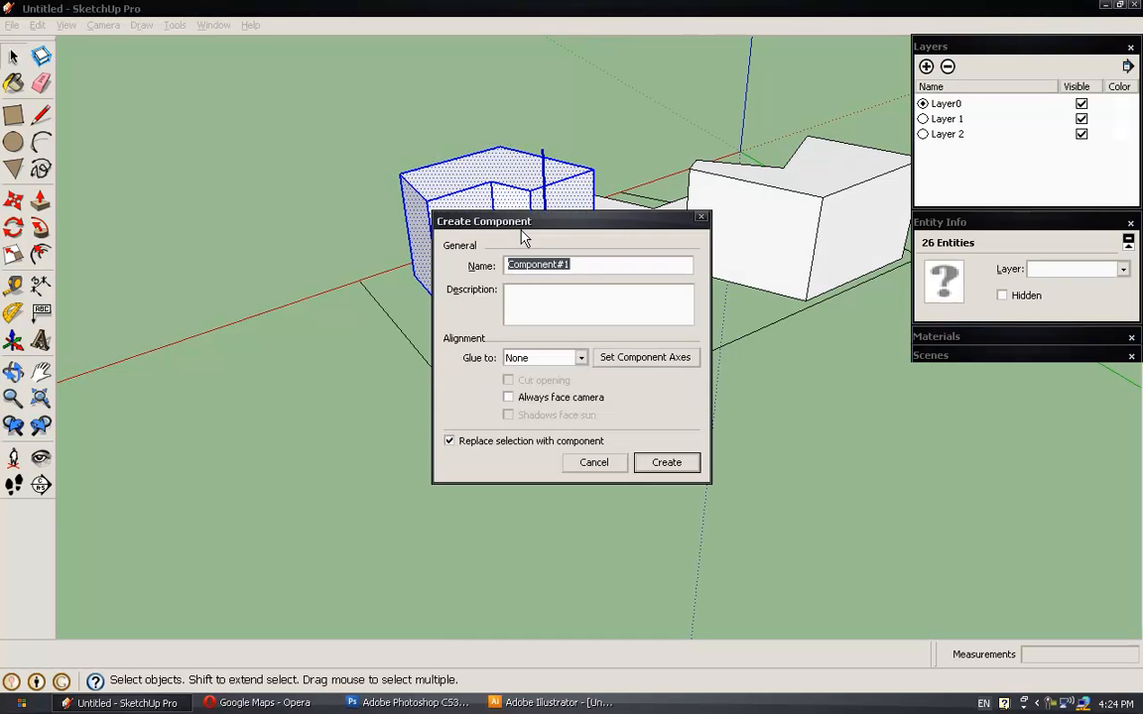
{"action": "left_click", "coordinate": [659, 462]}
{"action": "triple_click", "coordinate": [755, 267]}
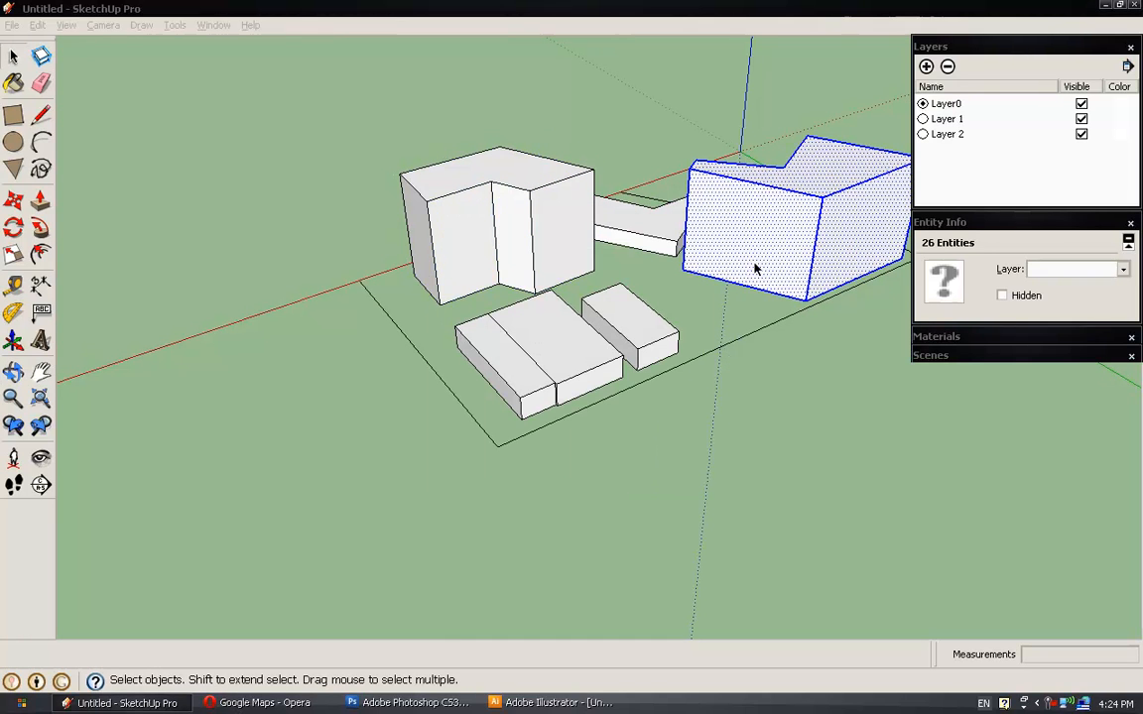
{"action": "key", "text": "g"}
{"action": "key", "text": "Return"}
Make the low southwestern building and the pair of joined low blocks into two separate components with default names.
{"action": "triple_click", "coordinate": [660, 241]}
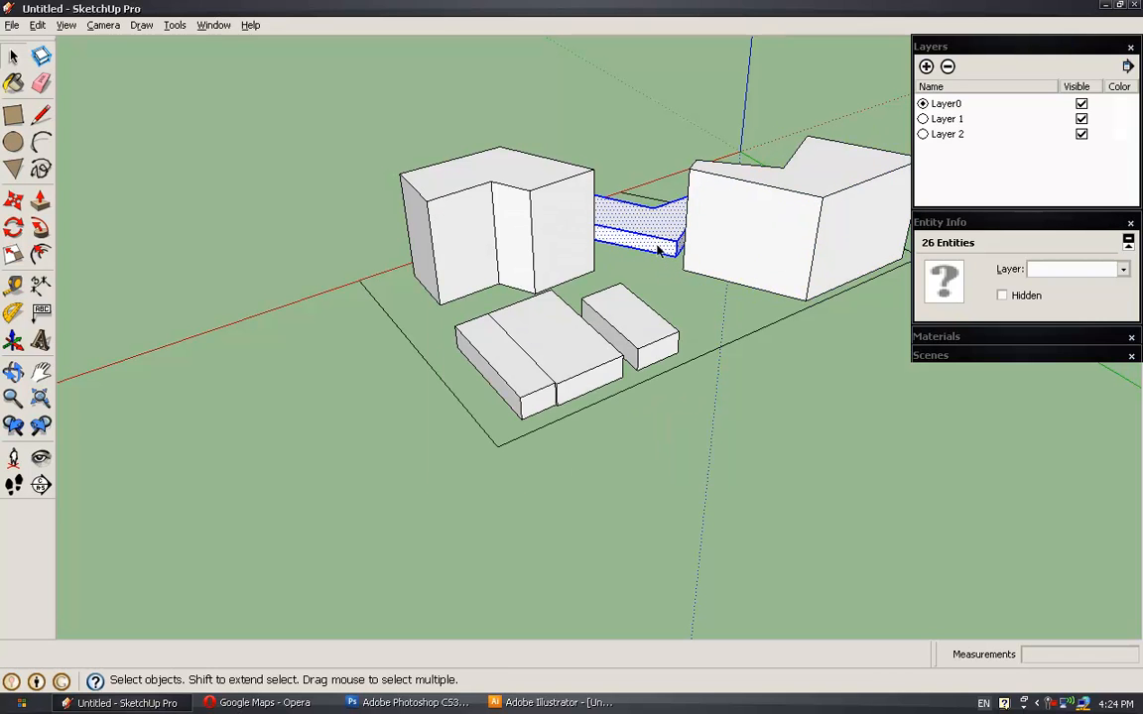
{"action": "key", "text": "g"}
{"action": "left_click", "coordinate": [669, 465]}
{"action": "triple_click", "coordinate": [584, 343]}
{"action": "key", "text": "g"}
{"action": "left_click", "coordinate": [673, 461]}
Retrace the eastern boundary edge of the block from corner to corner with the Line tool to create the ground face.
{"action": "middle_click_drag", "start_coordinate": [652, 460], "coordinate": [721, 433]}
{"action": "left_click", "coordinate": [669, 449]}
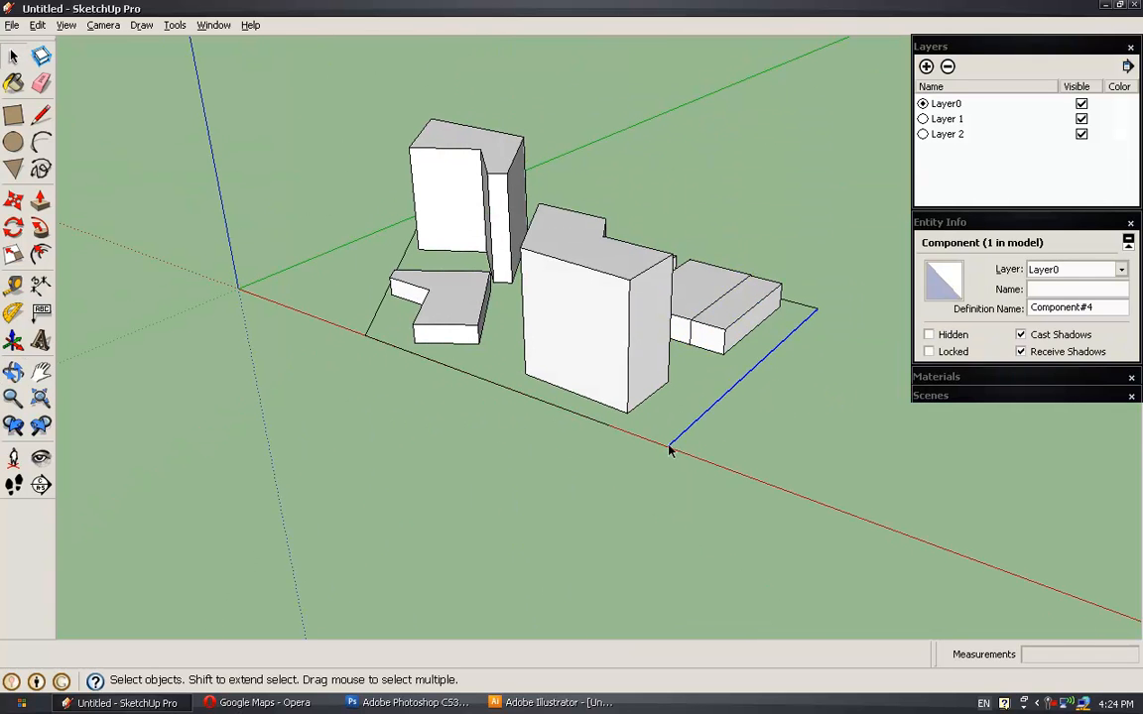
{"action": "key", "text": "l"}
{"action": "left_click", "coordinate": [669, 446]}
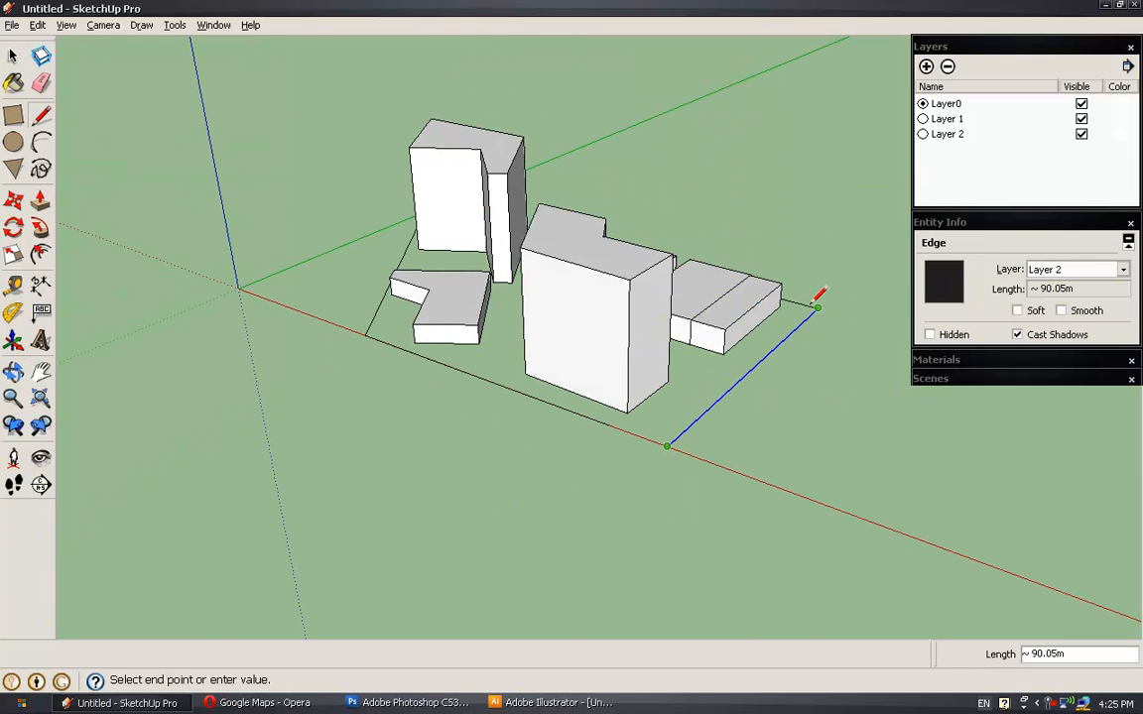
{"action": "left_click", "coordinate": [816, 310]}
{"action": "key", "text": "space"}
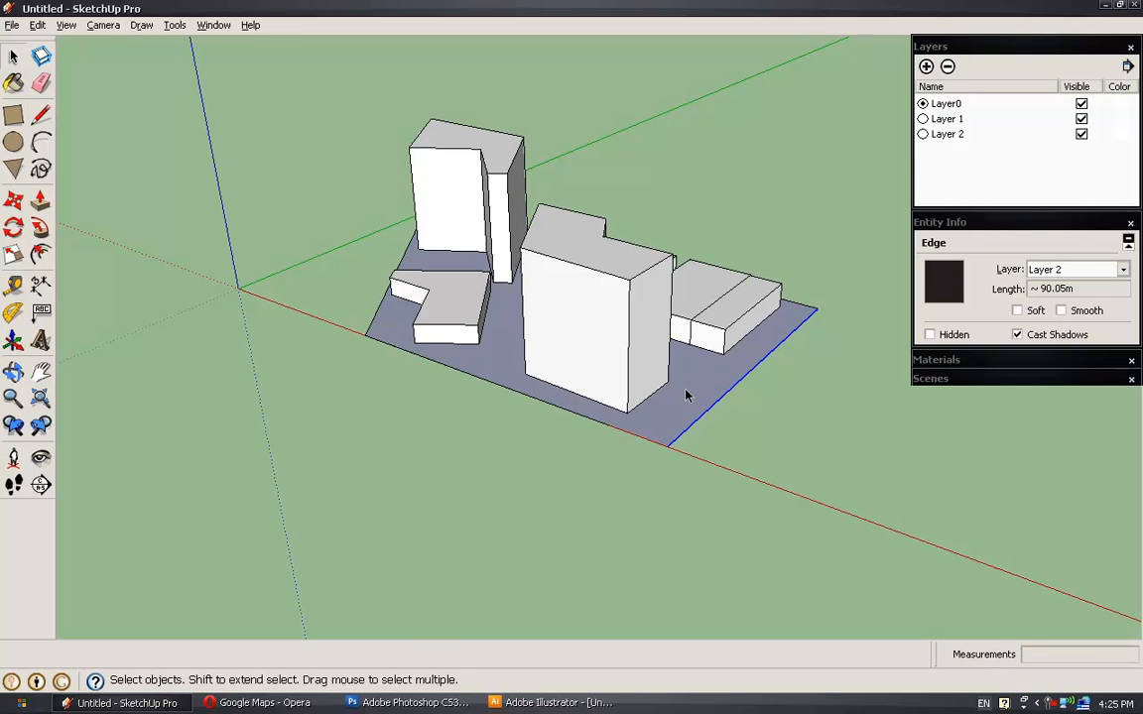
Push/Pull the ground face downward into a thin slab beneath the buildings.
{"action": "key", "text": "p"}
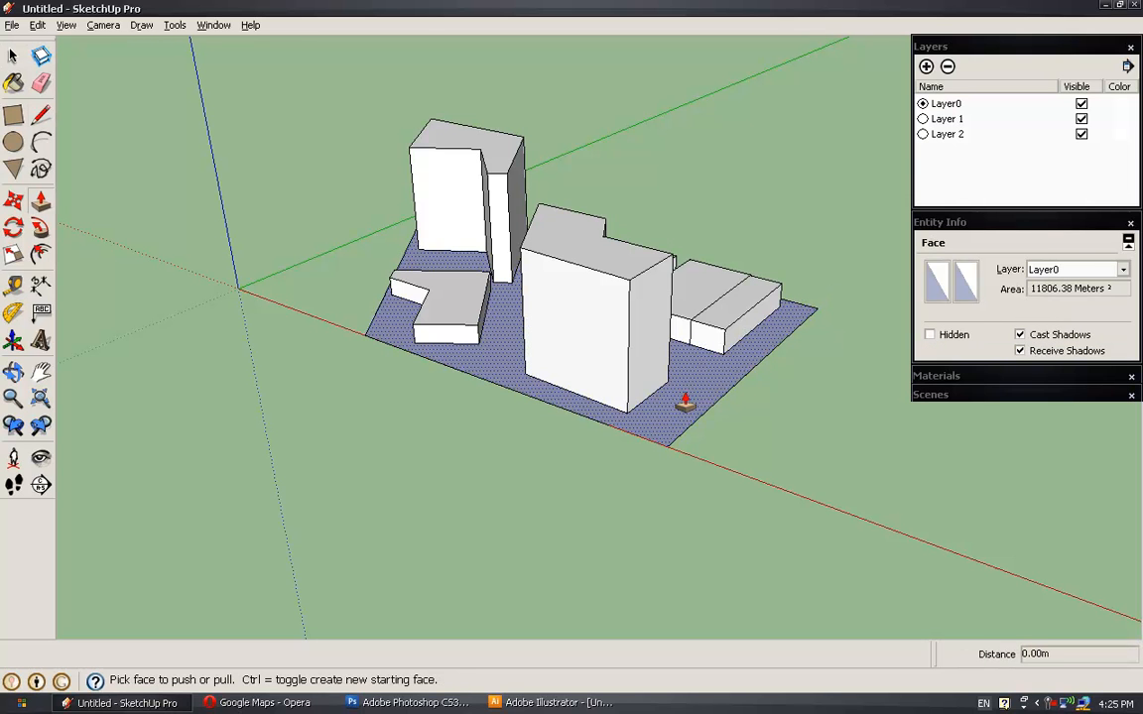
{"action": "left_click", "coordinate": [685, 401]}
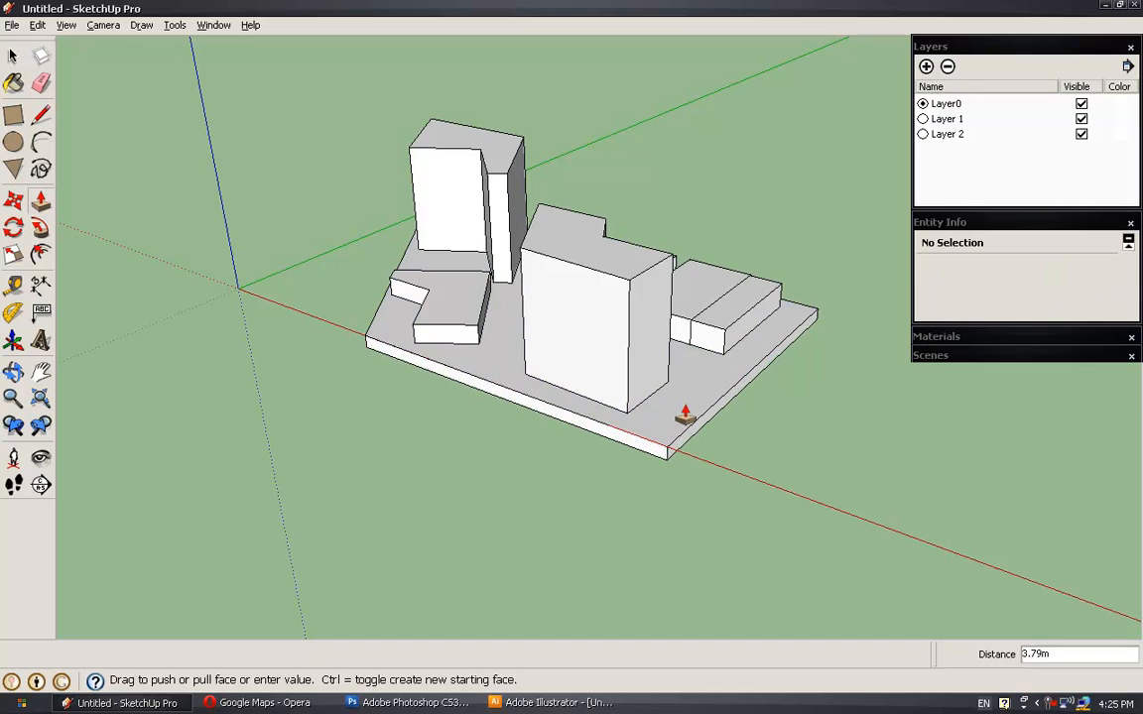
{"action": "left_click", "coordinate": [687, 407]}
{"action": "key", "text": "space"}
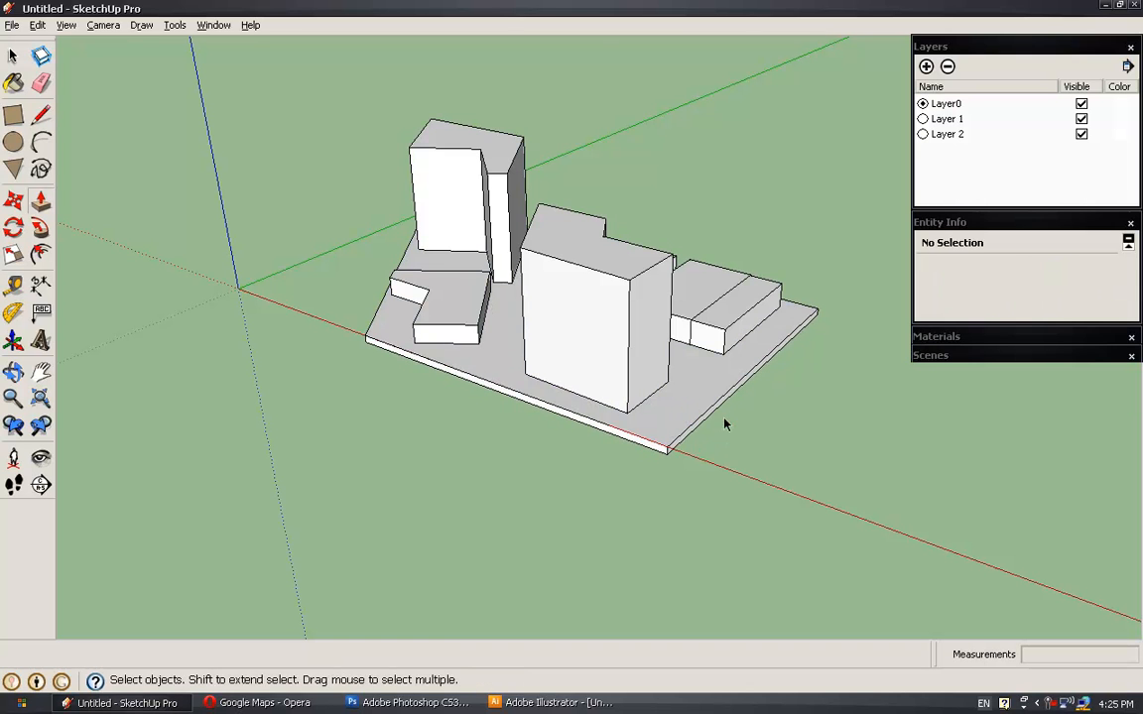
{"action": "middle_click_drag", "start_coordinate": [567, 389], "coordinate": [783, 454]}
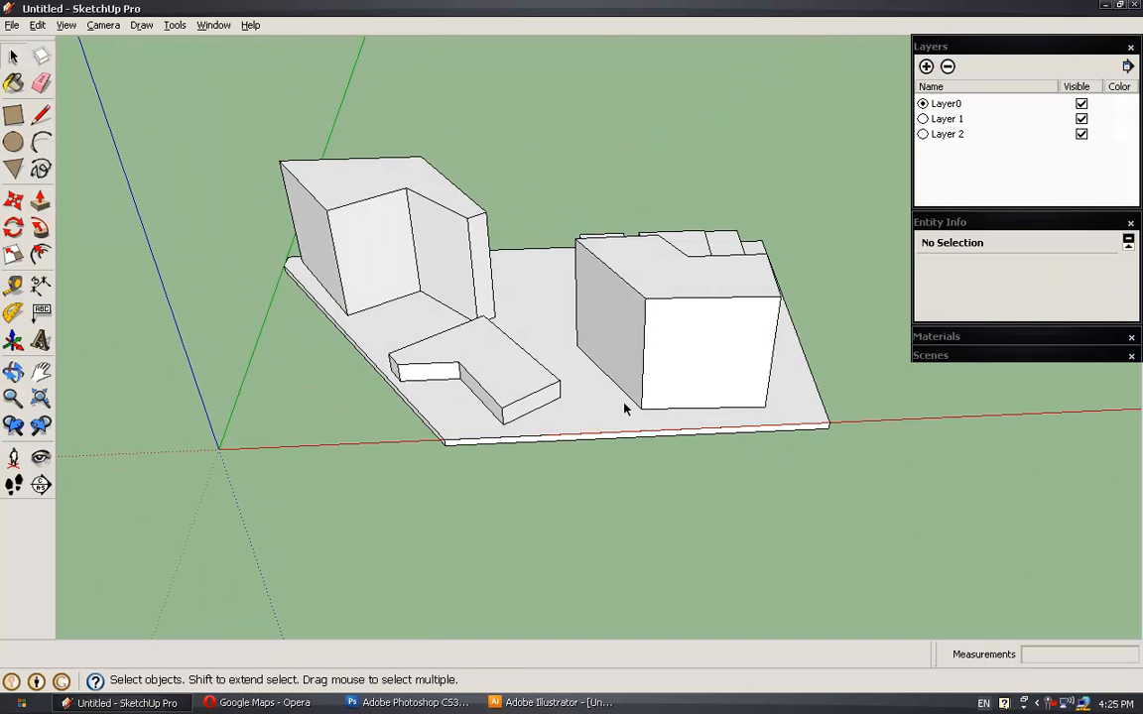
{"action": "scroll", "coordinate": [625, 403], "scroll_direction": "down", "scroll_amount": 4}
{"action": "mouse_move", "coordinate": [623, 401]}
{"action": "middle_mouse_down"}
{"action": "mouse_move", "coordinate": [477, 446]}
{"action": "mouse_move", "coordinate": [357, 383]}
{"action": "middle_mouse_up"}
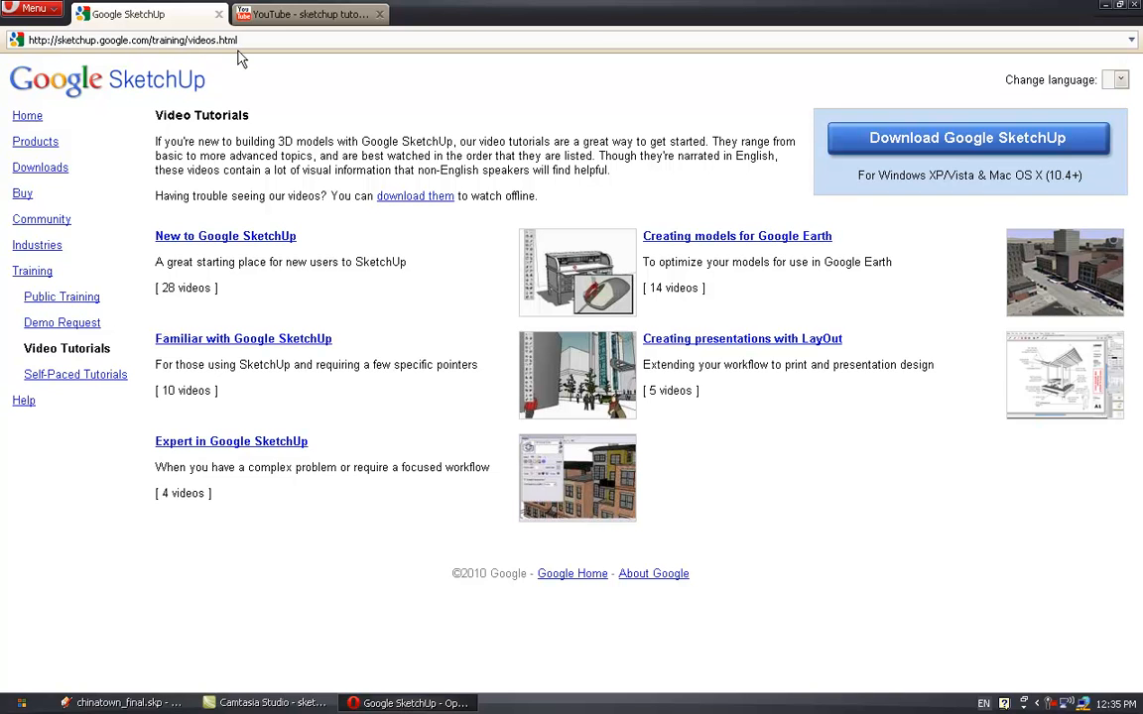
Look through the YouTube search results for SketchUp tutorial videos.
{"action": "left_click", "coordinate": [284, 16]}
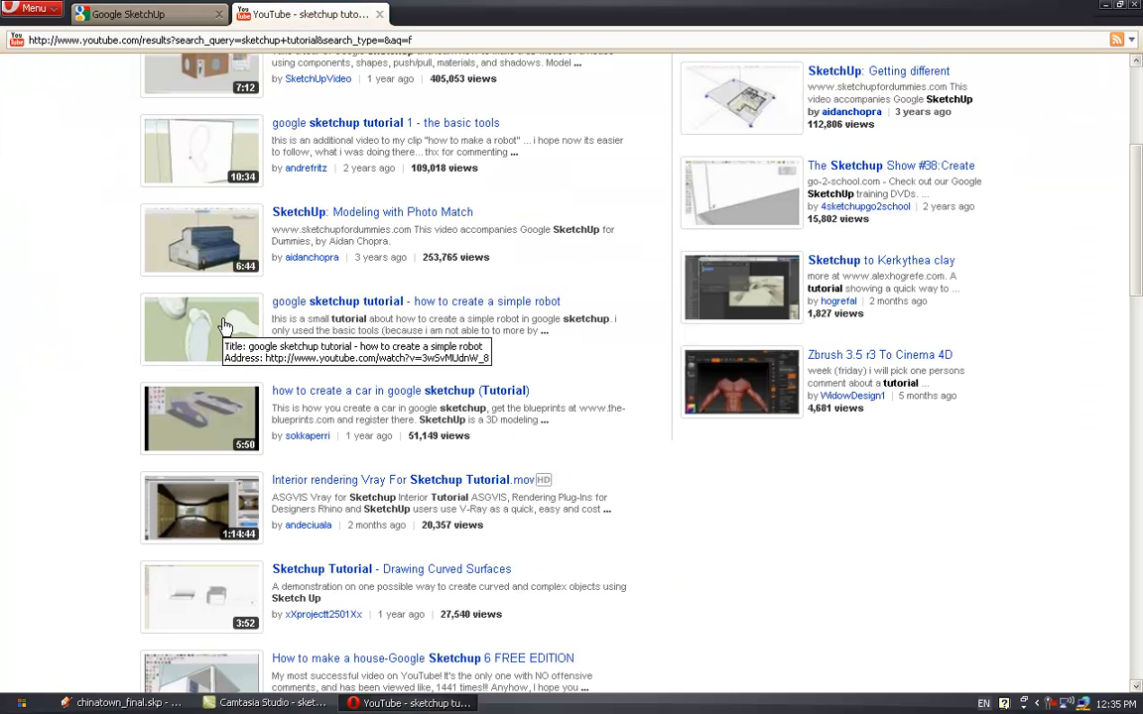
{"action": "scroll", "coordinate": [224, 325], "scroll_direction": "up", "scroll_amount": 3}
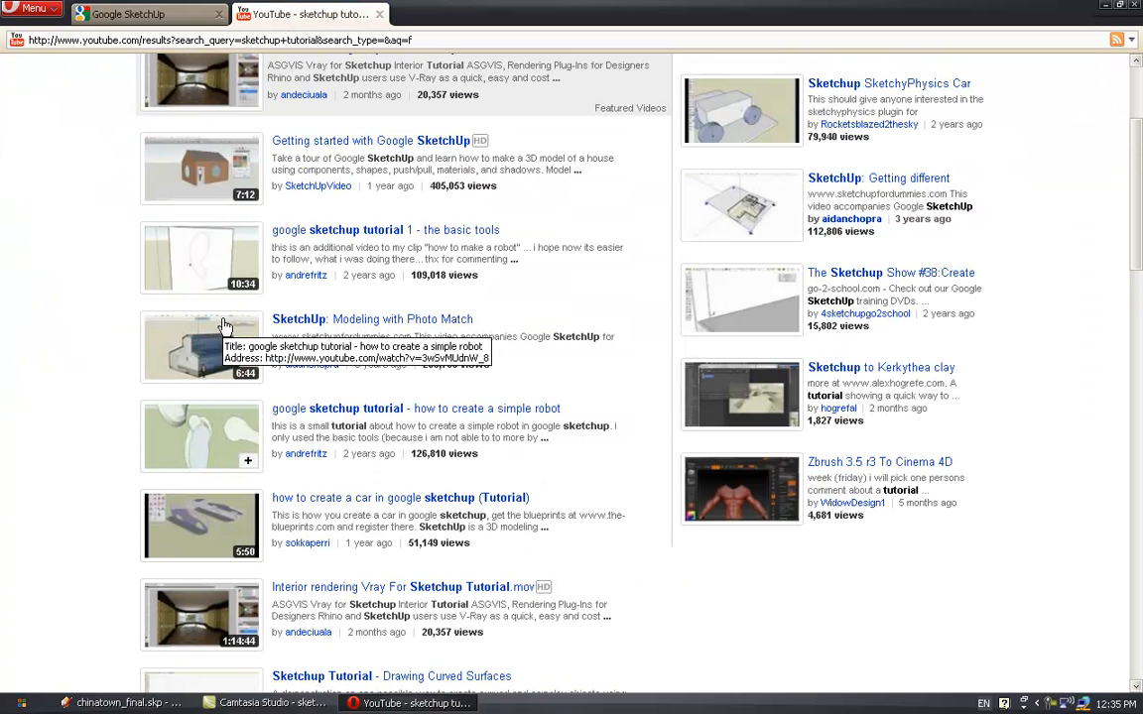
{"action": "scroll", "coordinate": [225, 326], "scroll_direction": "up", "scroll_amount": 3}
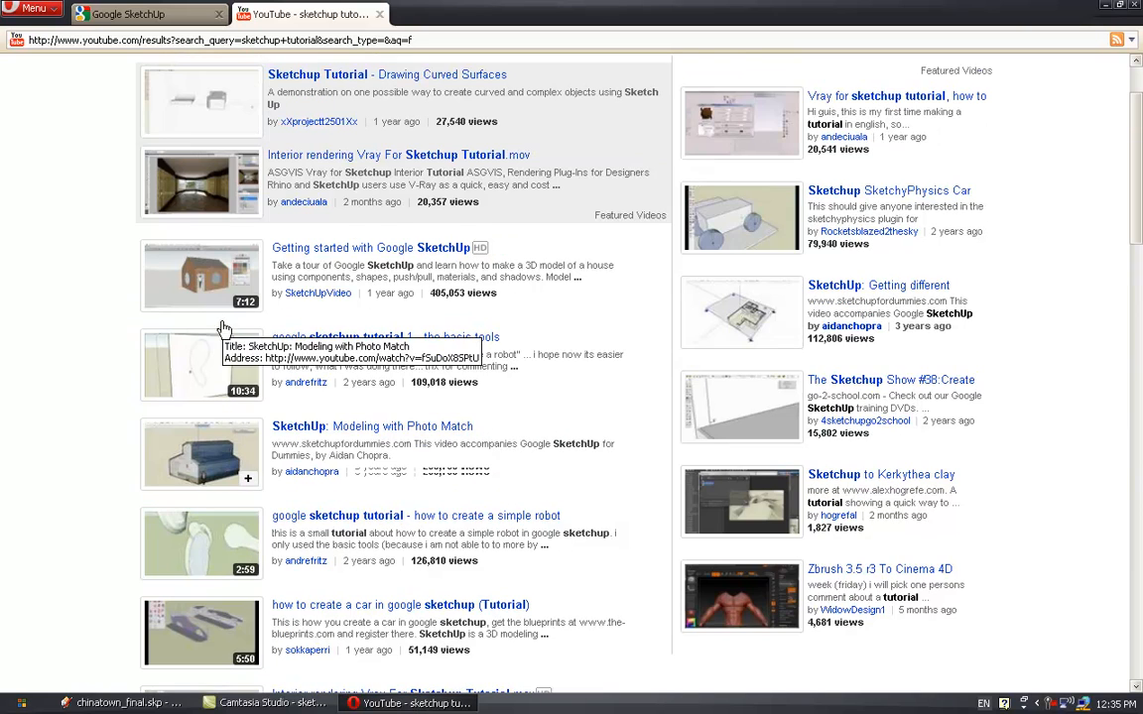
Switch to the chinatown_final.skp model in SketchUp, view the Instructor help for the Line tool, and close it.
{"action": "left_click", "coordinate": [109, 704]}
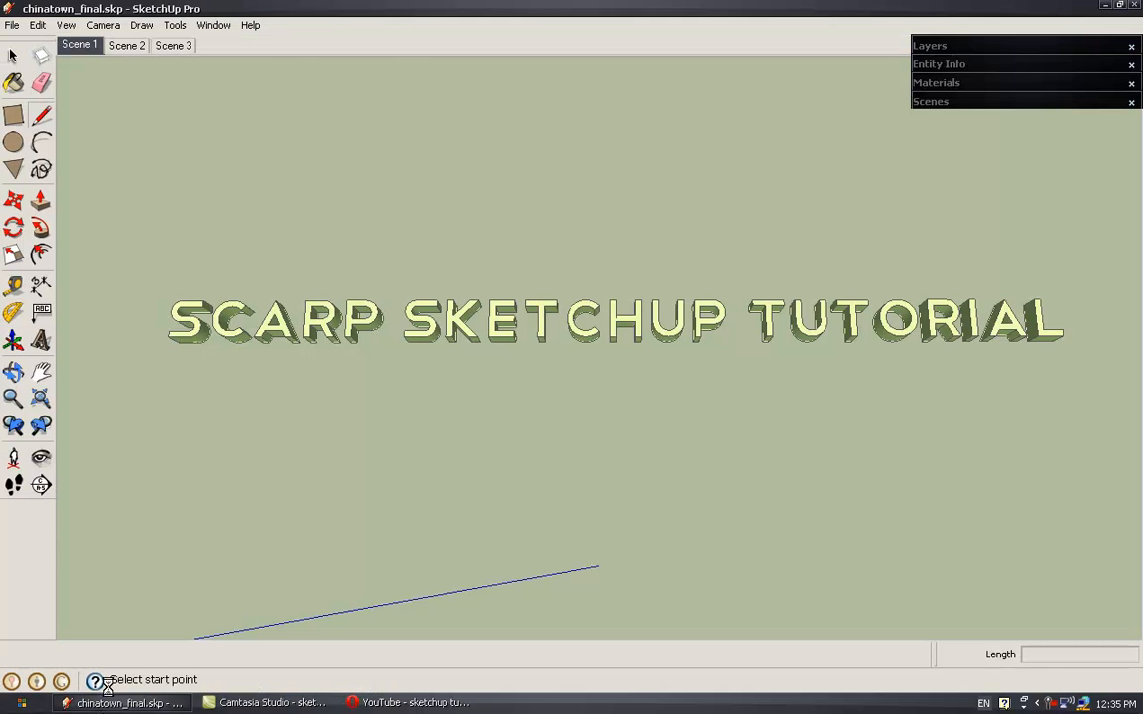
{"action": "left_click", "coordinate": [213, 25]}
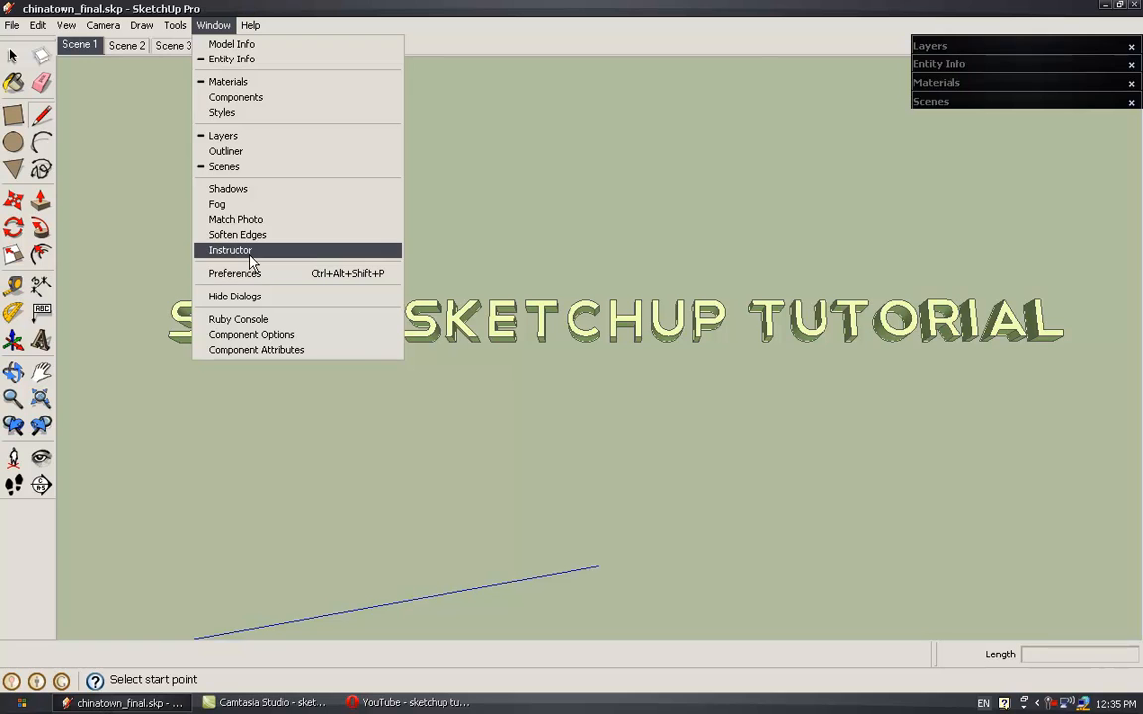
{"action": "left_click", "coordinate": [251, 252]}
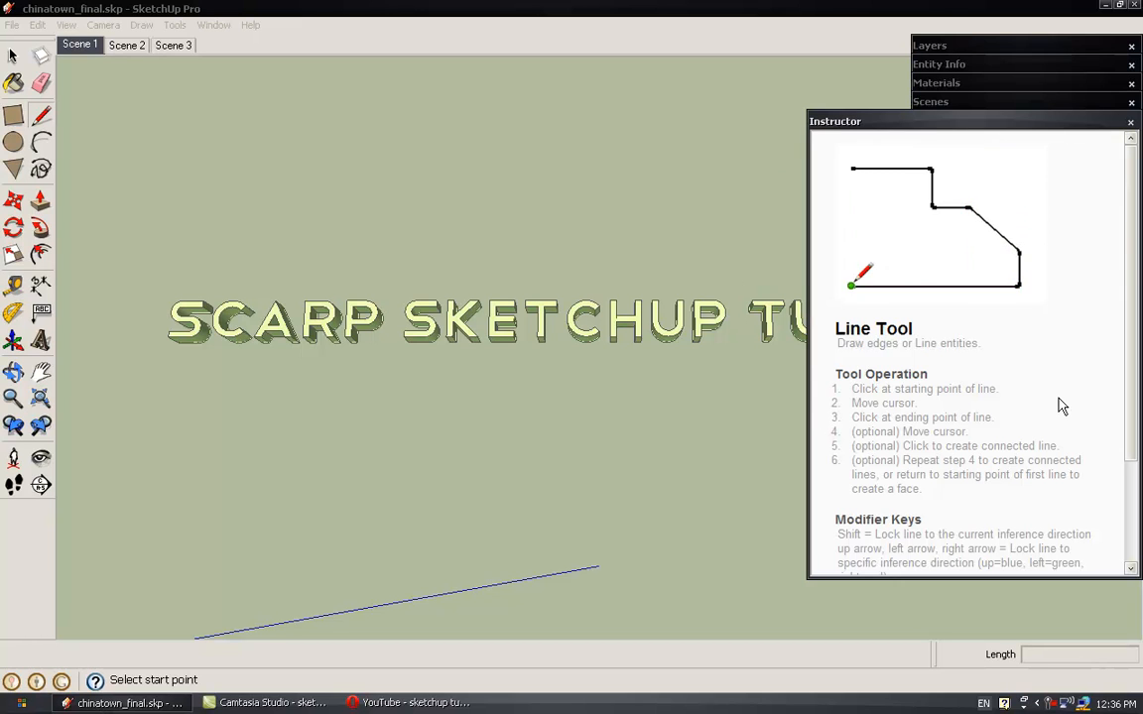
{"action": "left_click", "coordinate": [1130, 121]}
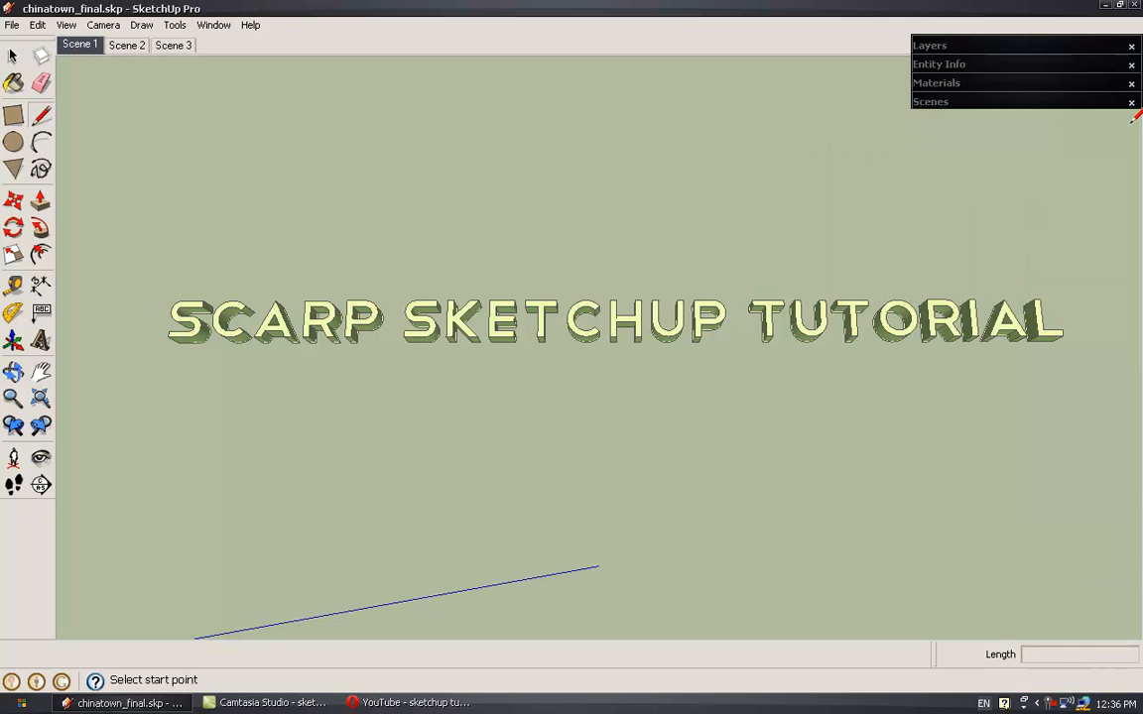